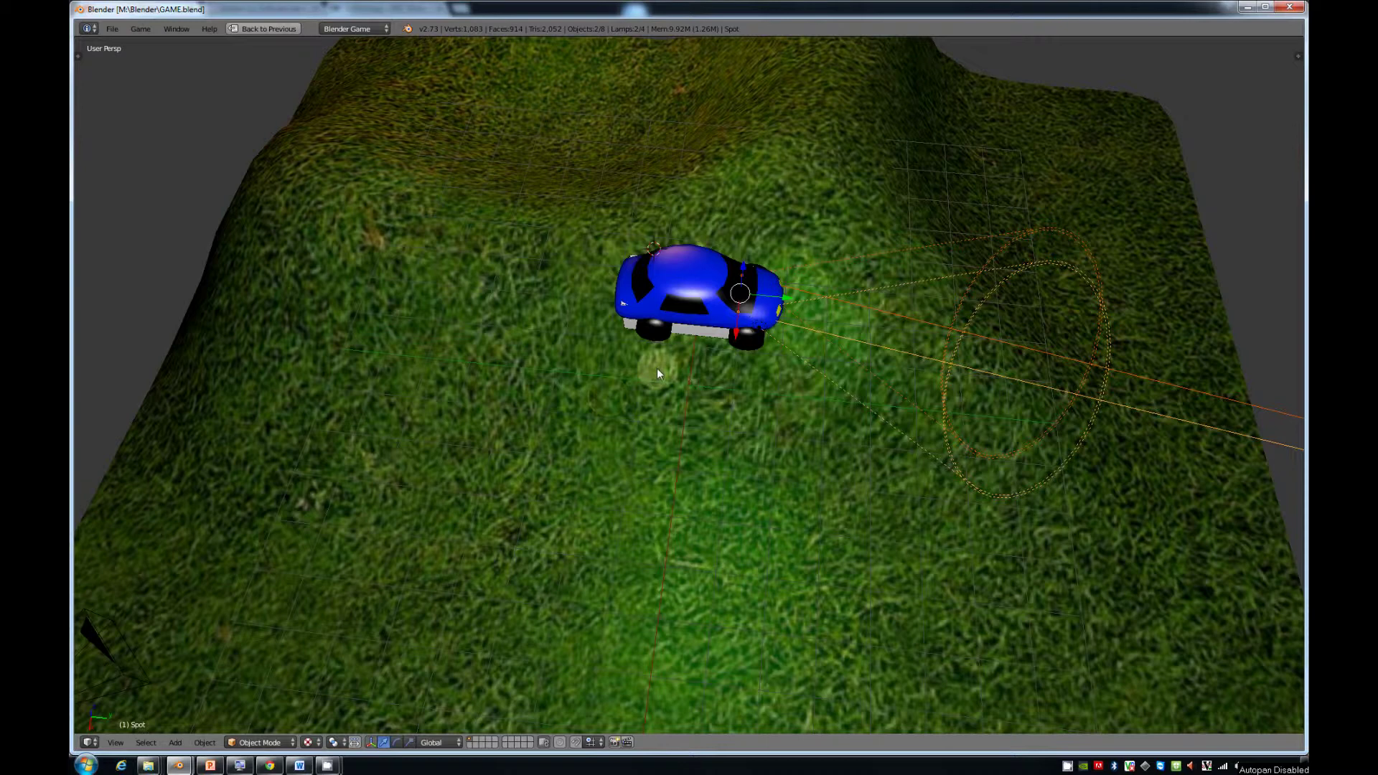
Run the game and drive the blue car forward, backward and around turns across the grass terrain.
middle_click_drag(679, 347, 812, 355)
key("p")
key("Up")
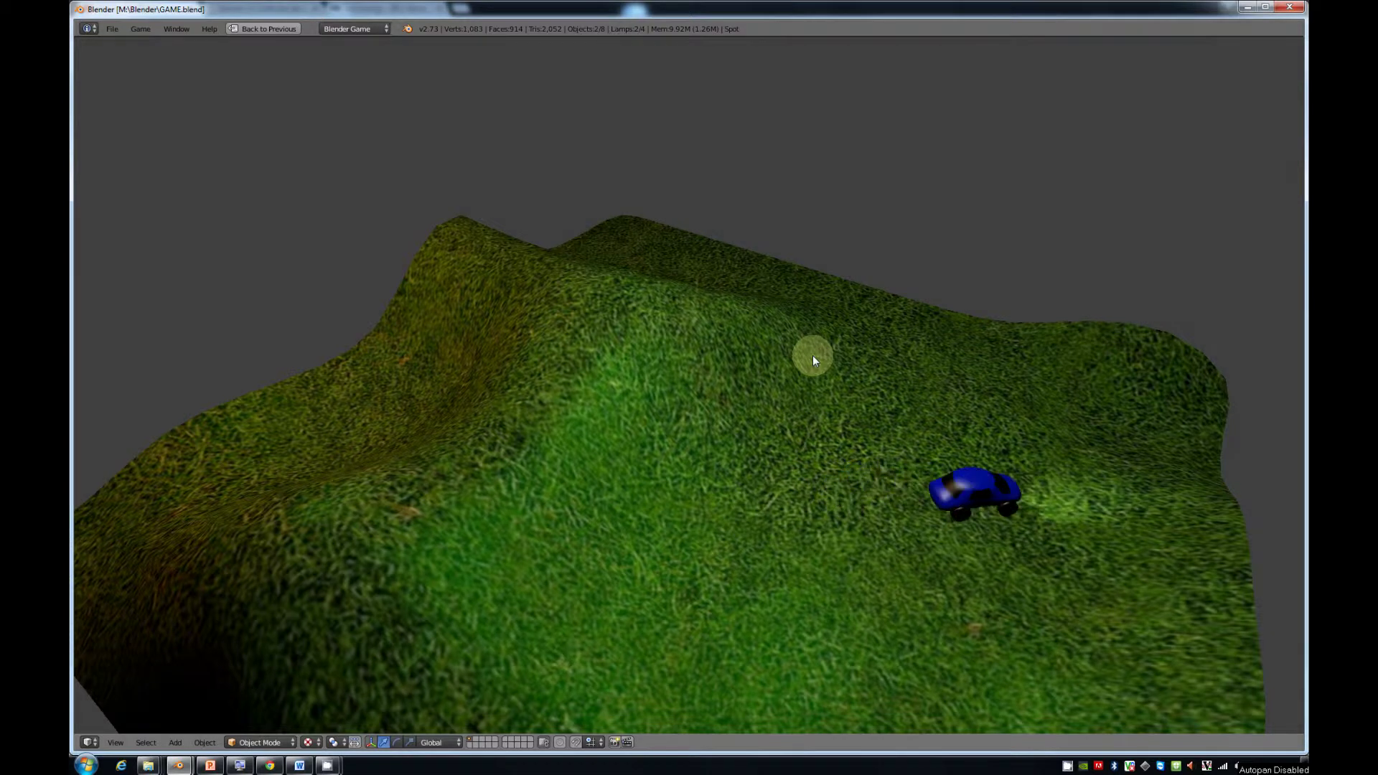
key("Left")
key("Right")
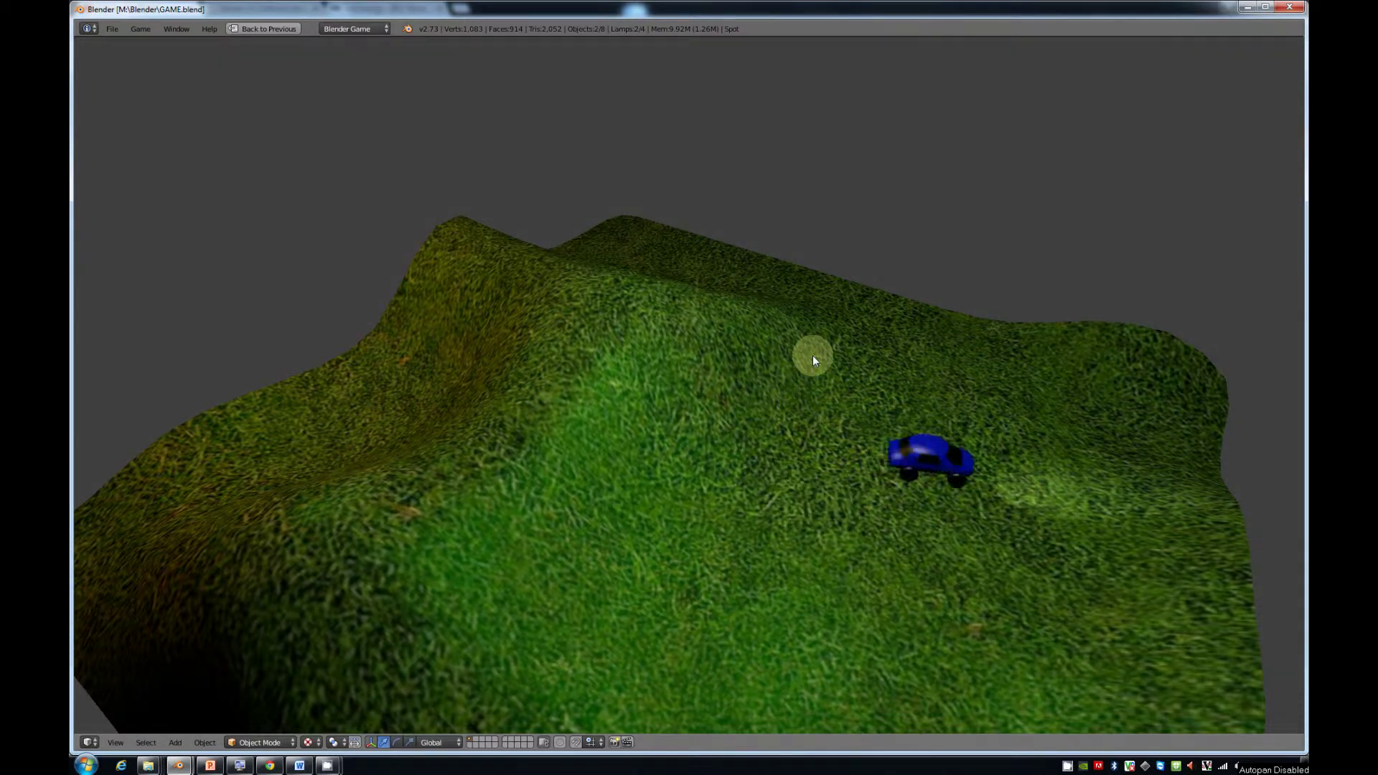
key("Right")
key("Left")
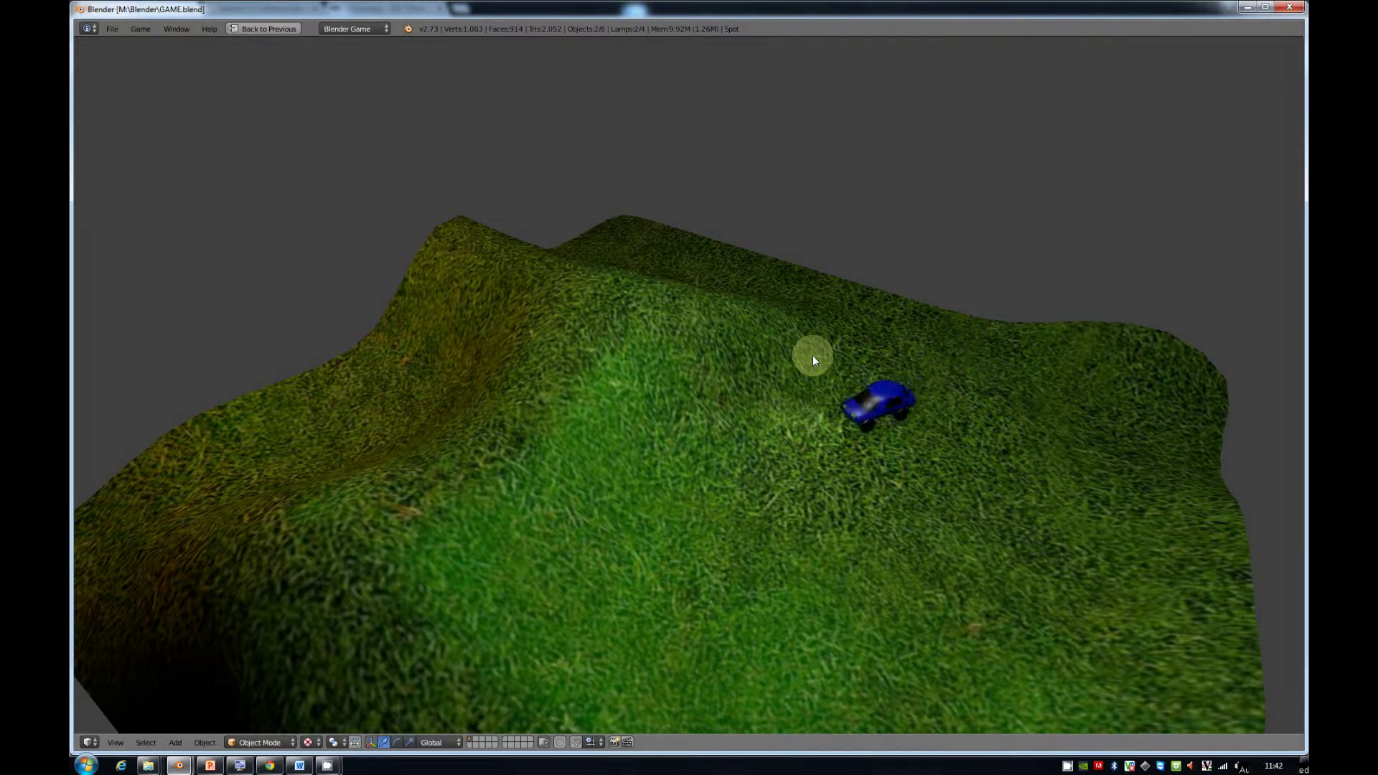
key("Left")
key("Right")
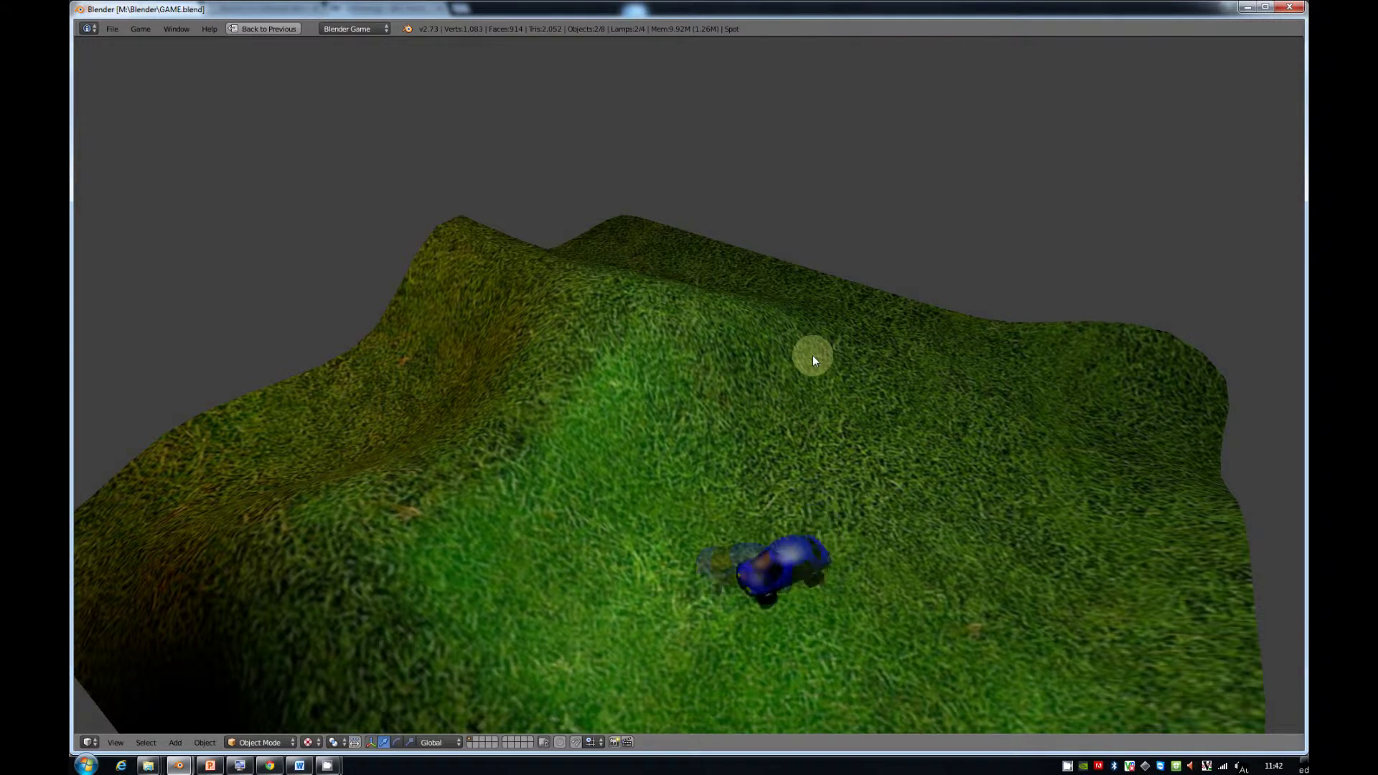
key("Up")
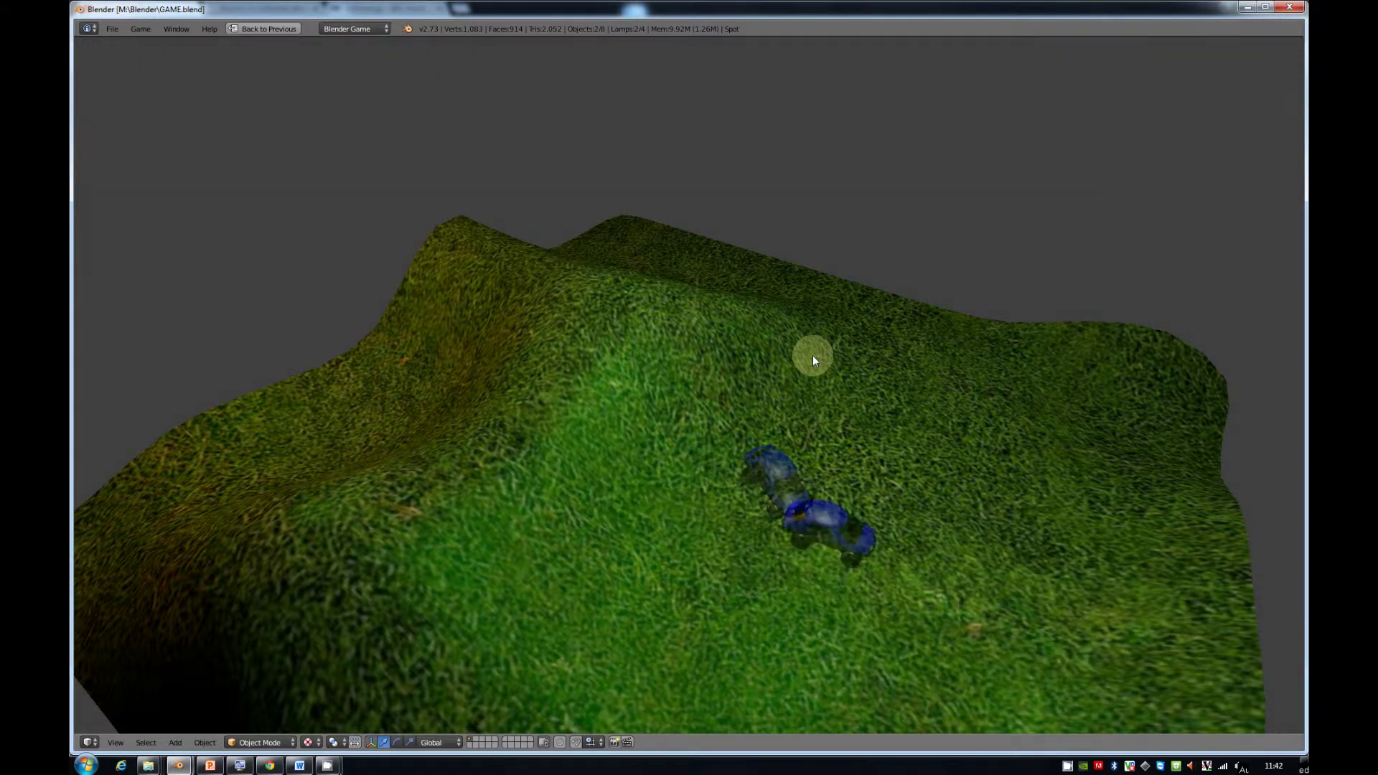
key("Left")
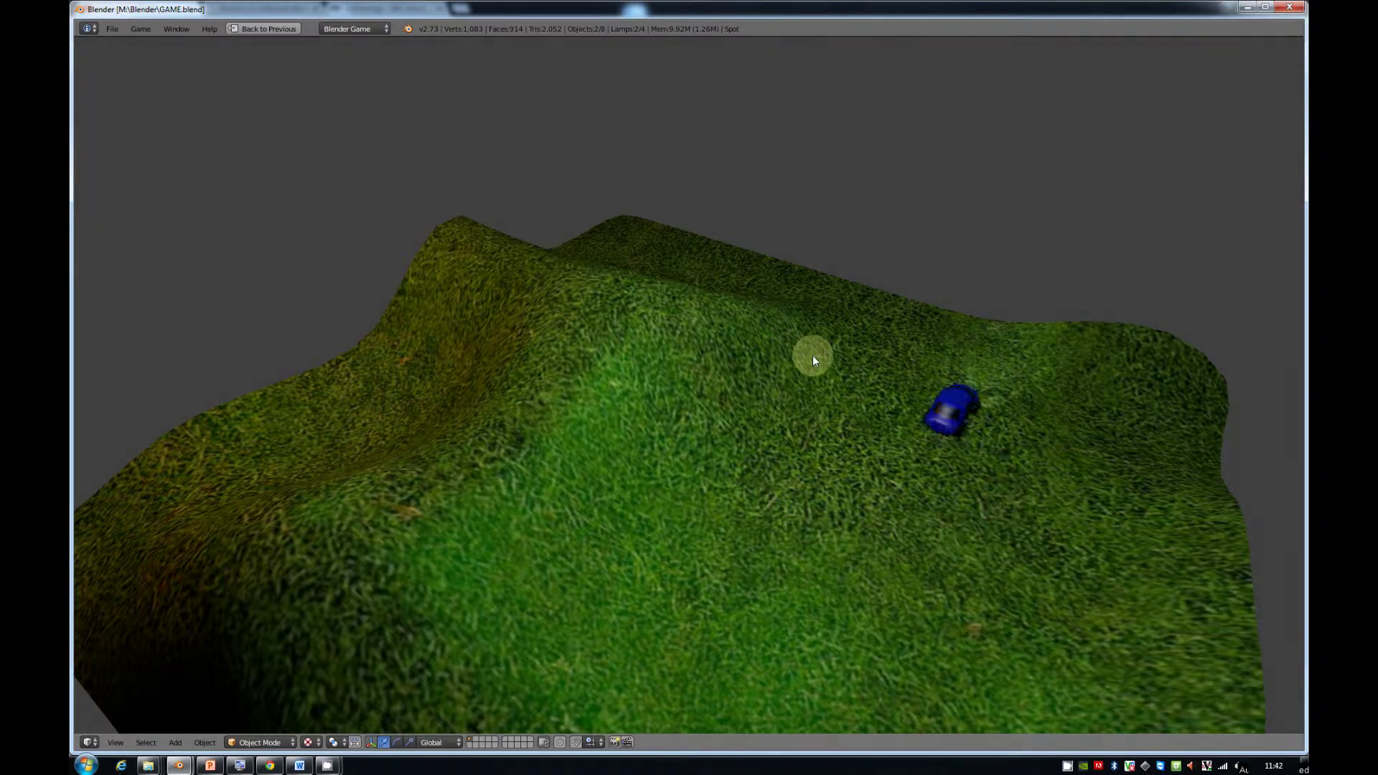
key("Right")
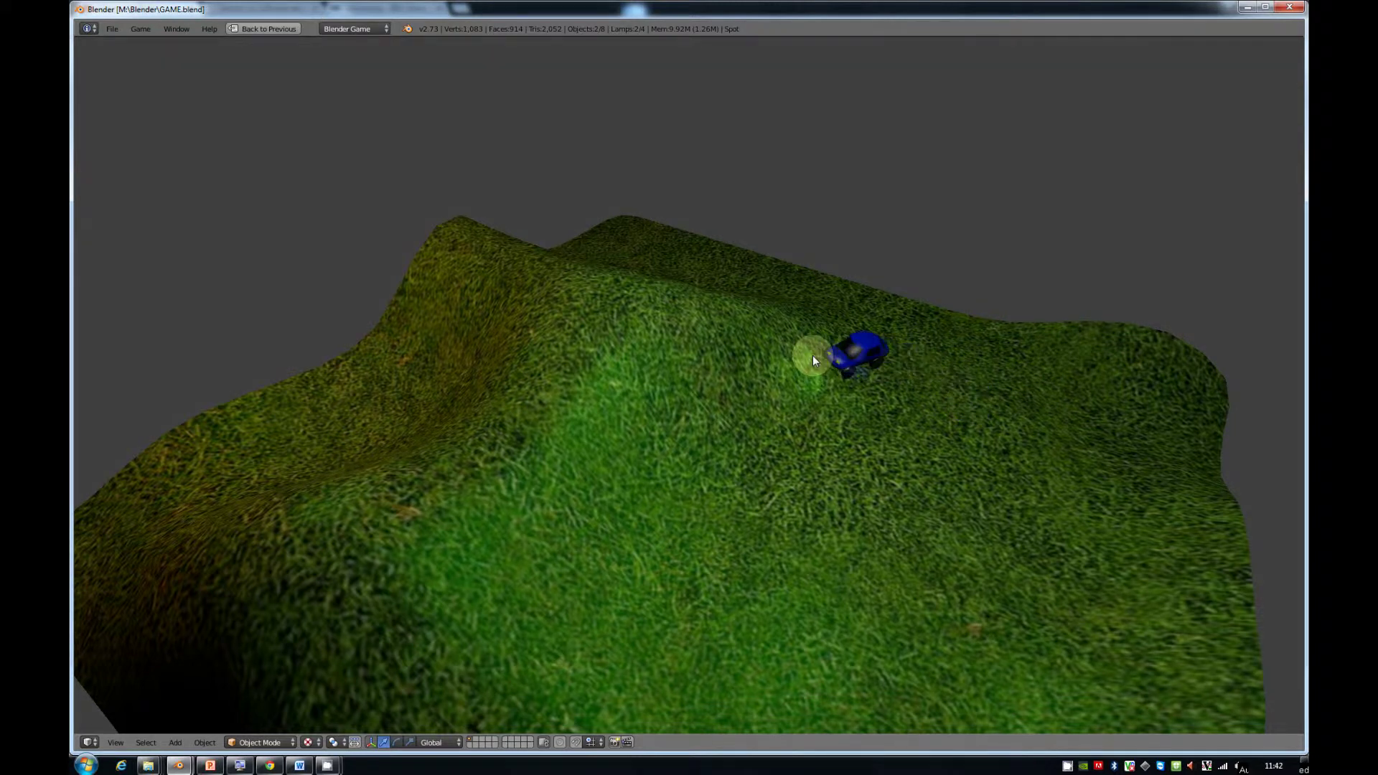
key("Left")
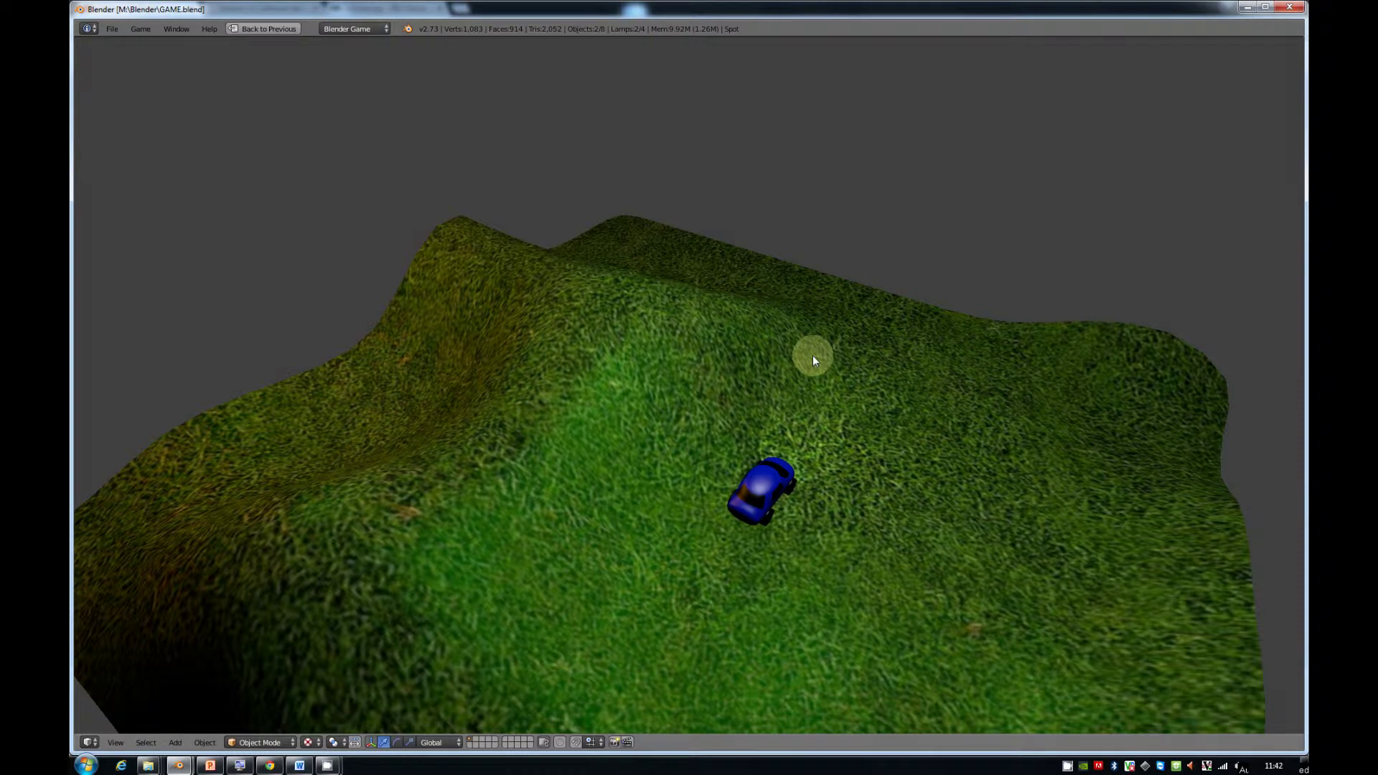
key("Right")
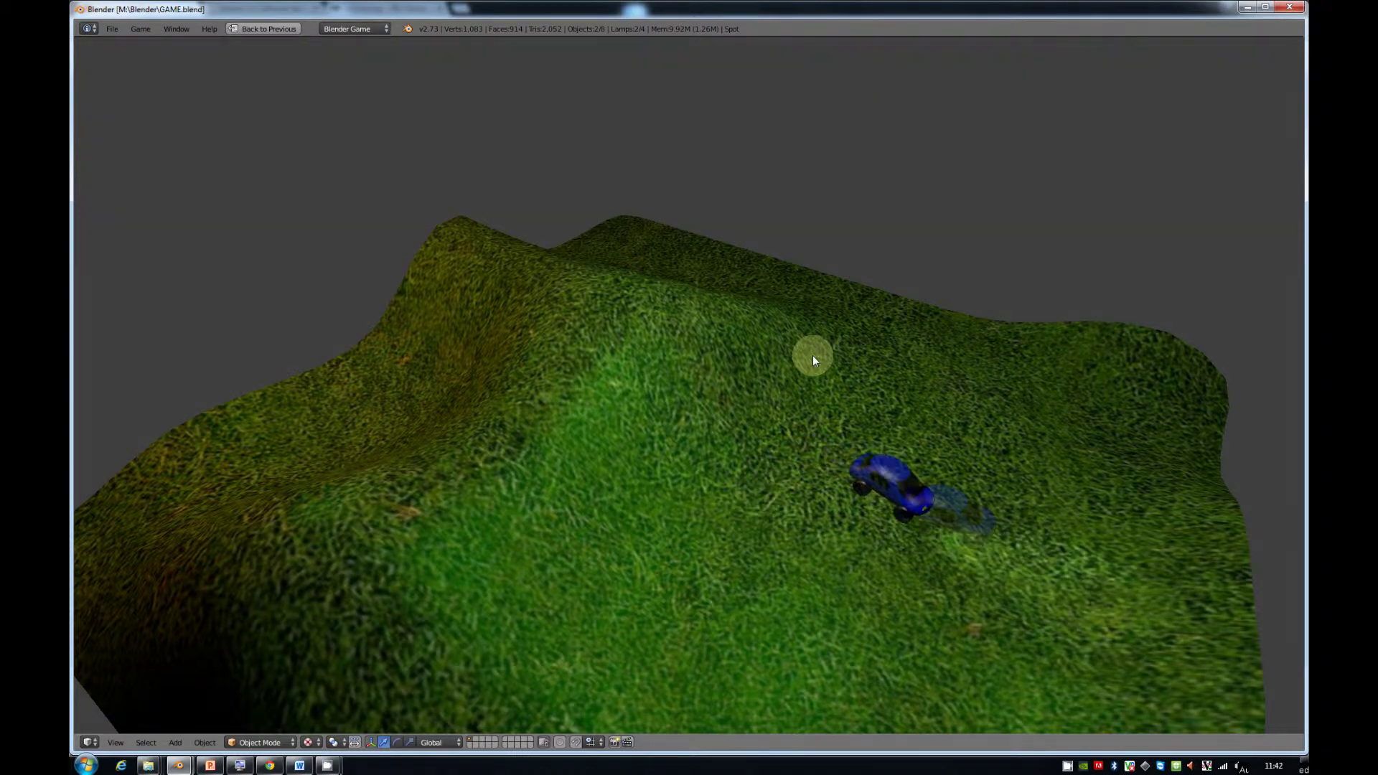
key("Left")
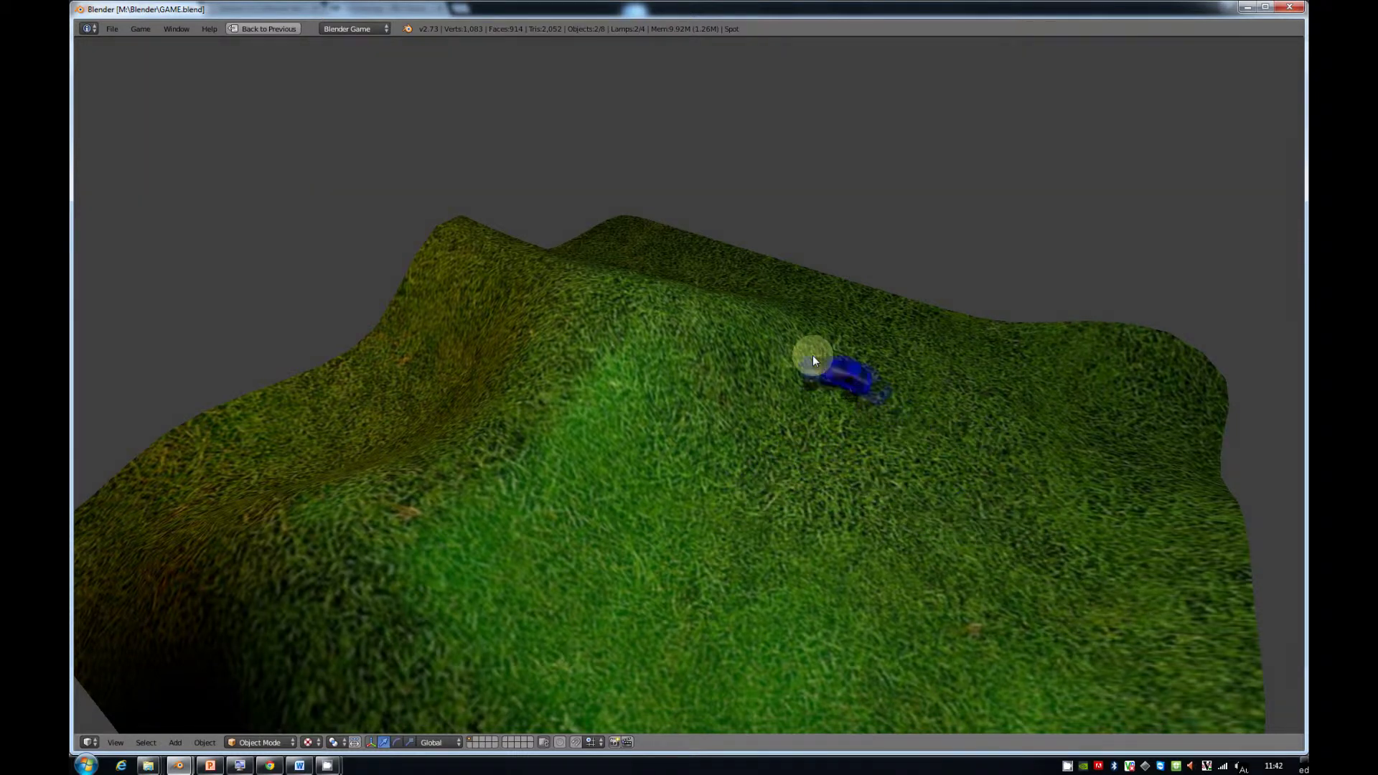
key("Down")
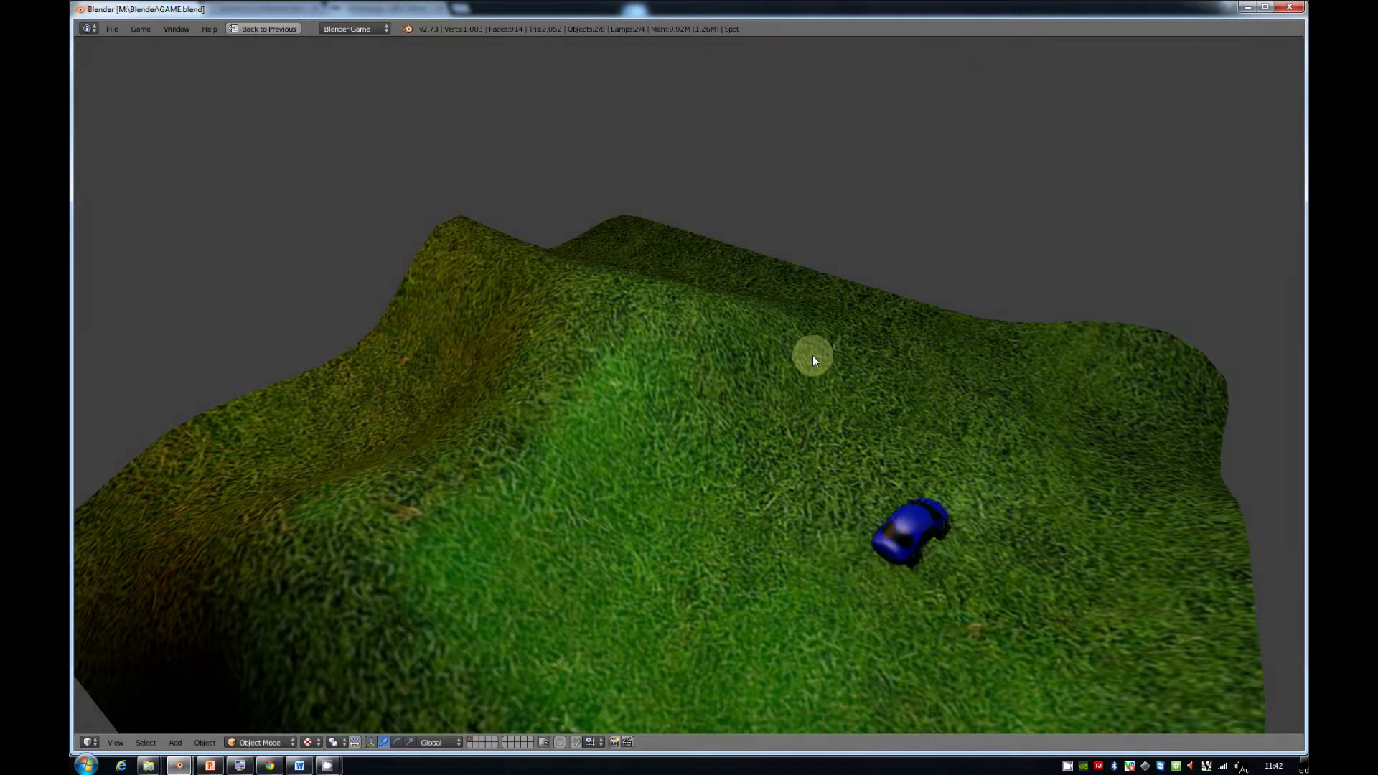
key("Up")
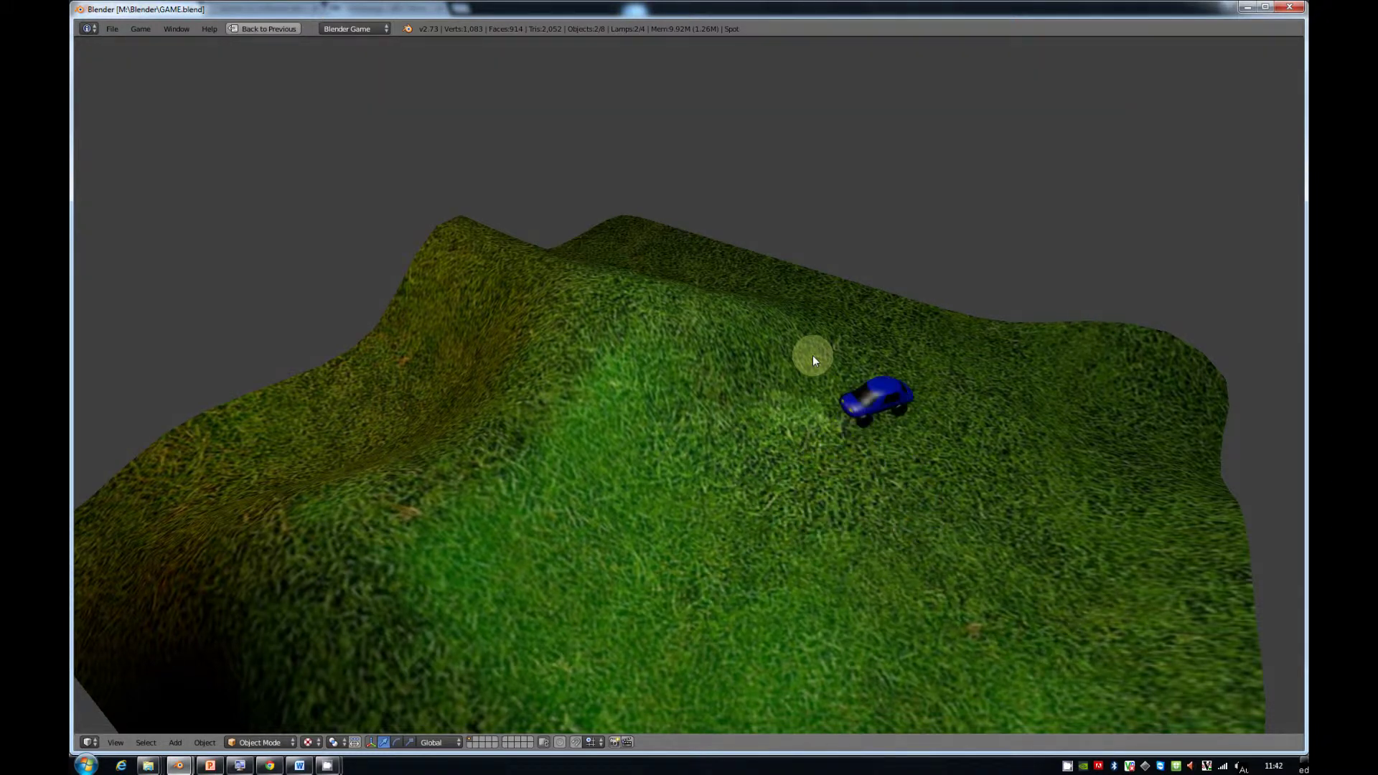
key("Down")
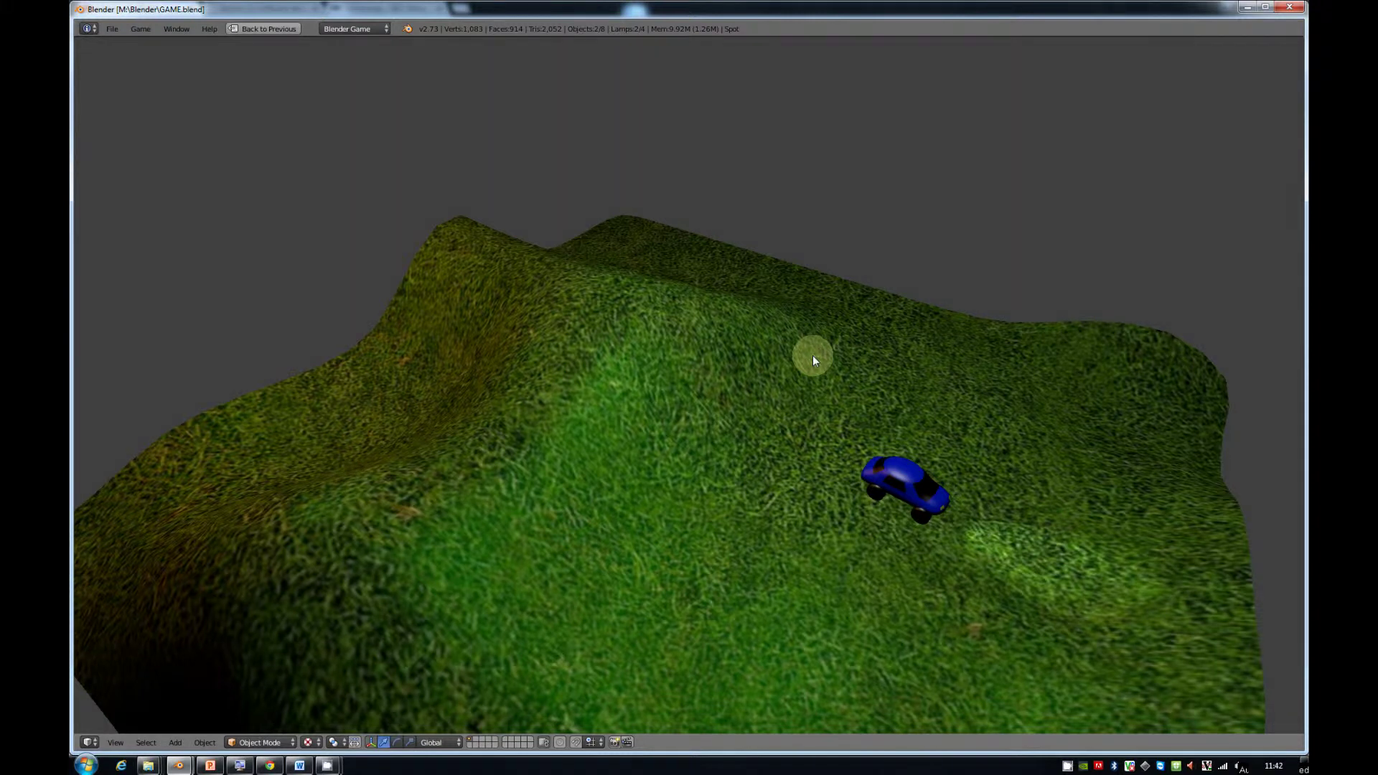
key("Up")
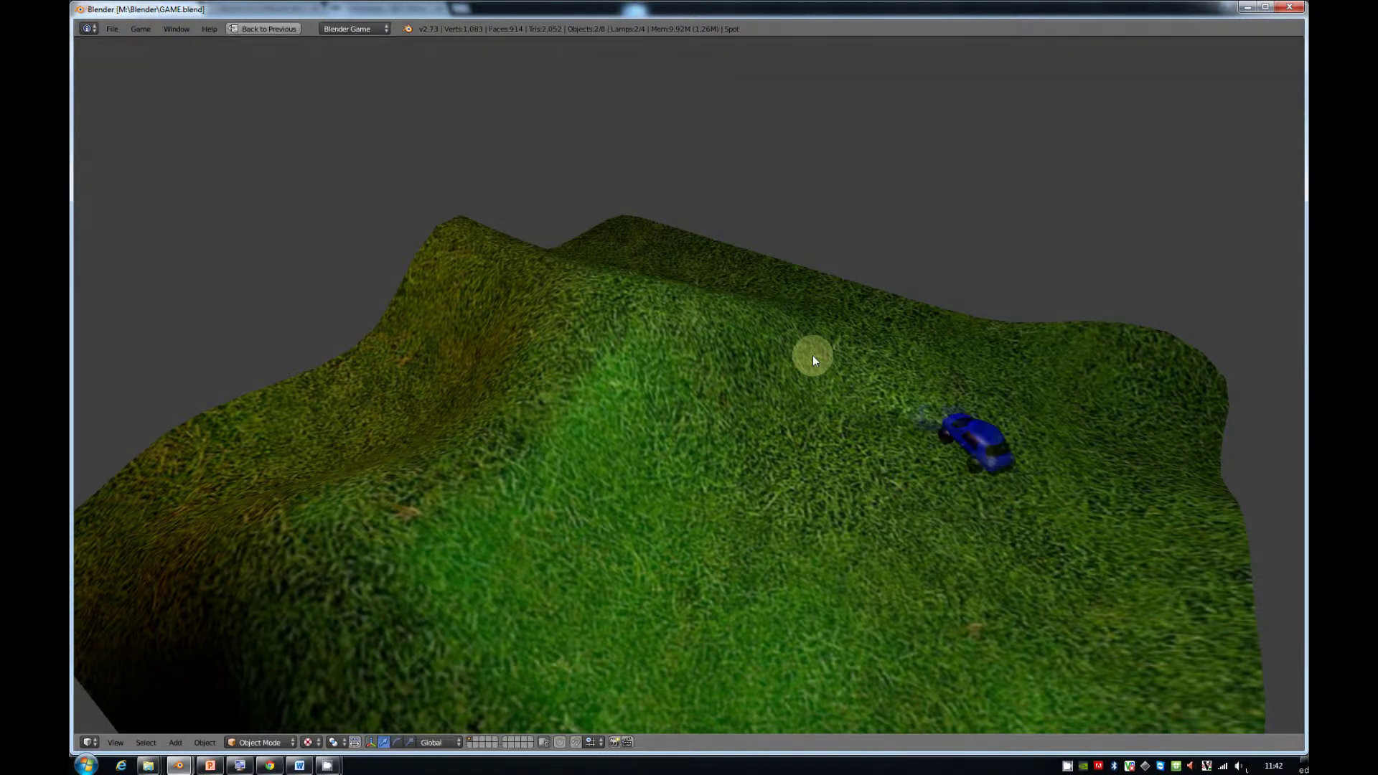
key("Down")
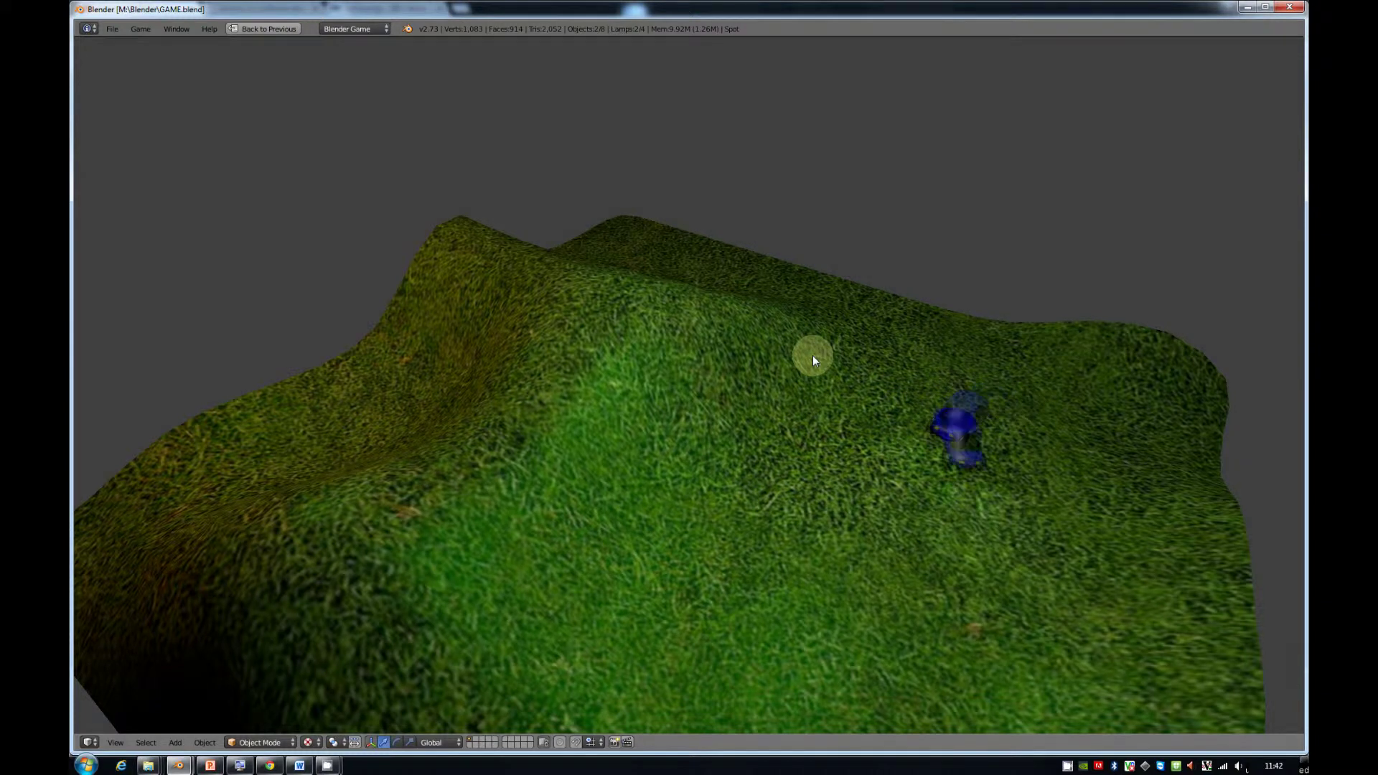
key("Down")
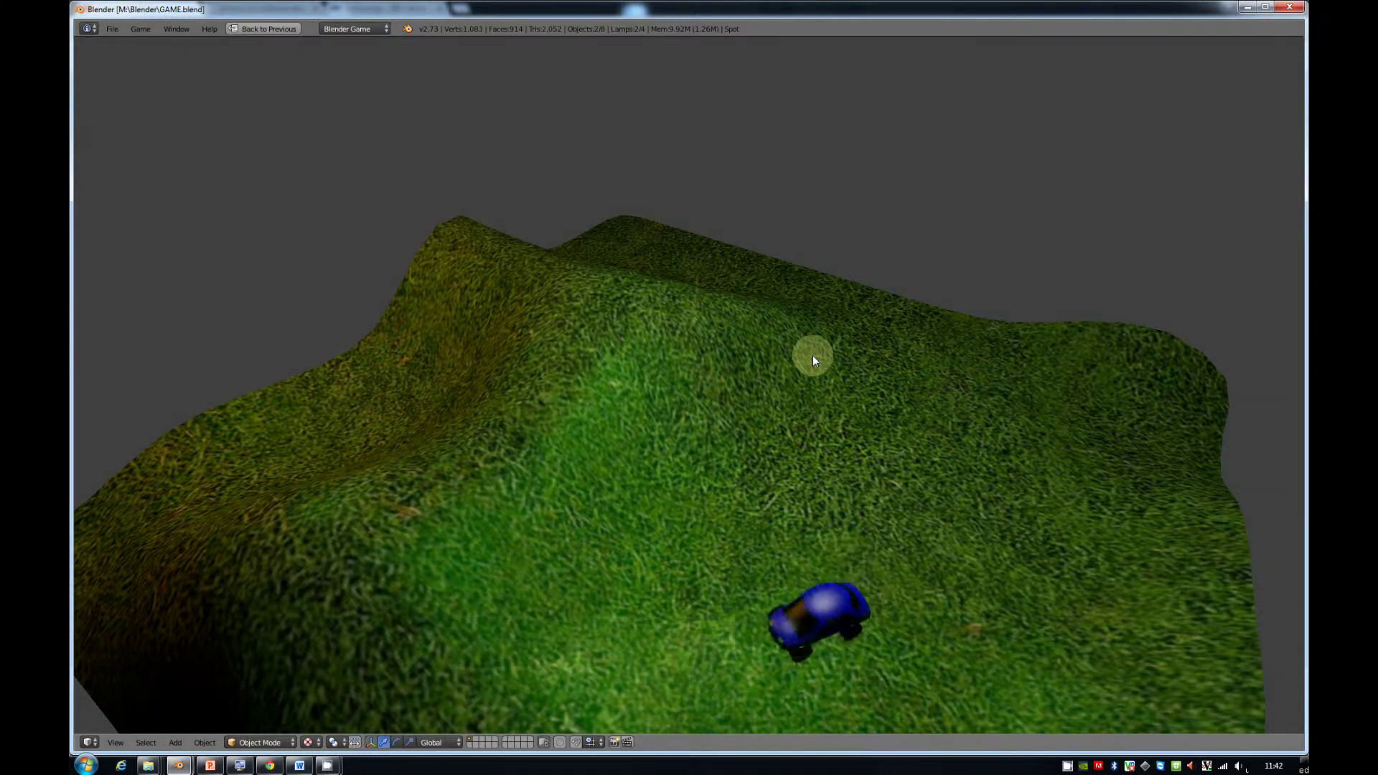
key("Up")
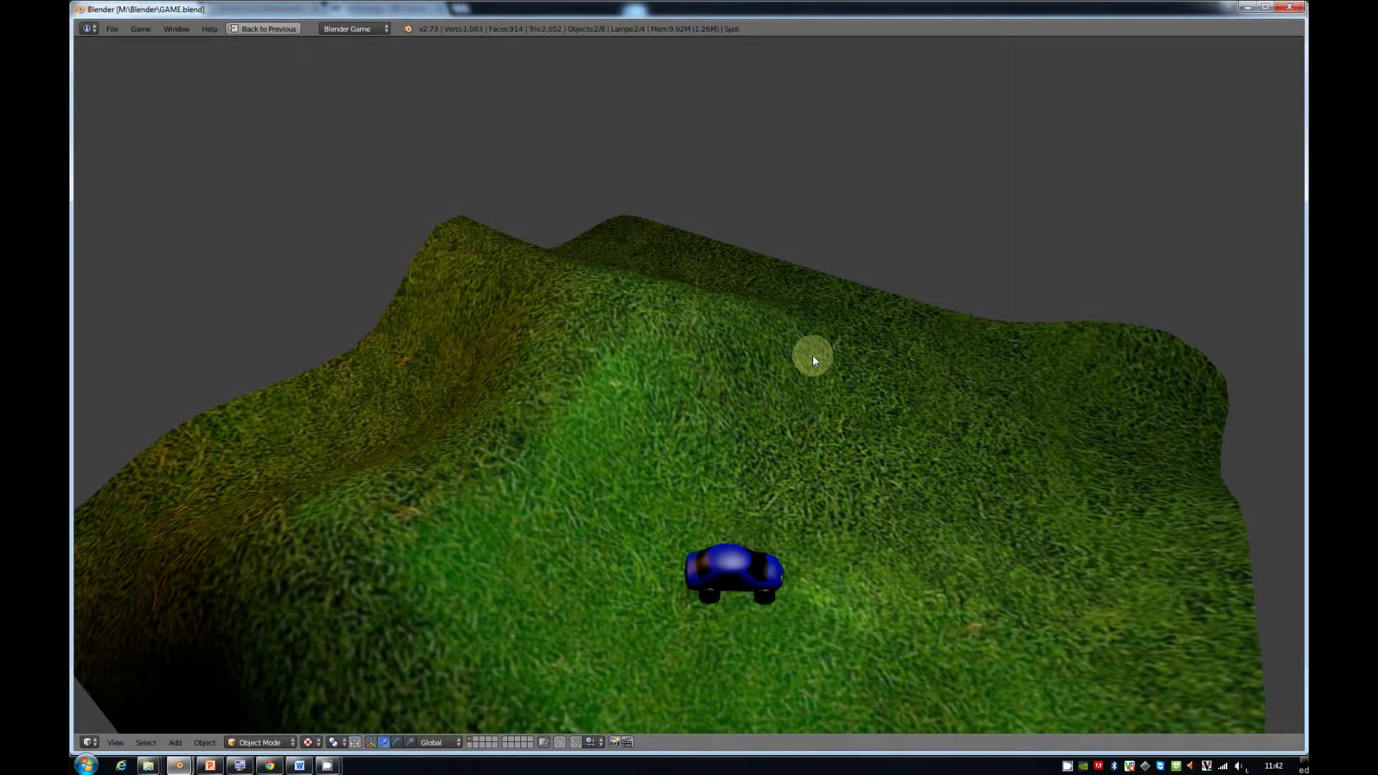
Switch to the other Blender window containing the default cube scene.
key("alt+Tab")
key("alt+Tab")
key("alt+Tab")
key("alt+Tab")
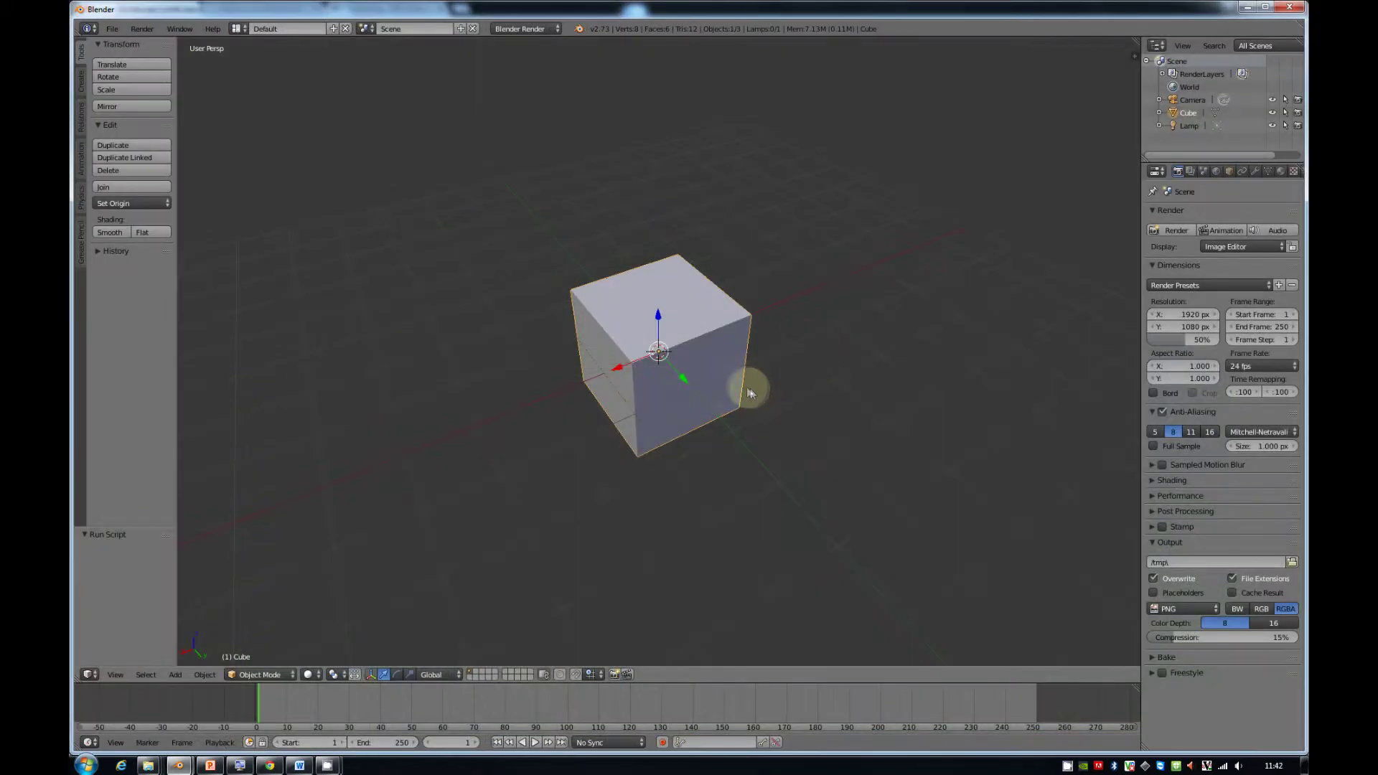
Place the 3D cursor at several different spots on the empty area behind the default cube.
middle_click_drag(750, 393, 725, 364)
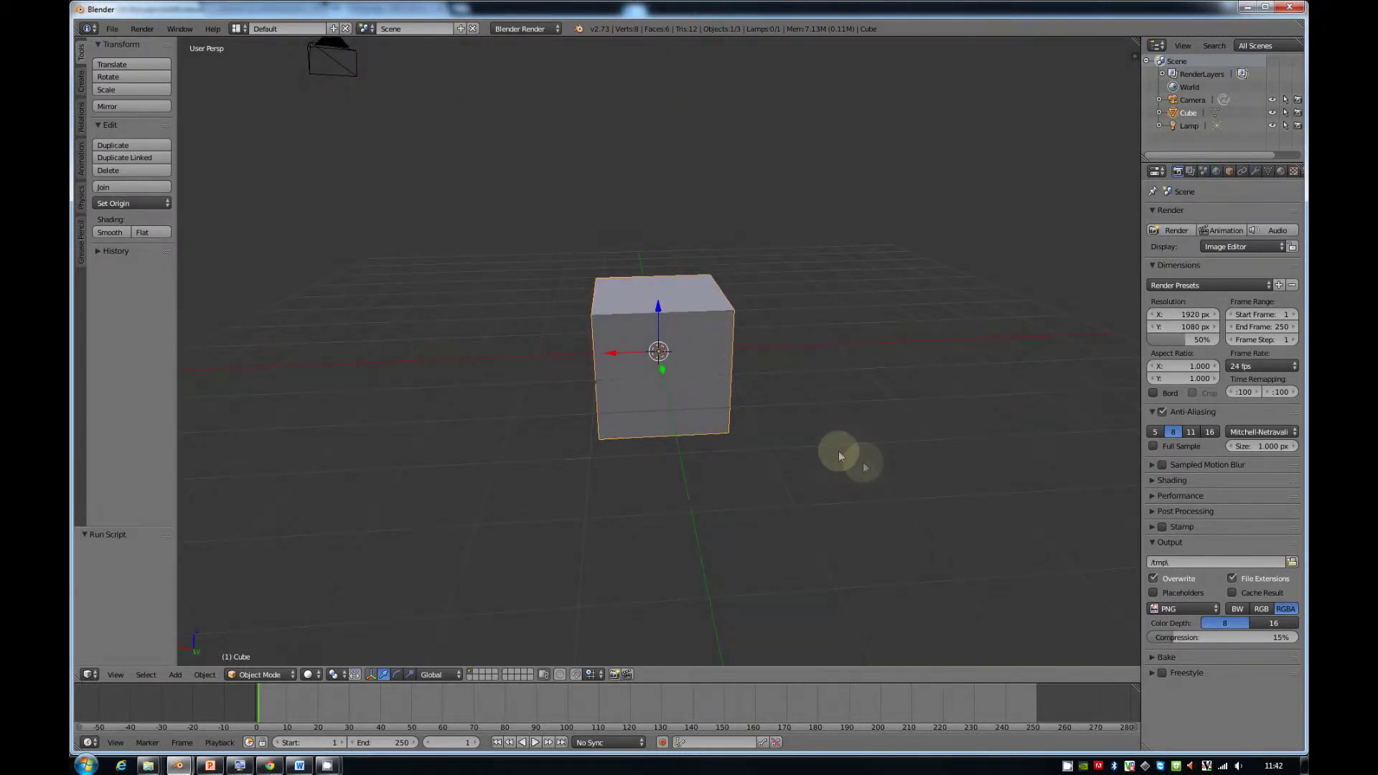
middle_click_drag(837, 452, 776, 469)
scroll(776, 465, "down", 4)
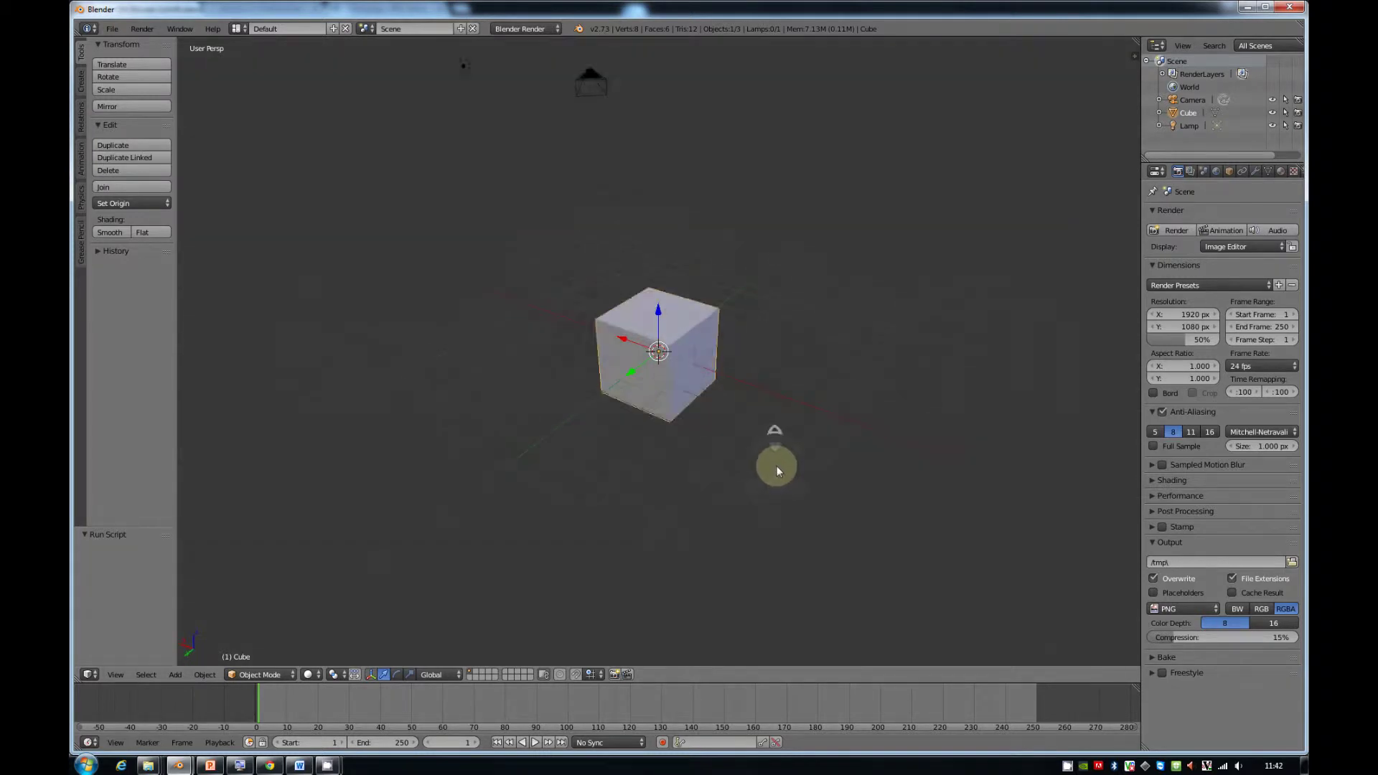
scroll(777, 466, "up", 5)
scroll(778, 467, "up", 4)
scroll(777, 466, "down", 2)
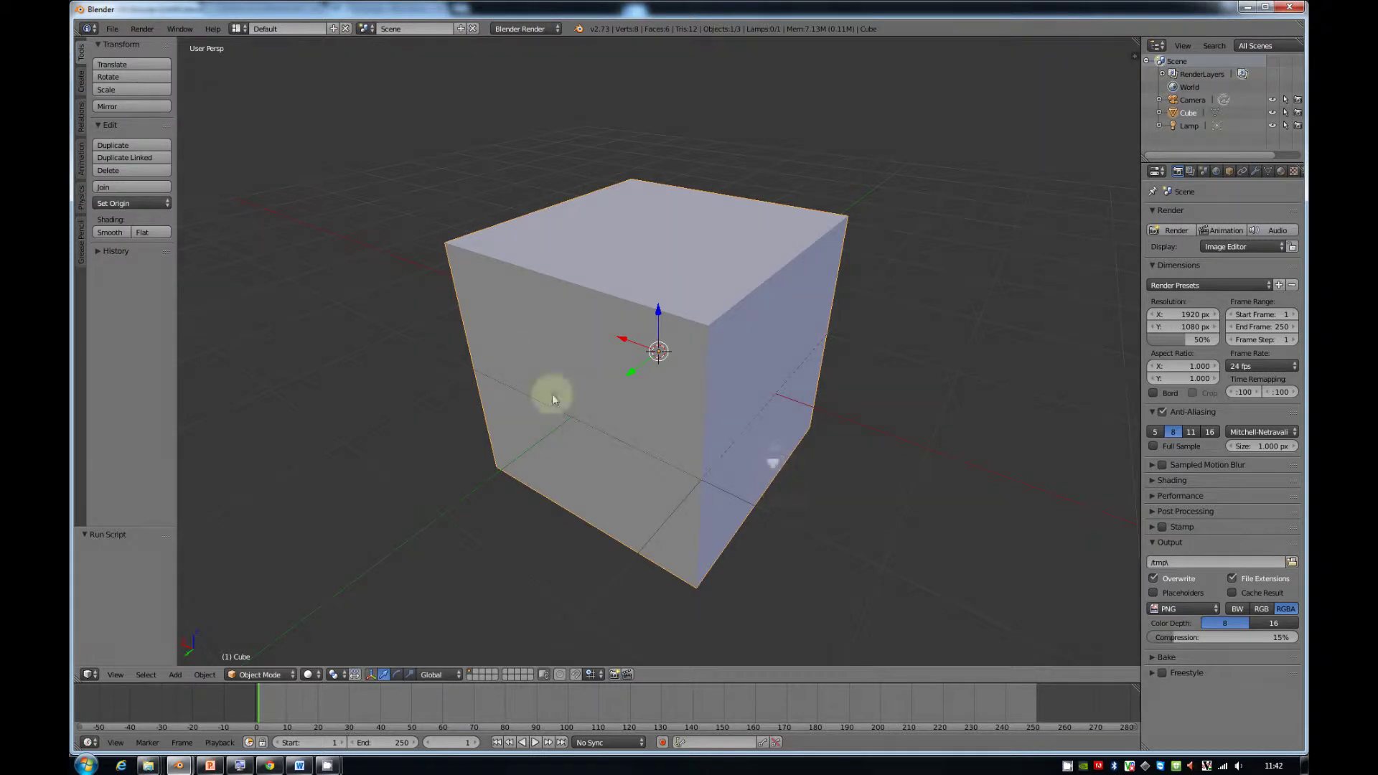
left_click(333, 183)
left_click(484, 147)
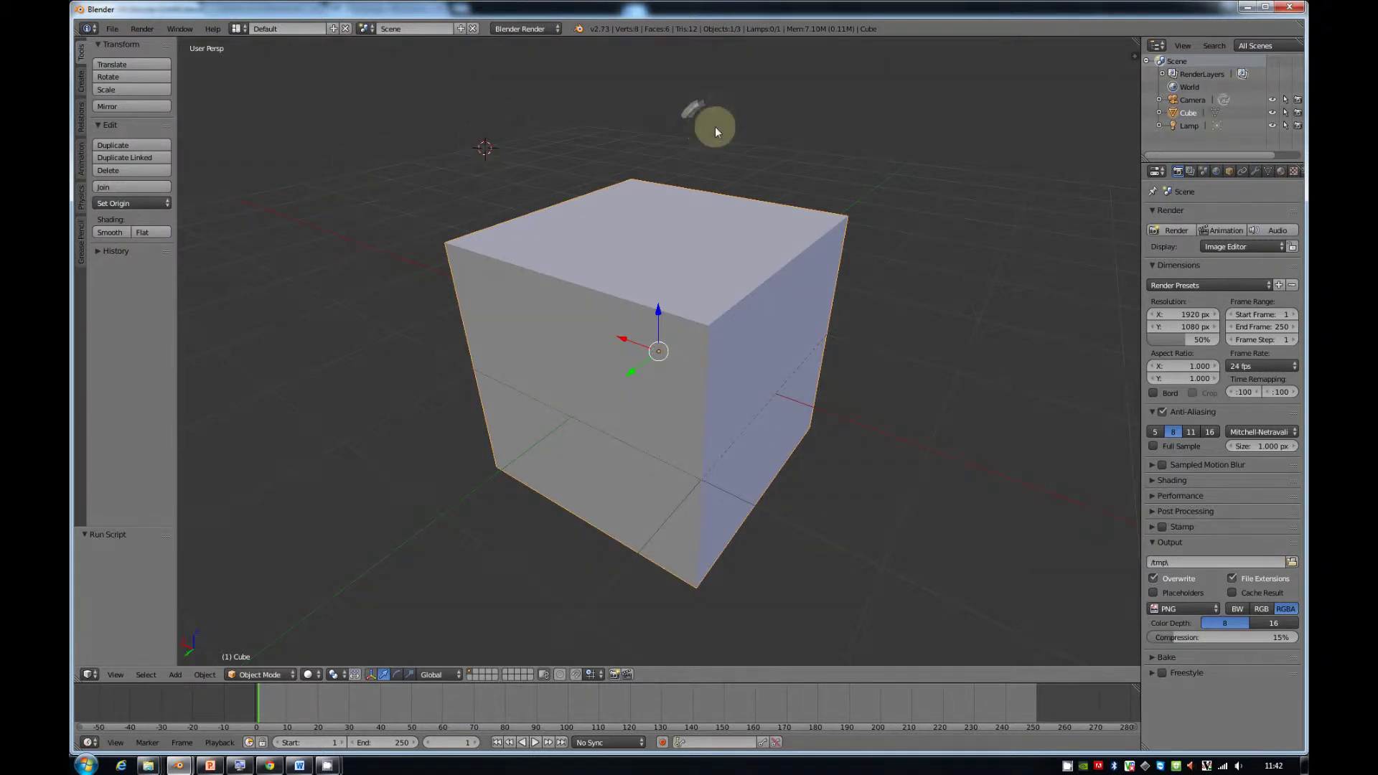
left_click(837, 177)
Delete the default cube from the scene.
scroll(714, 392, "down", 3)
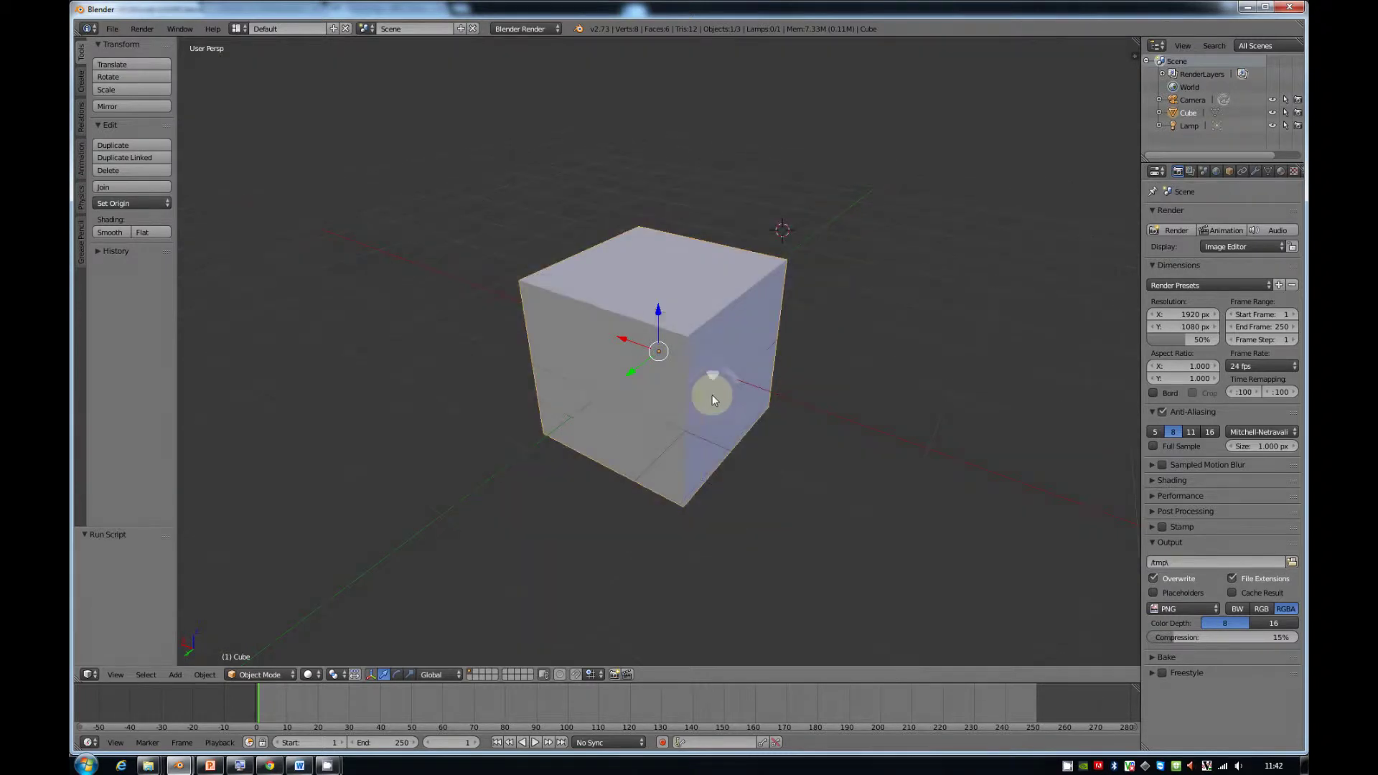
scroll(683, 434, "down", 2)
middle_click_drag(683, 433, 686, 367)
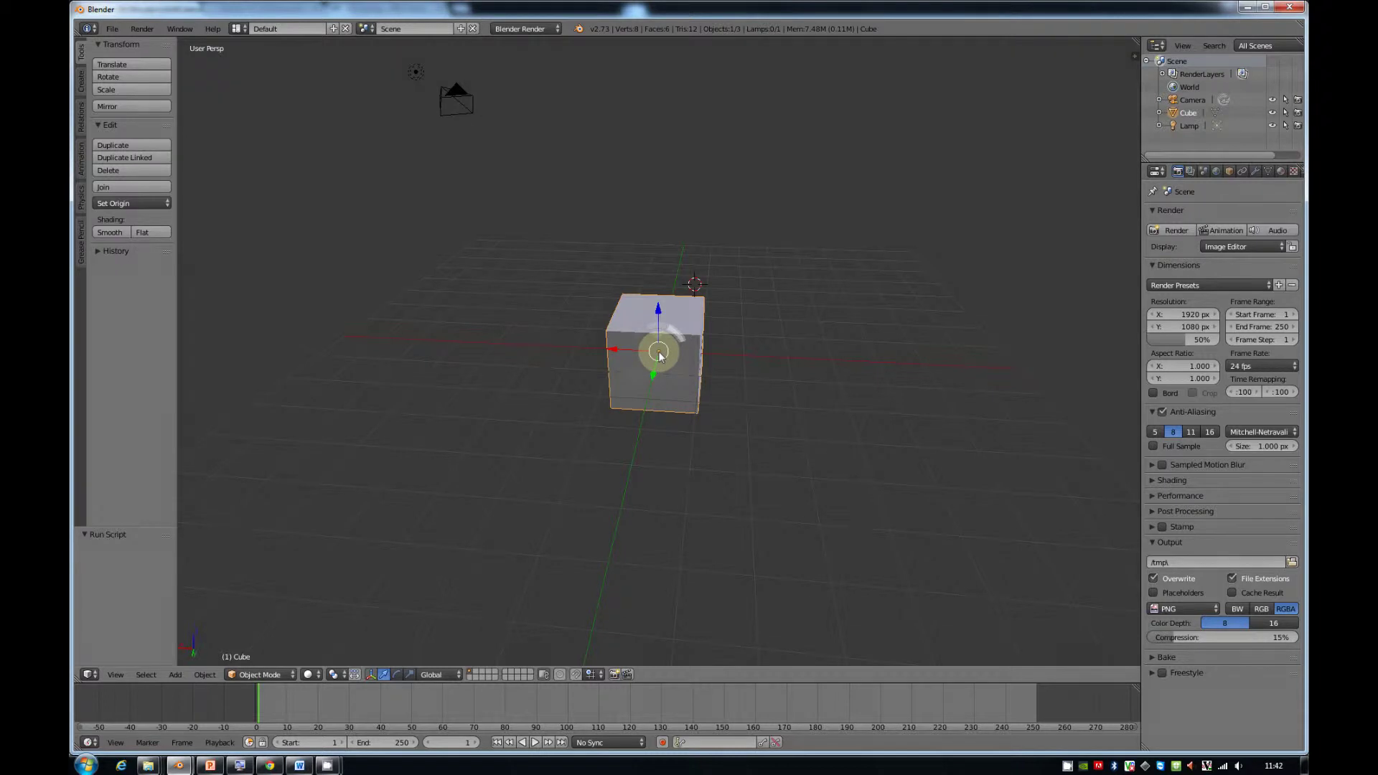
key("x")
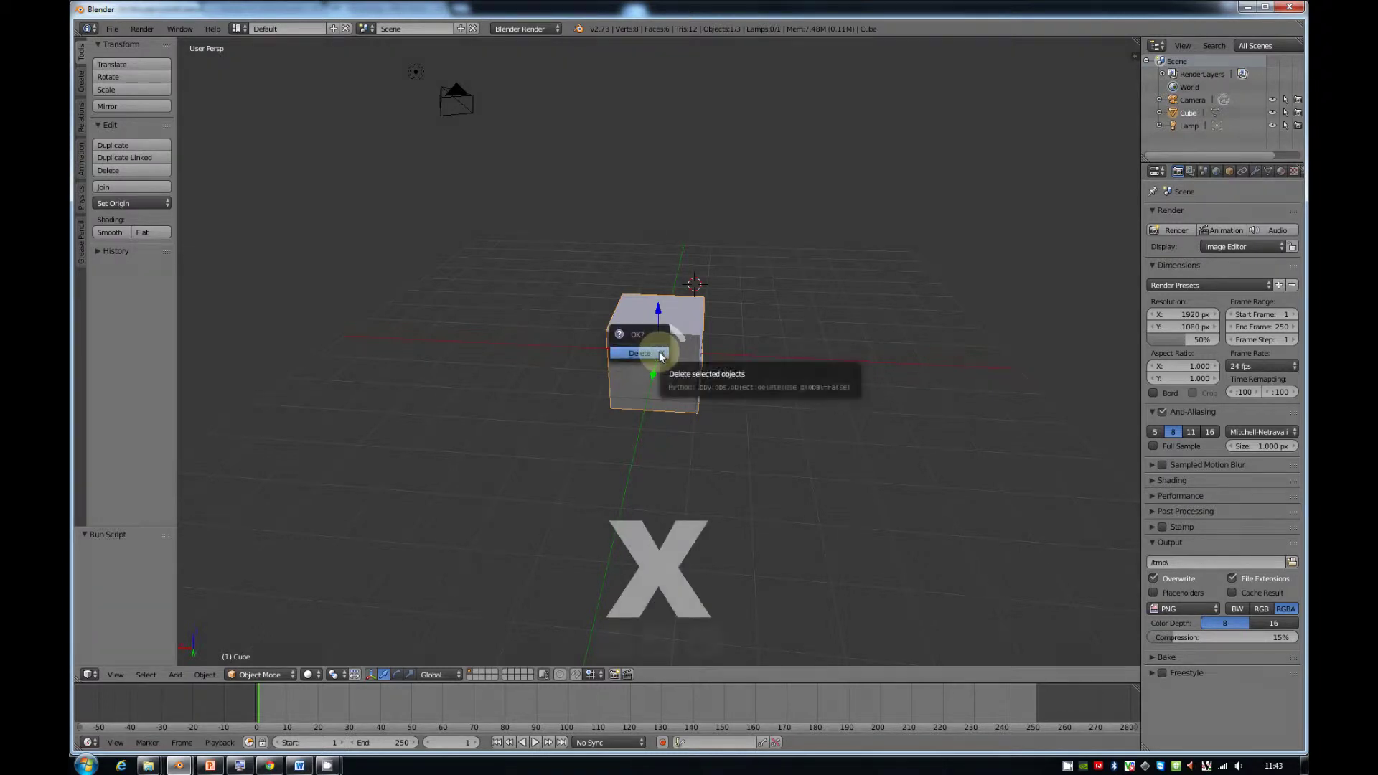
left_click(660, 356)
Place the 3D cursor near the centre of the grid and add a mesh plane there.
left_click(658, 353)
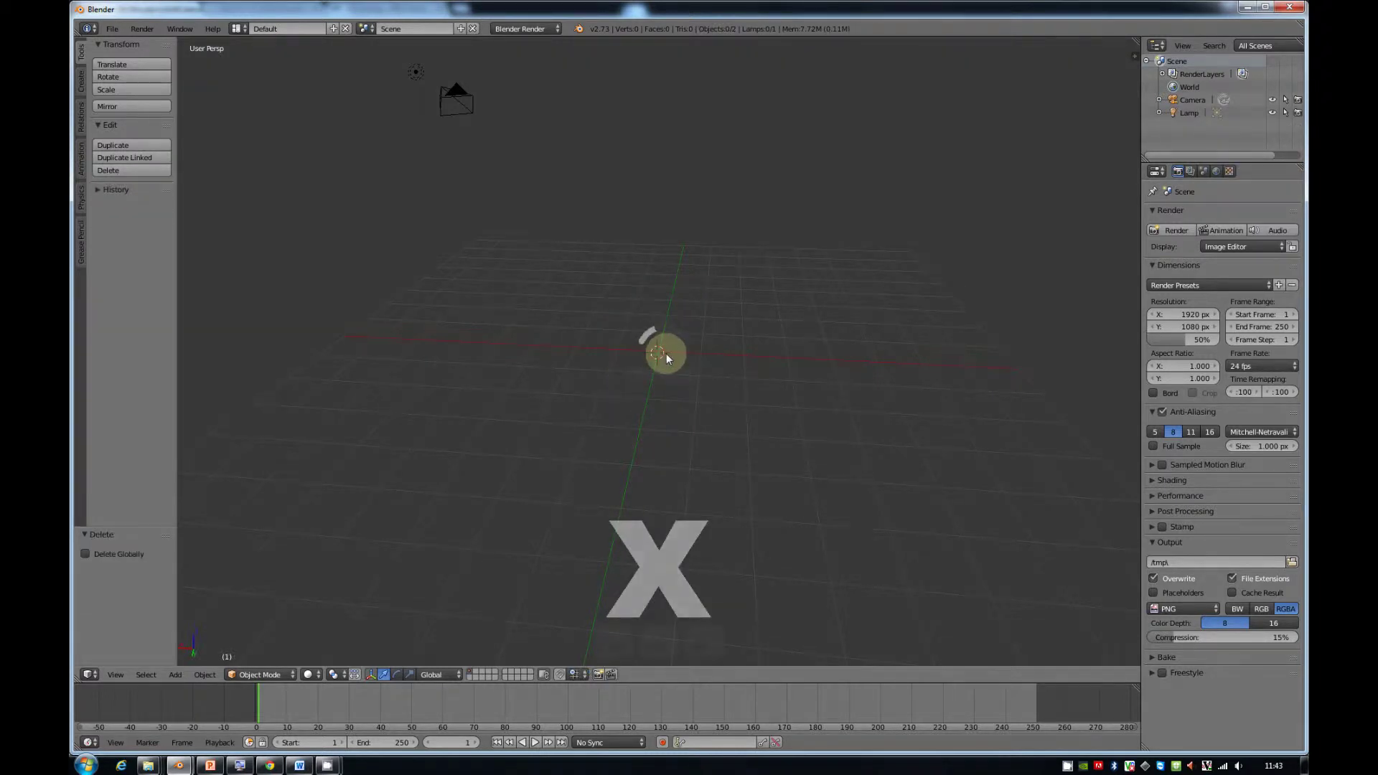
key("shift+a")
mouse_move(666, 354)
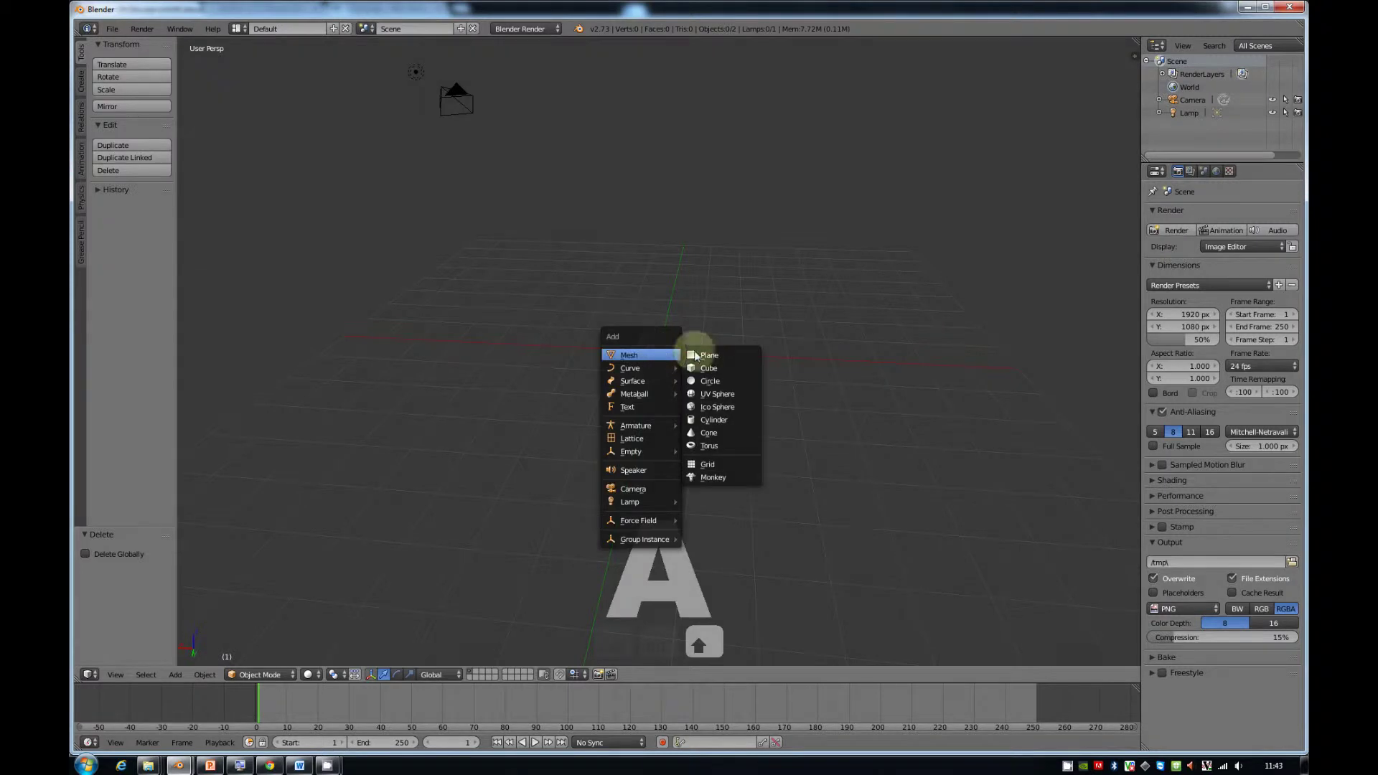
left_click(712, 356)
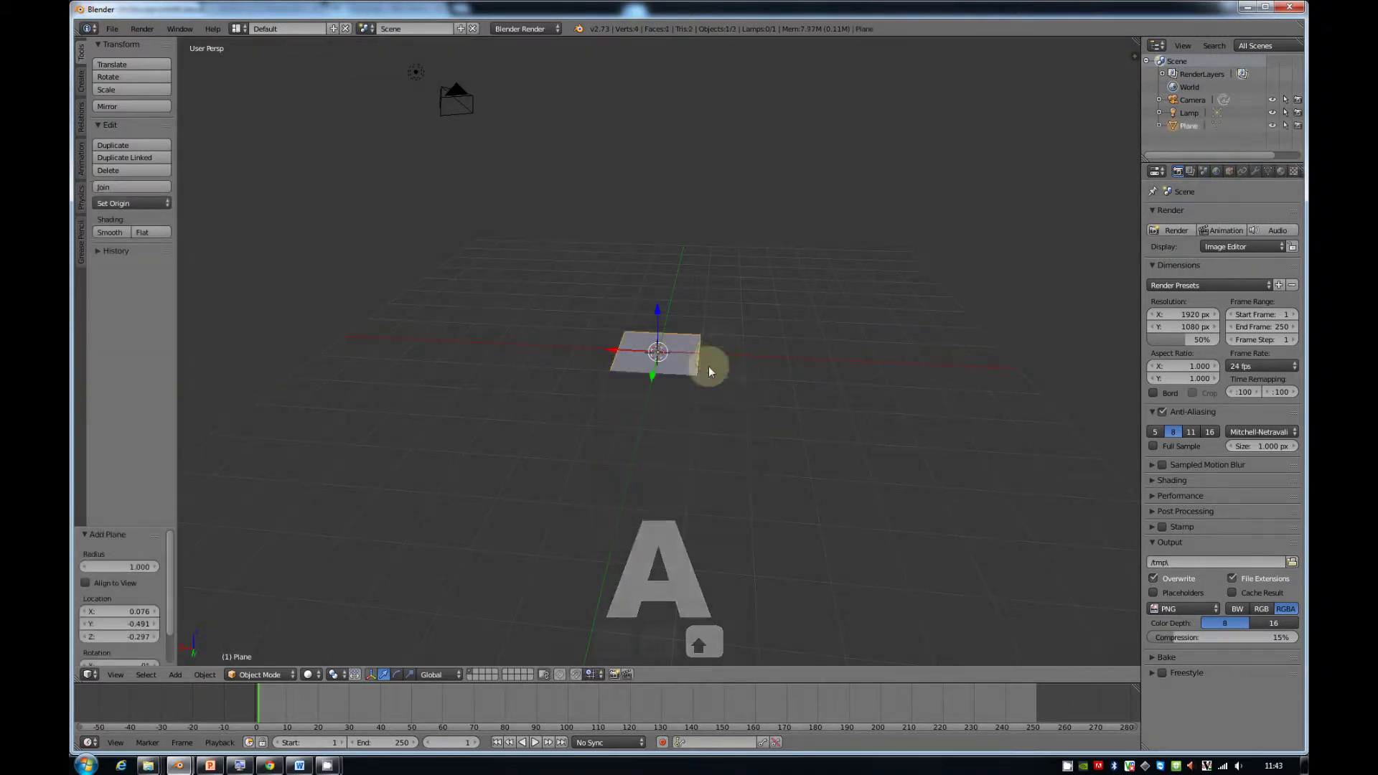
Scale the plane up uniformly by a factor of about 7.63 to form a large ground surface.
mouse_move(683, 385)
middle_mouse_down()
mouse_move(694, 350)
mouse_move(678, 406)
middle_mouse_up()
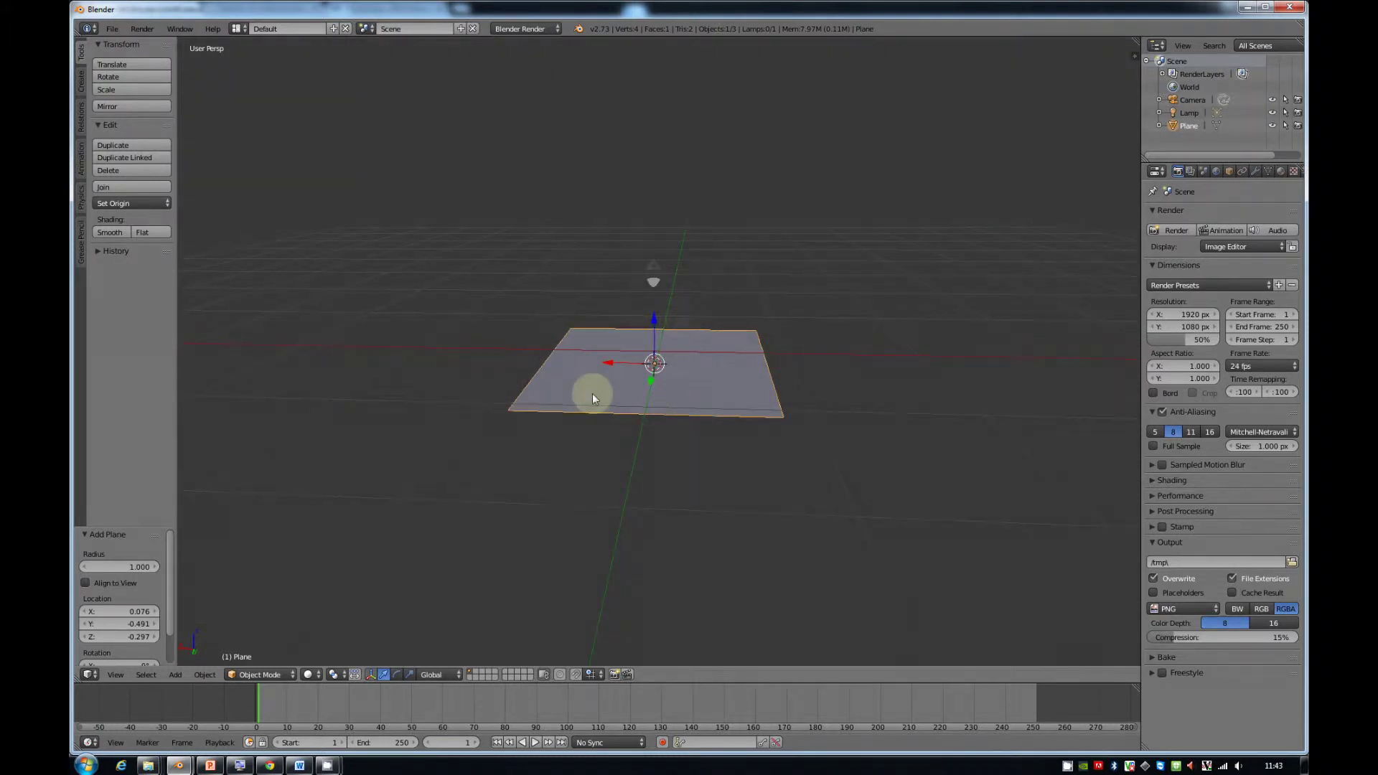
key("s")
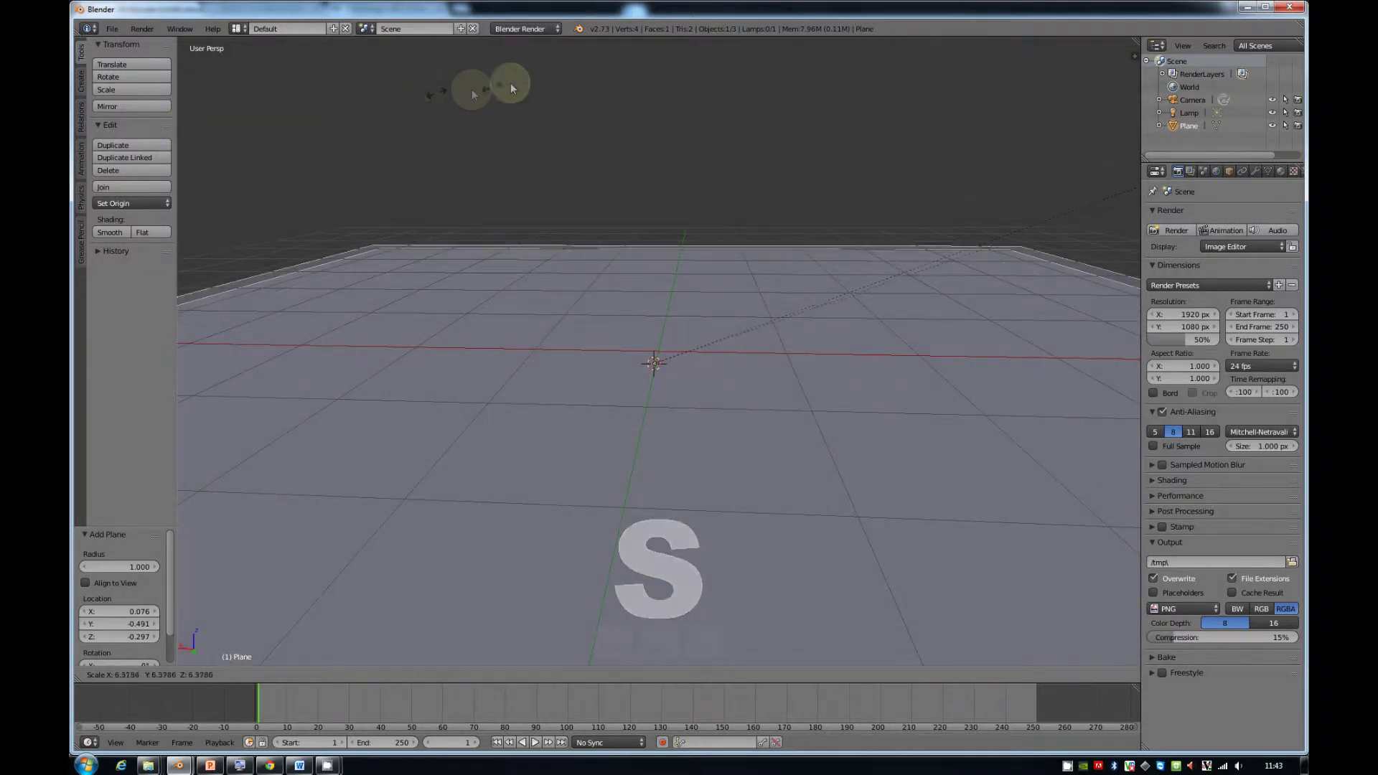
left_click(589, 72)
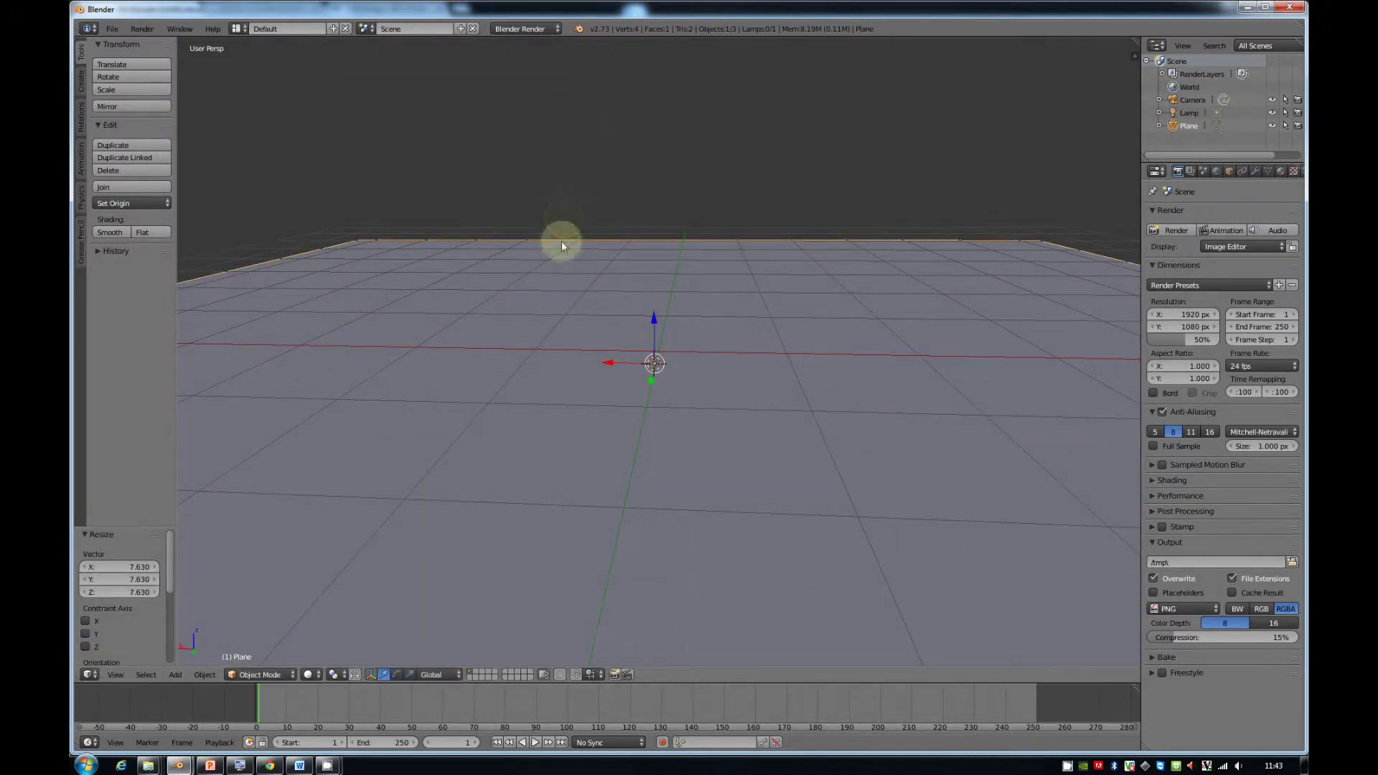
Subdivide the ground plane's mesh with 10 cuts and return to Object Mode.
scroll(550, 278, "down", 1)
scroll(549, 278, "down", 6)
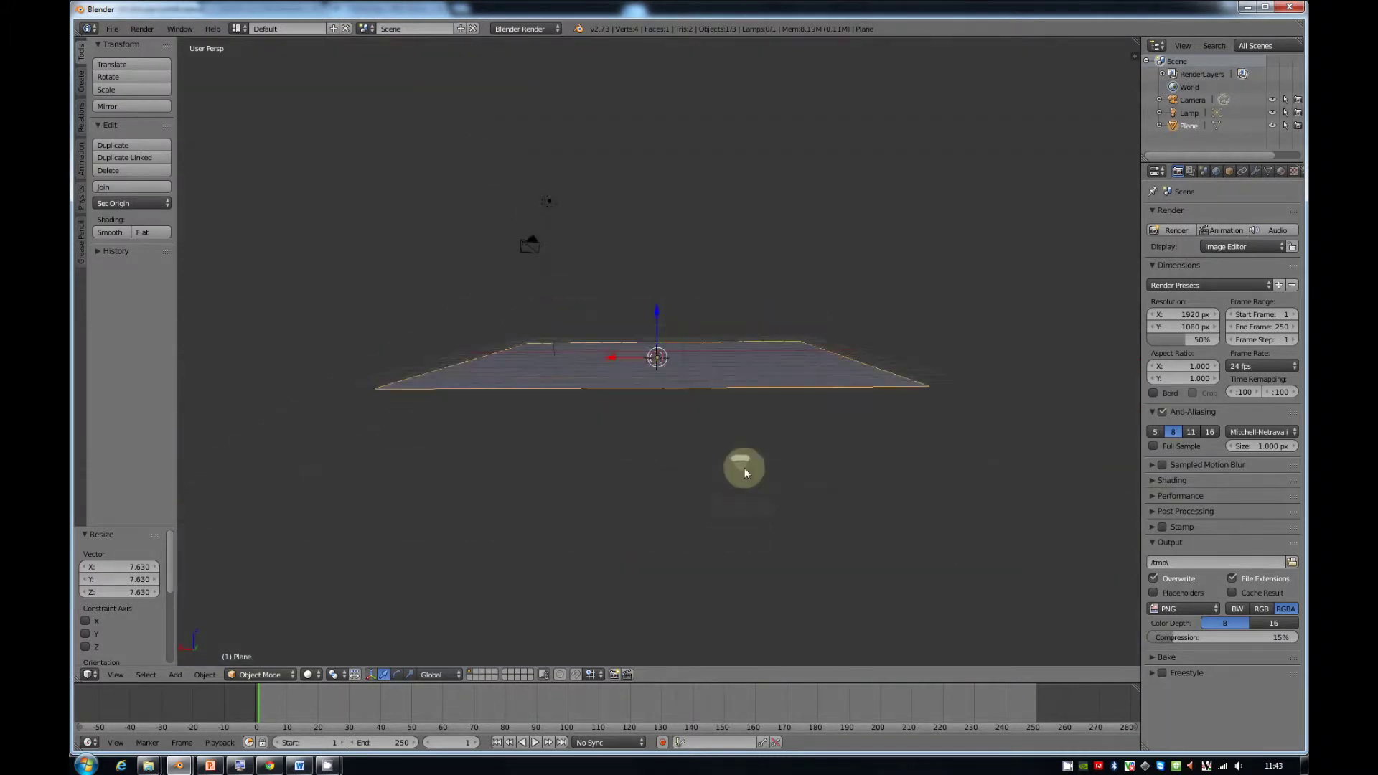
middle_click_drag(756, 453, 742, 519)
scroll(742, 520, "up", 4)
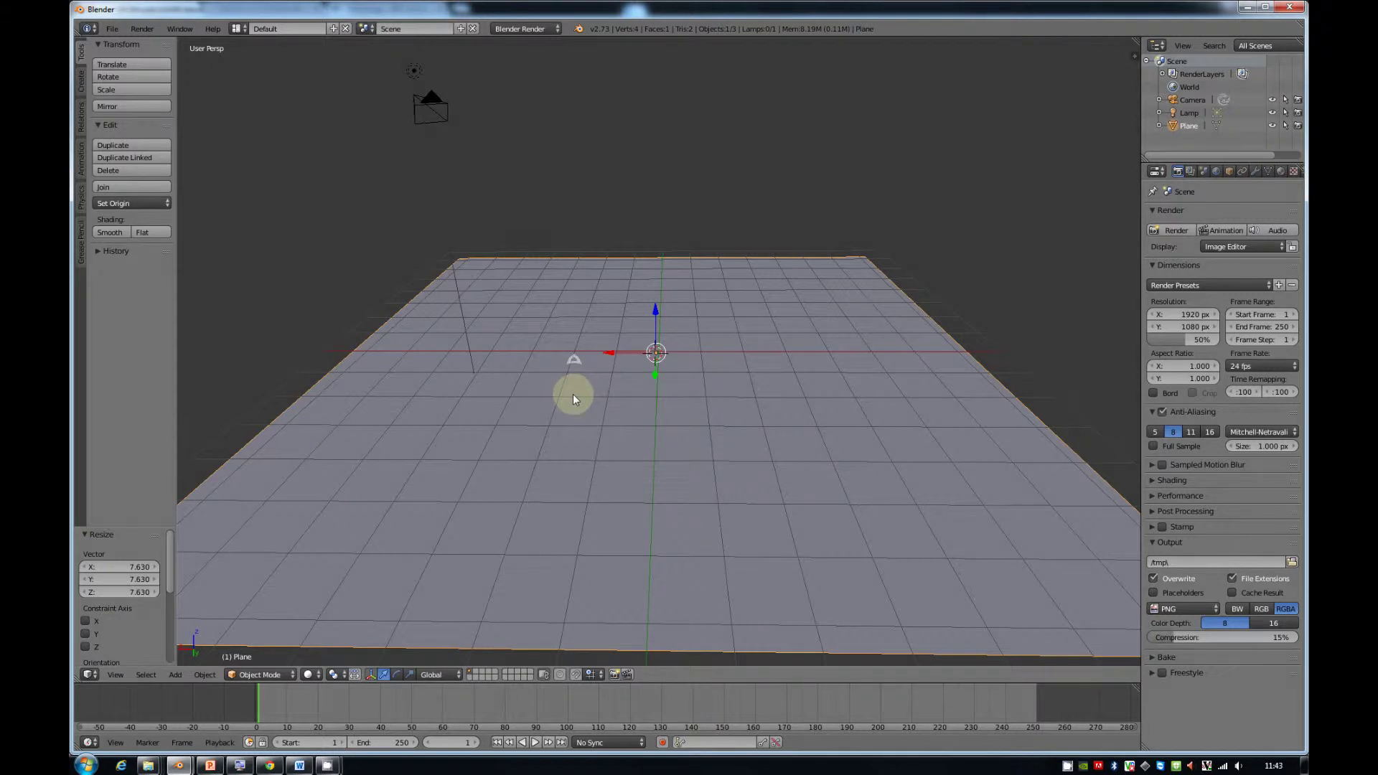
scroll(593, 366, "down", 1)
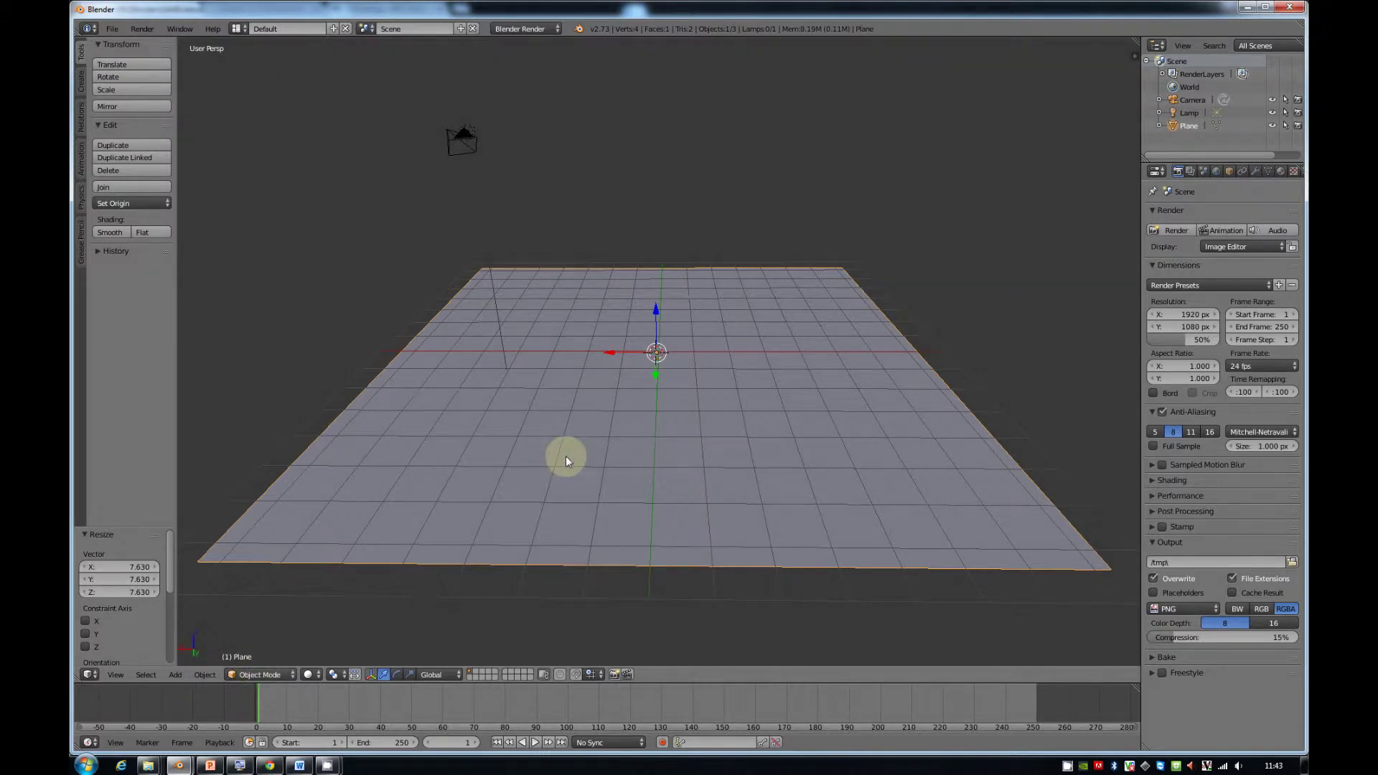
key("Tab")
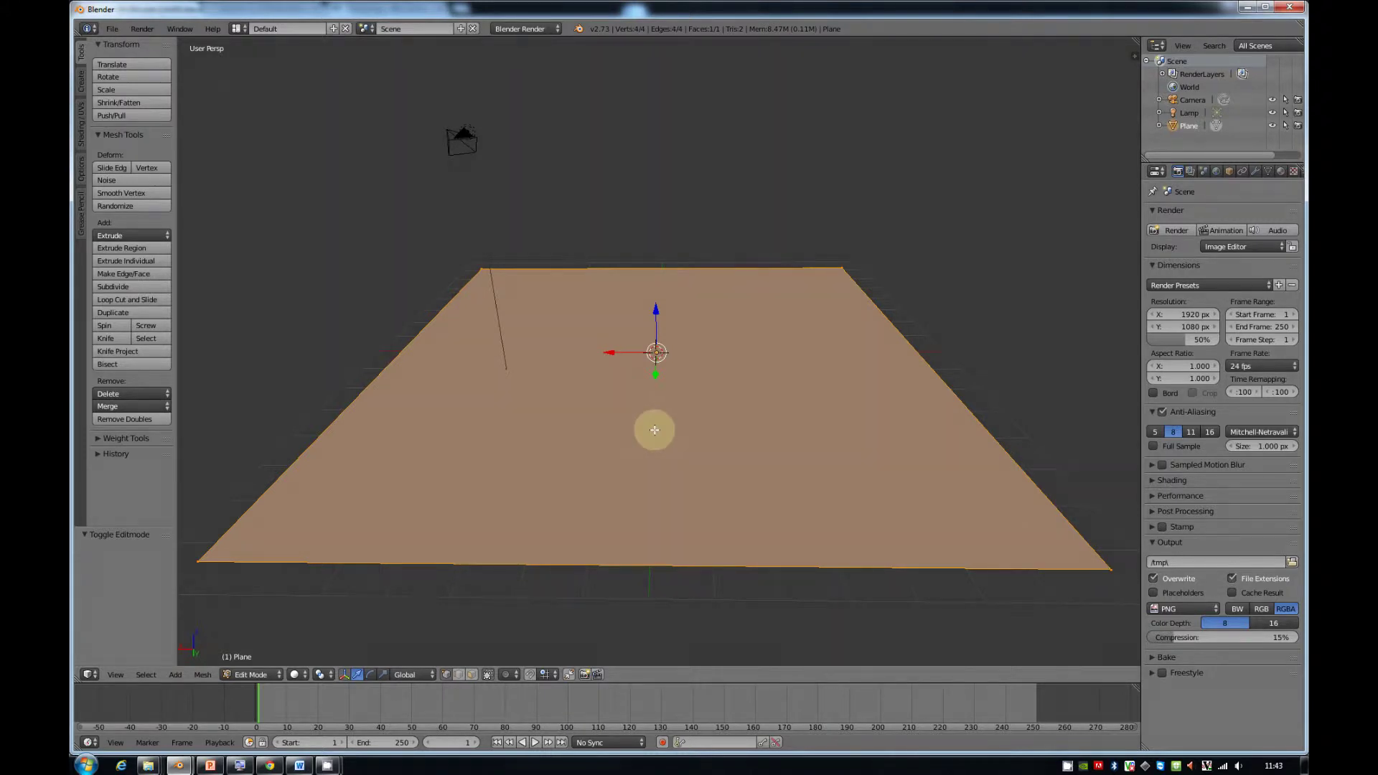
key("w")
left_click(644, 371)
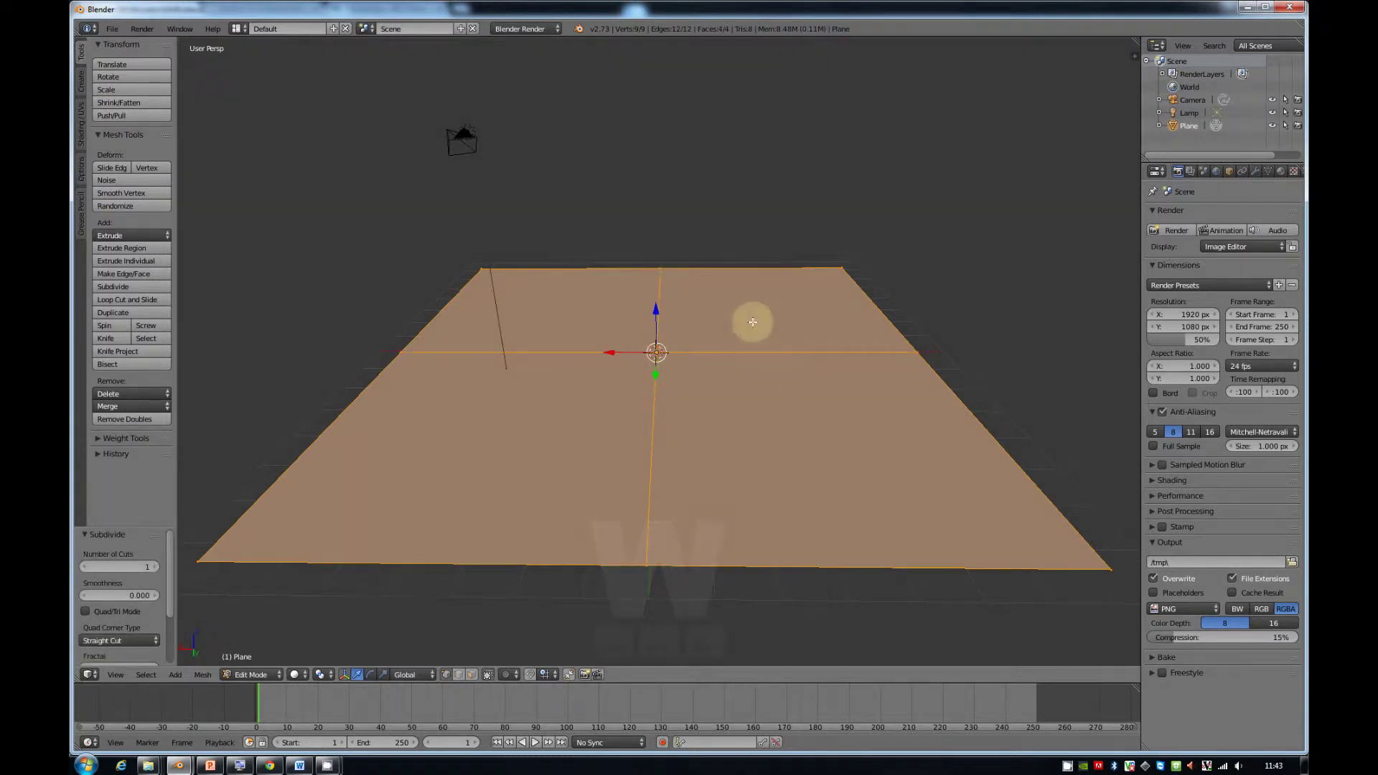
left_click_drag(119, 569, 280, 545)
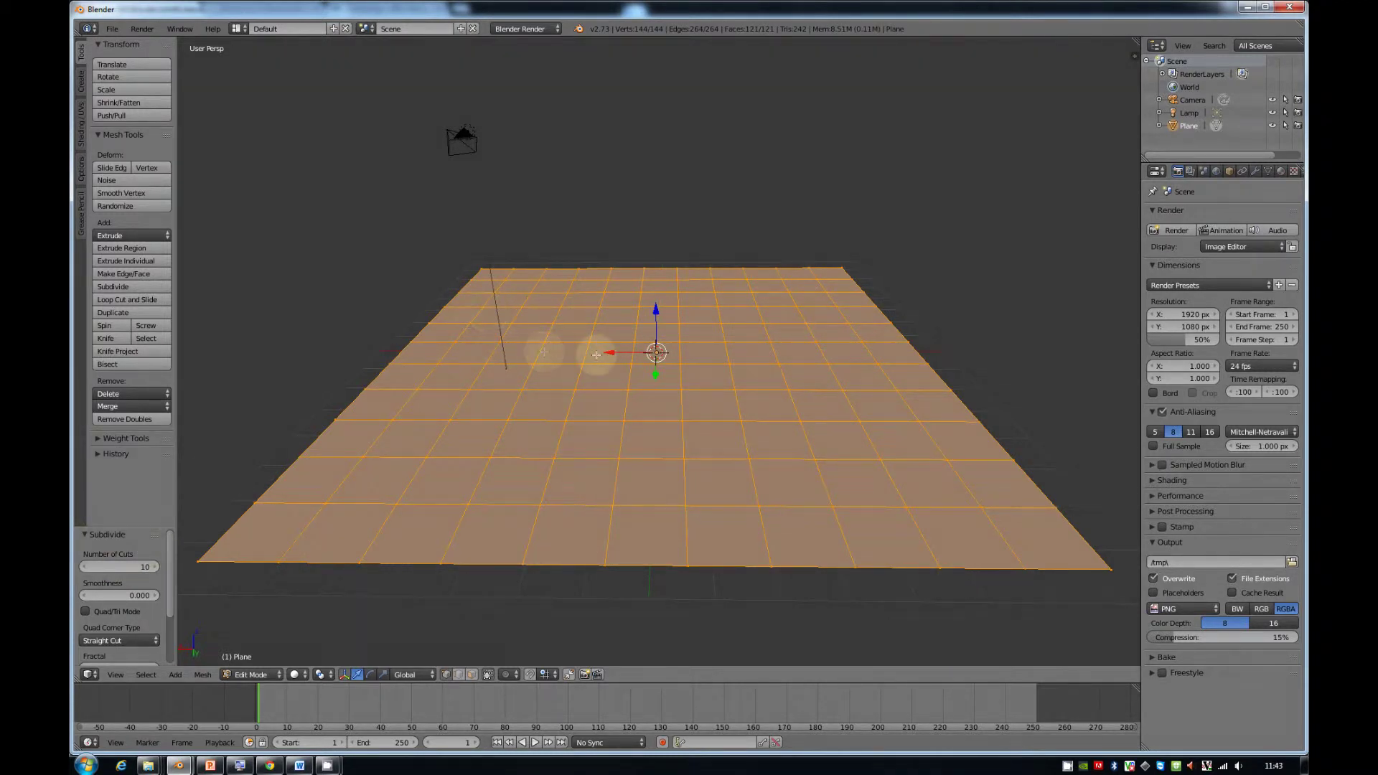
key("Tab")
middle_click_drag(686, 376, 527, 408)
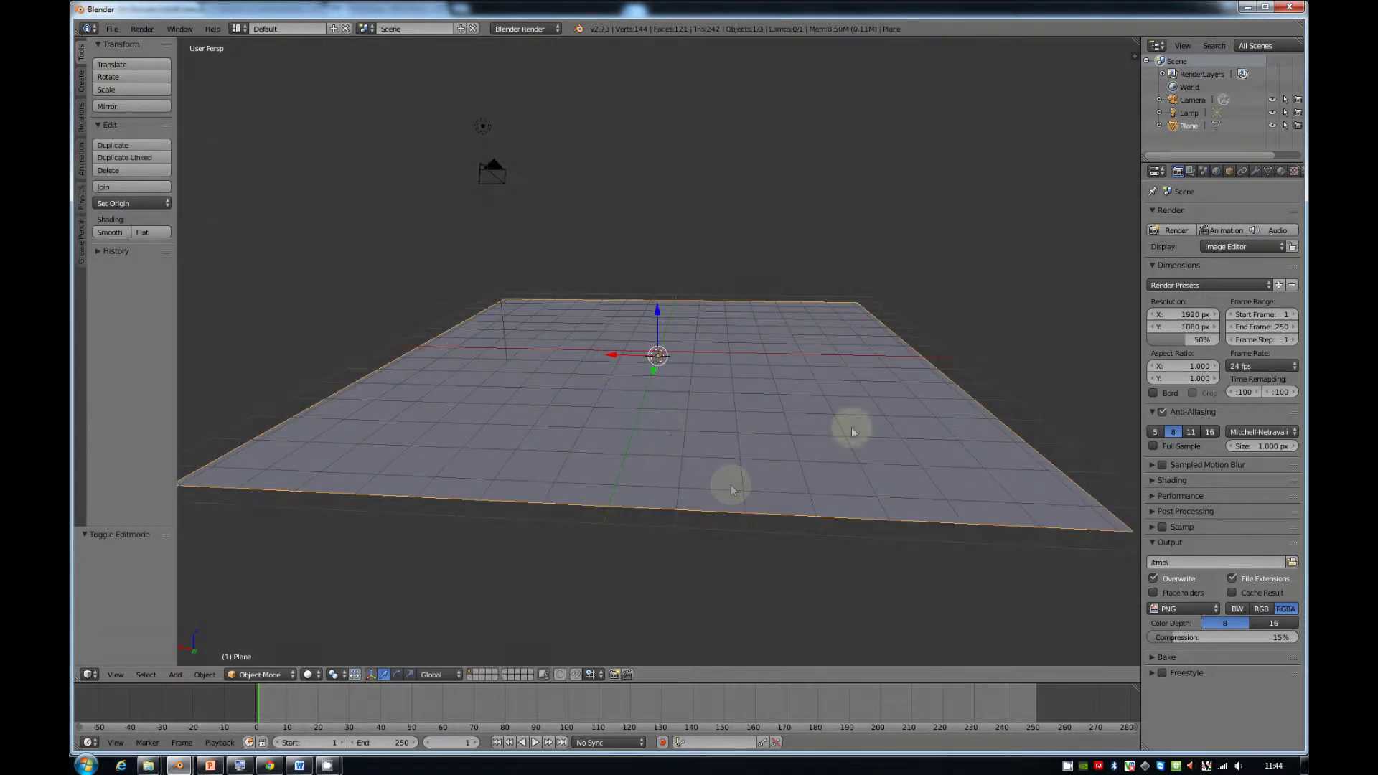
Add a Displace modifier to the subdivided plane and set its strength to -0.100.
left_click(1256, 173)
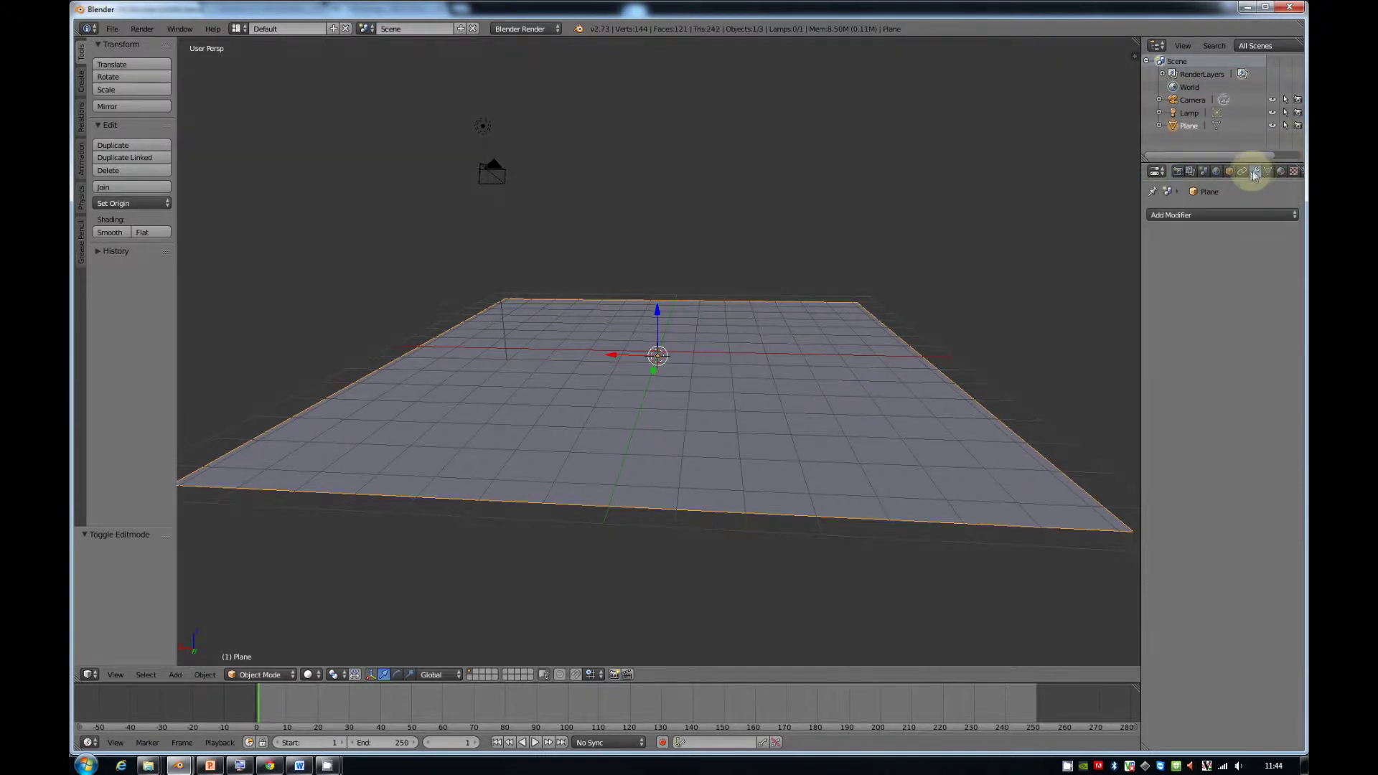
left_click(1201, 213)
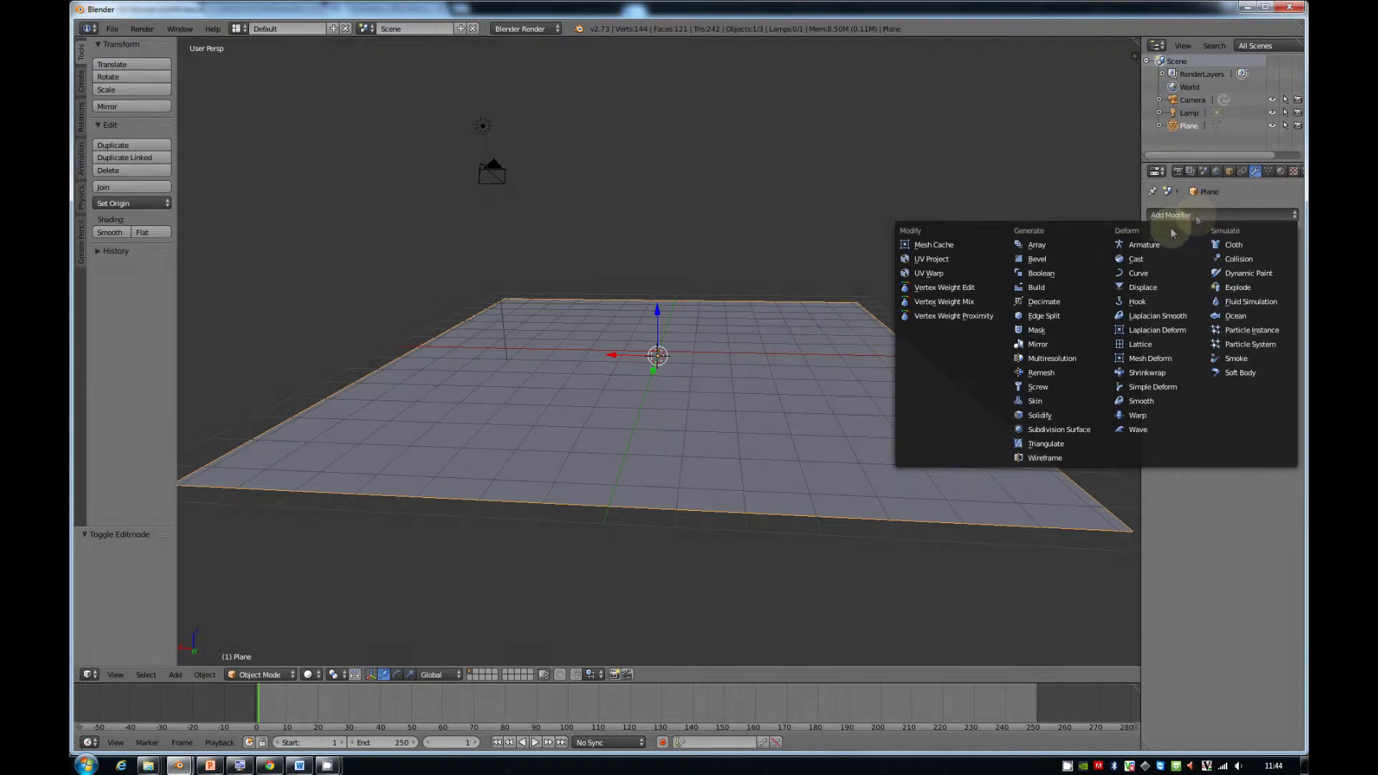
left_click(1147, 289)
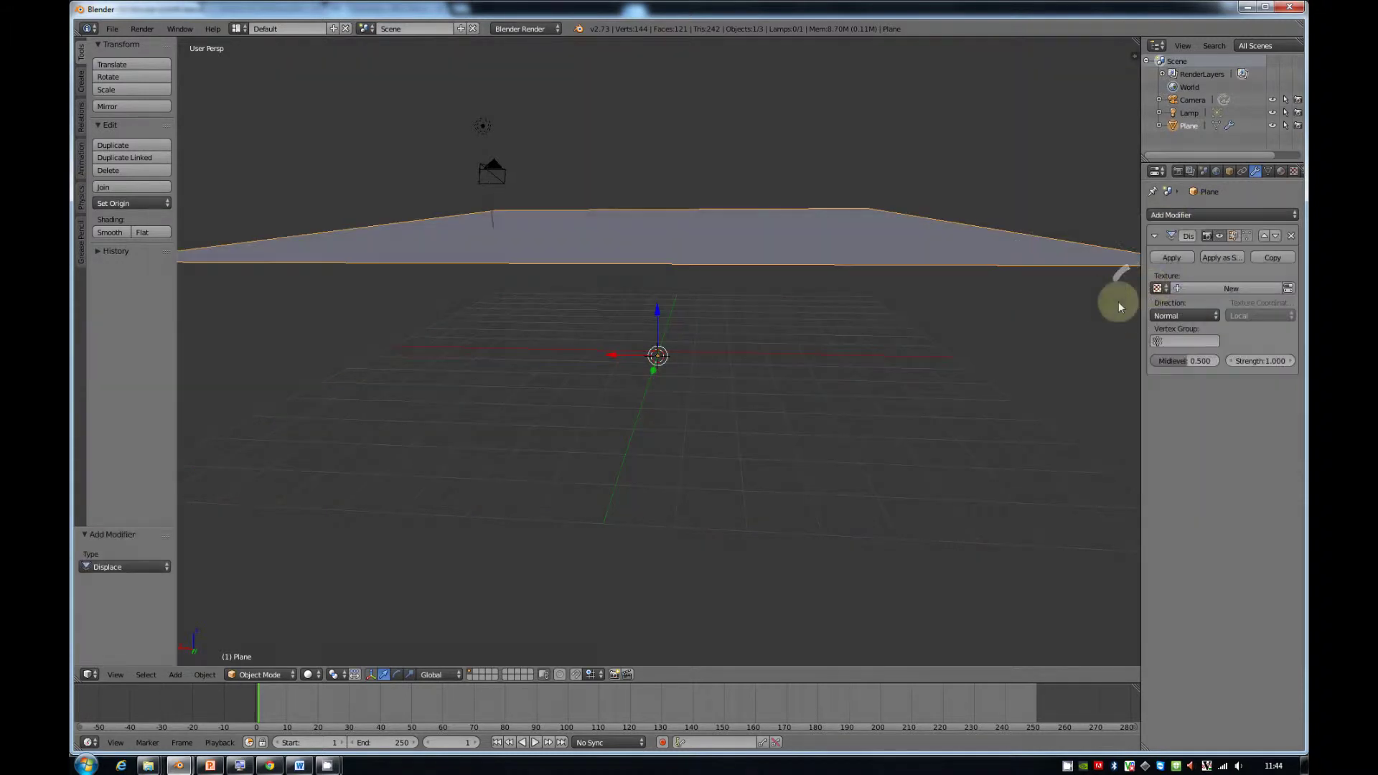
left_click_drag(1260, 365, 1257, 369)
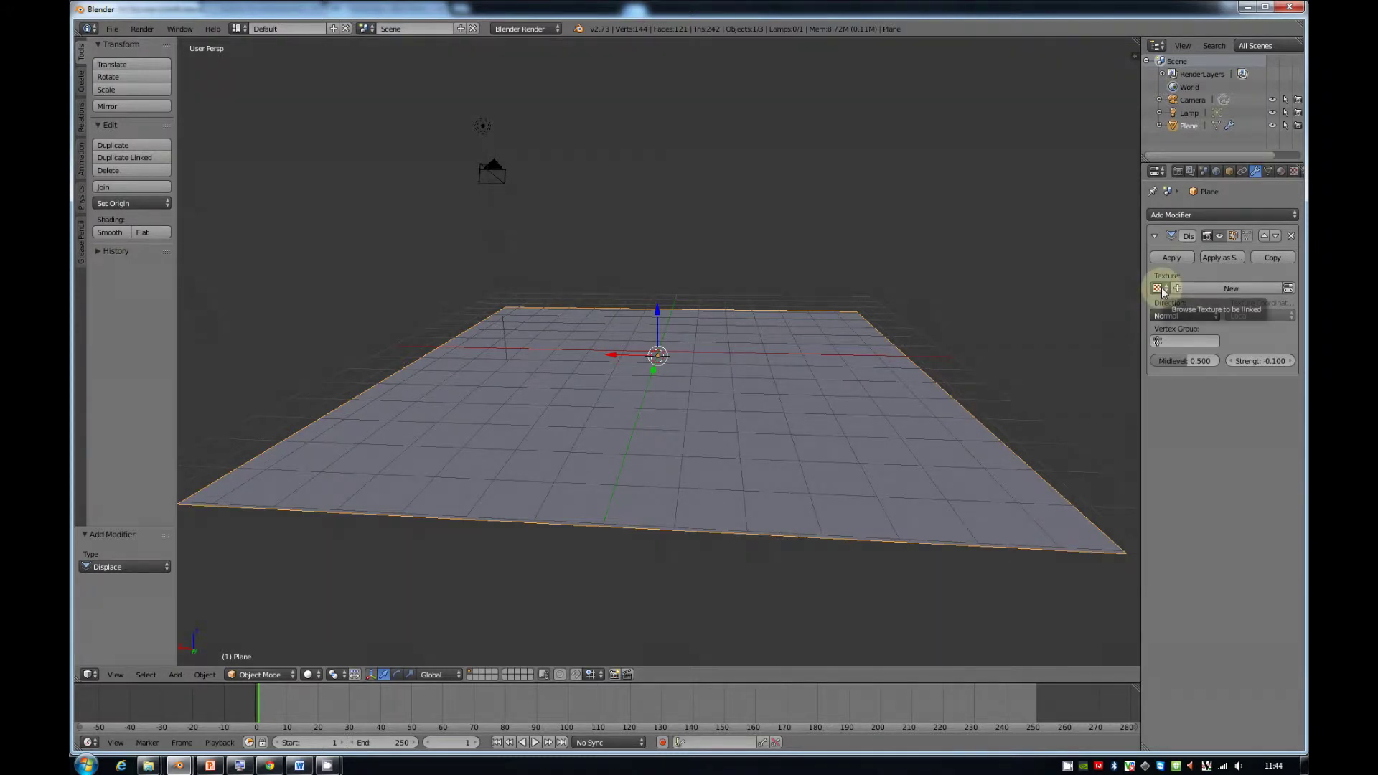
Create a new texture for the Displace modifier and set its type to Clouds.
left_click(1193, 288)
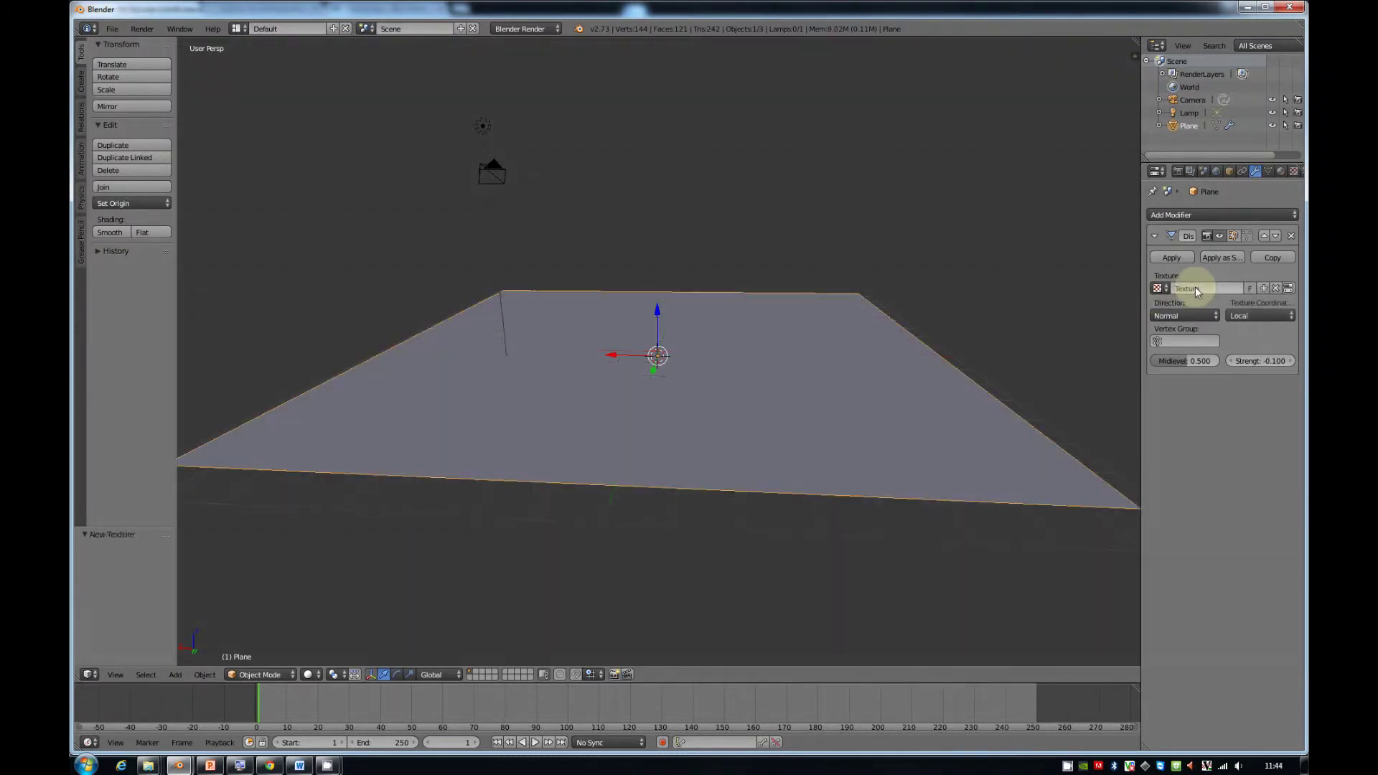
left_click(1295, 171)
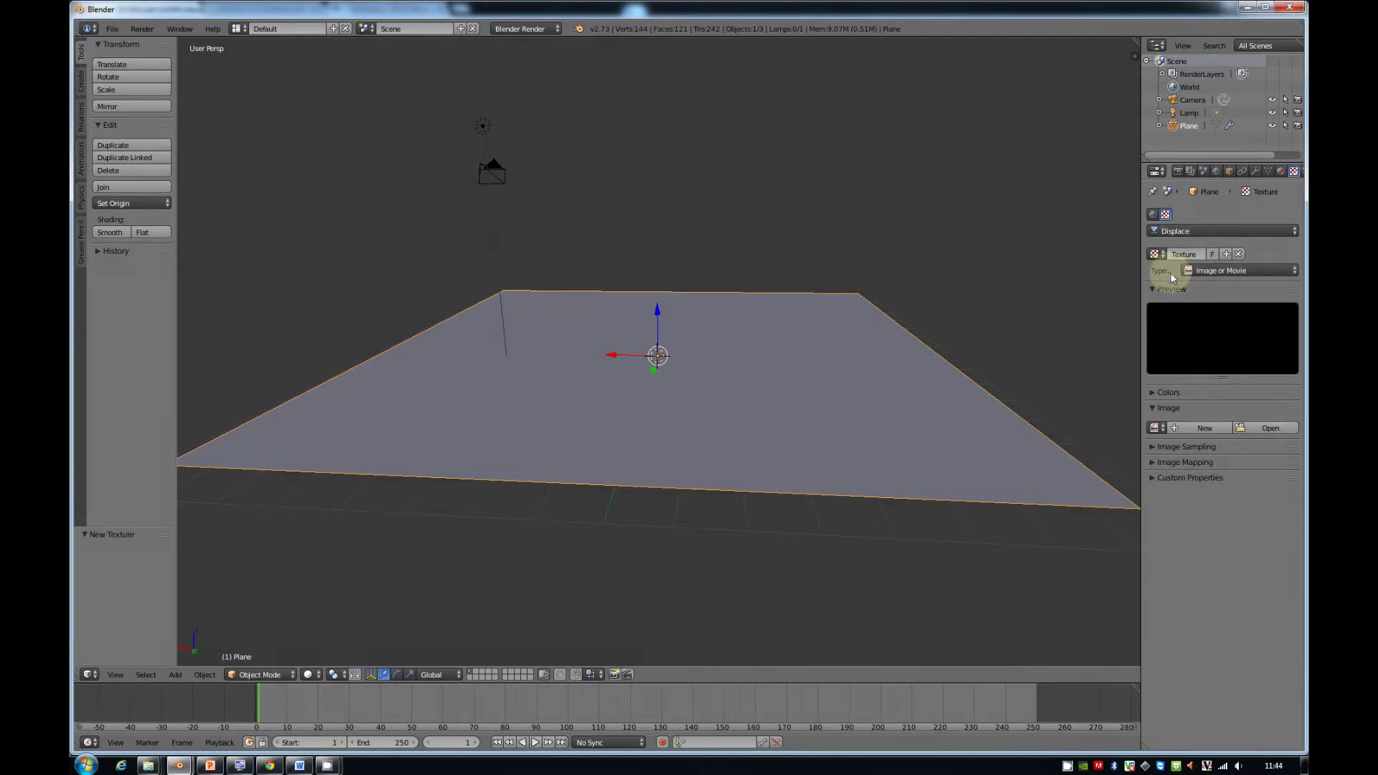
left_click(1220, 272)
left_click(1204, 319)
middle_click_drag(724, 364, 735, 413)
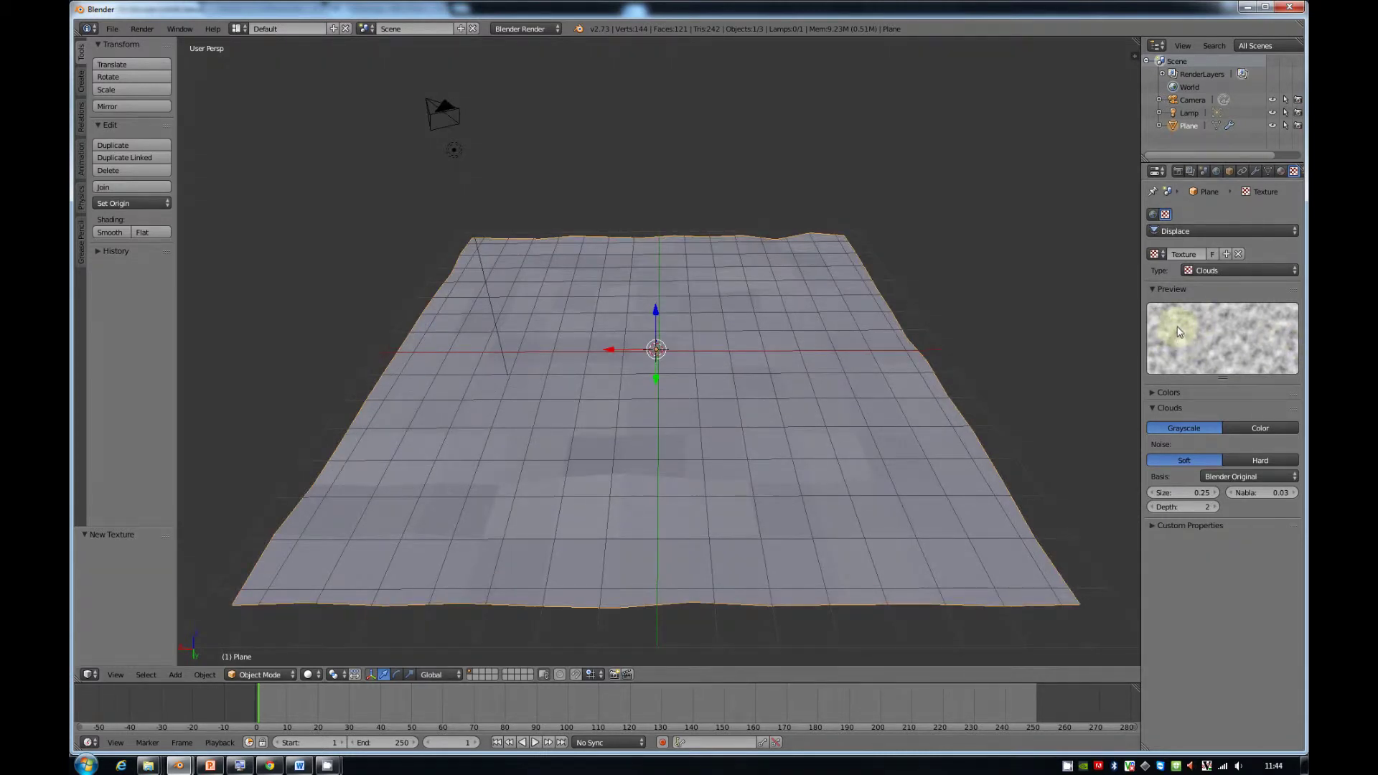
middle_click_drag(492, 369, 524, 376)
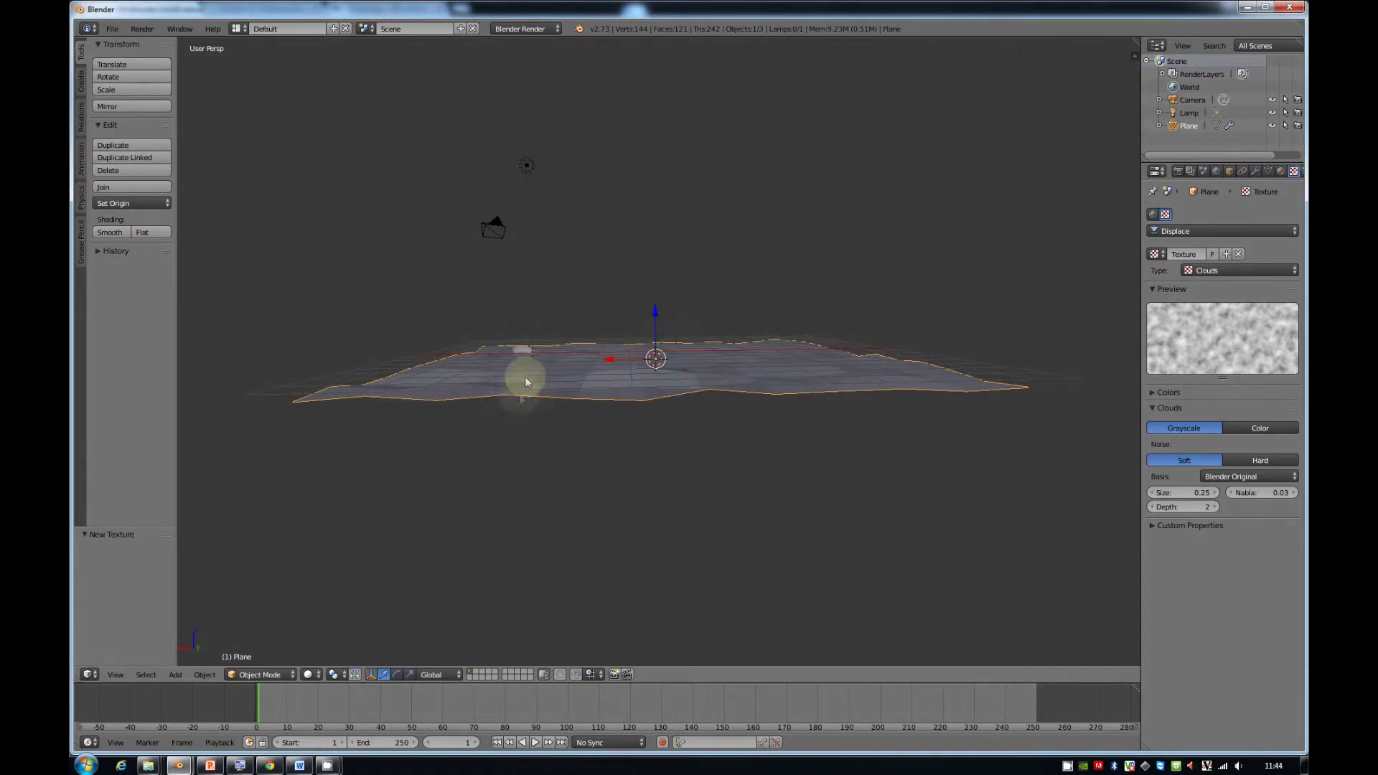
Set the Displace modifier's strength to 0.800 to make the terrain's relief more pronounced.
left_click(1254, 172)
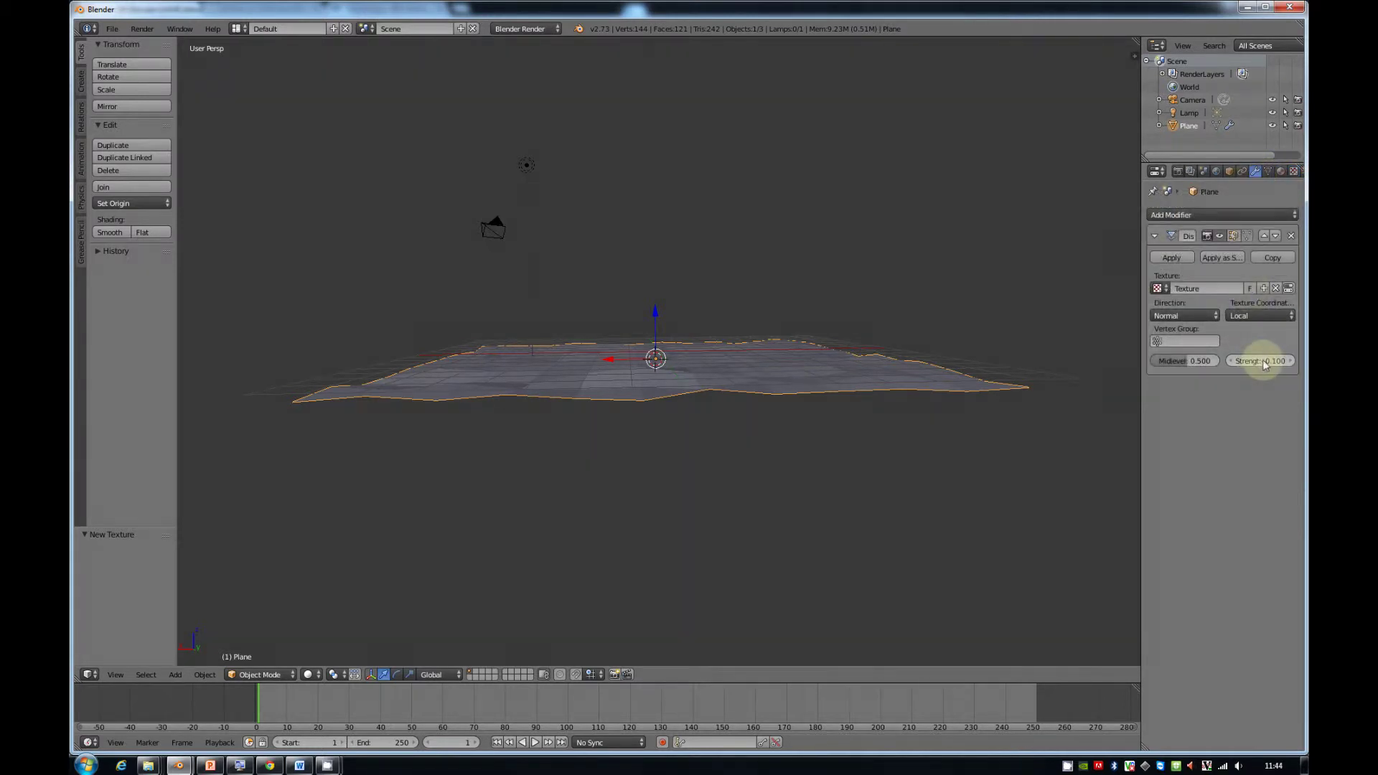
left_click_drag(1266, 365, 1274, 364)
middle_click_drag(930, 385, 980, 391)
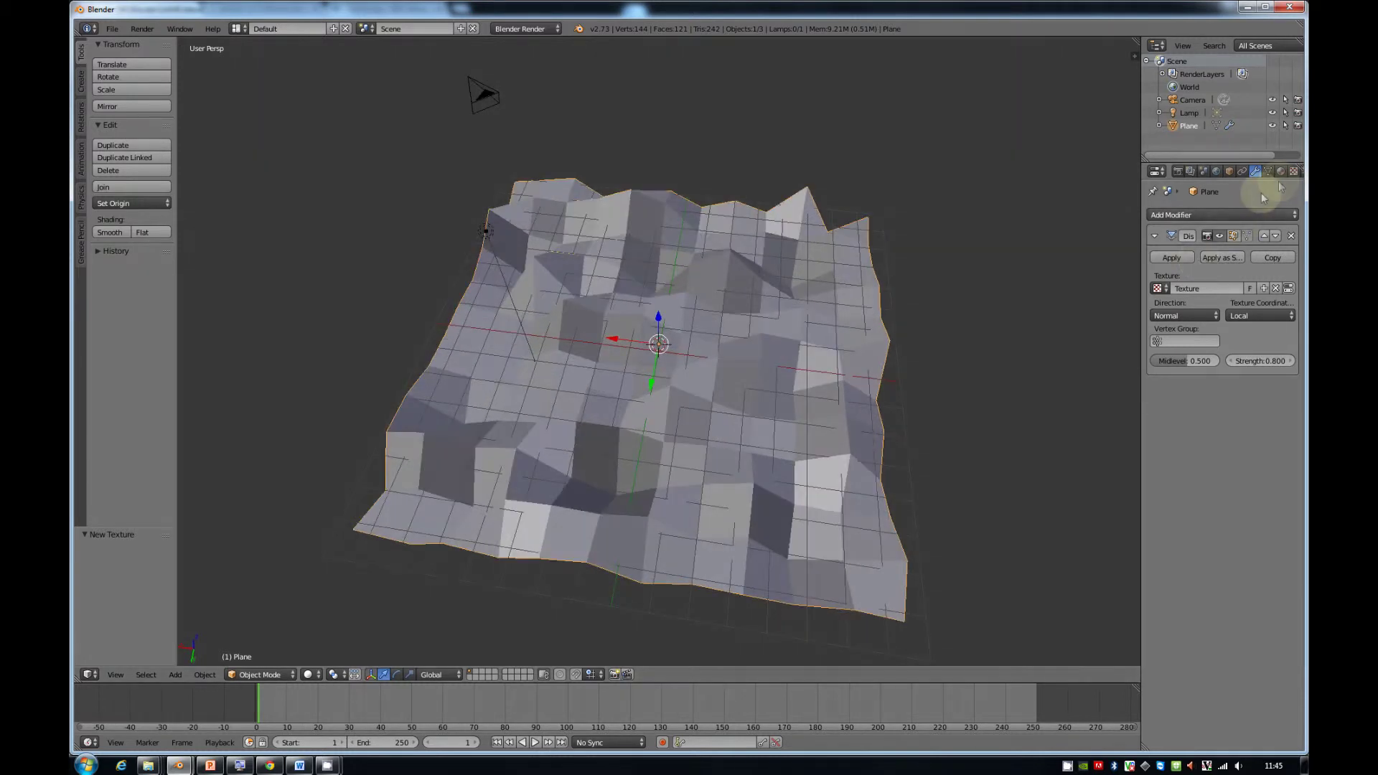
Change the displacement texture's type to Distorted Noise and set its size to 1.45.
left_click(1293, 171)
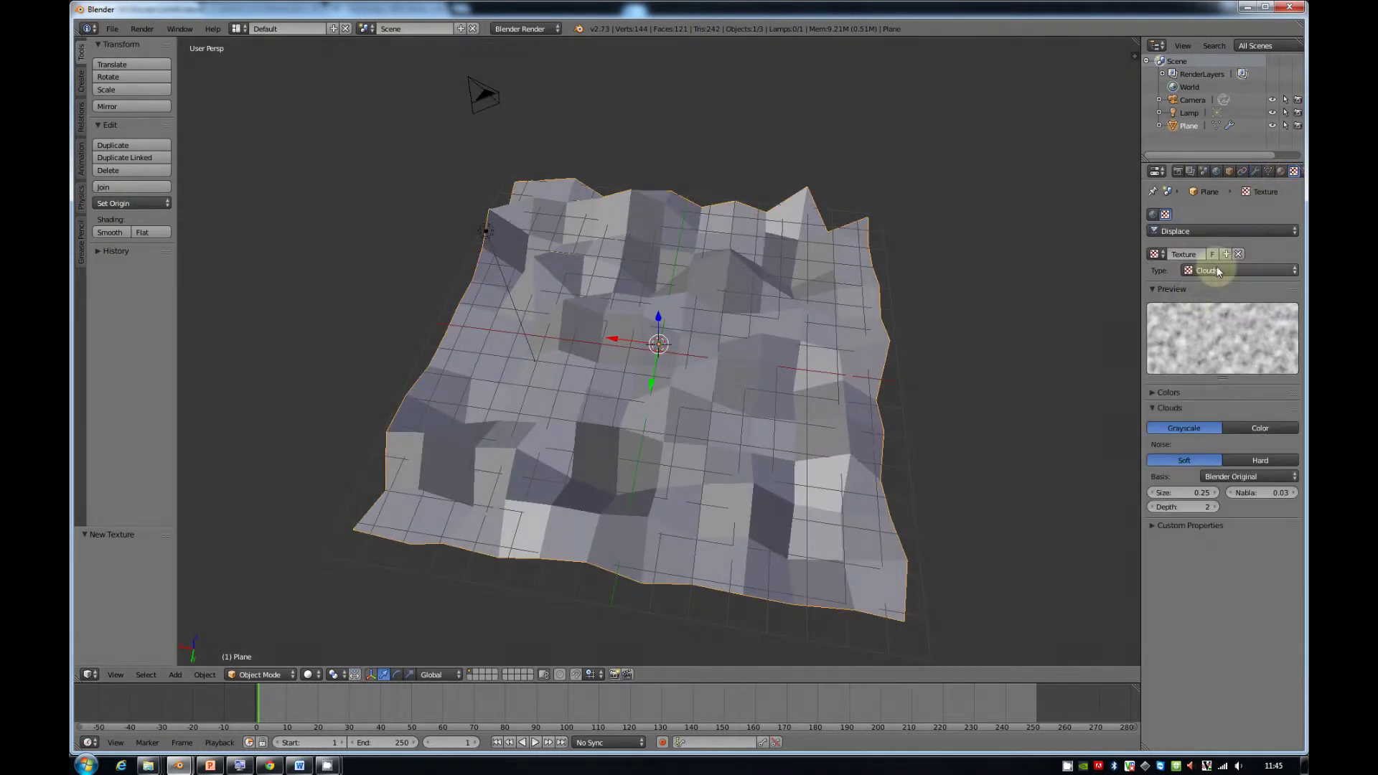
left_click(1217, 271)
left_click(1216, 327)
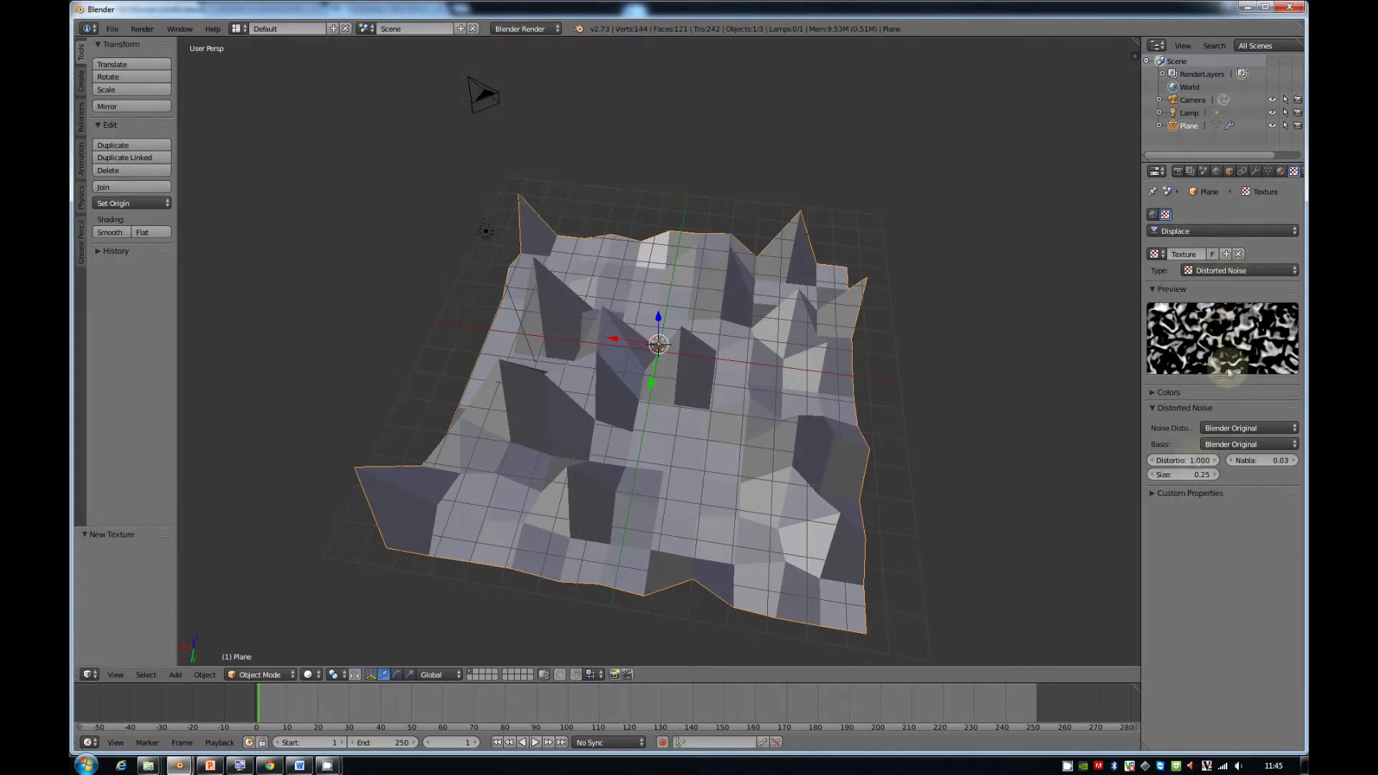
left_click_drag(1207, 478, 1214, 476)
middle_click_drag(902, 411, 960, 363)
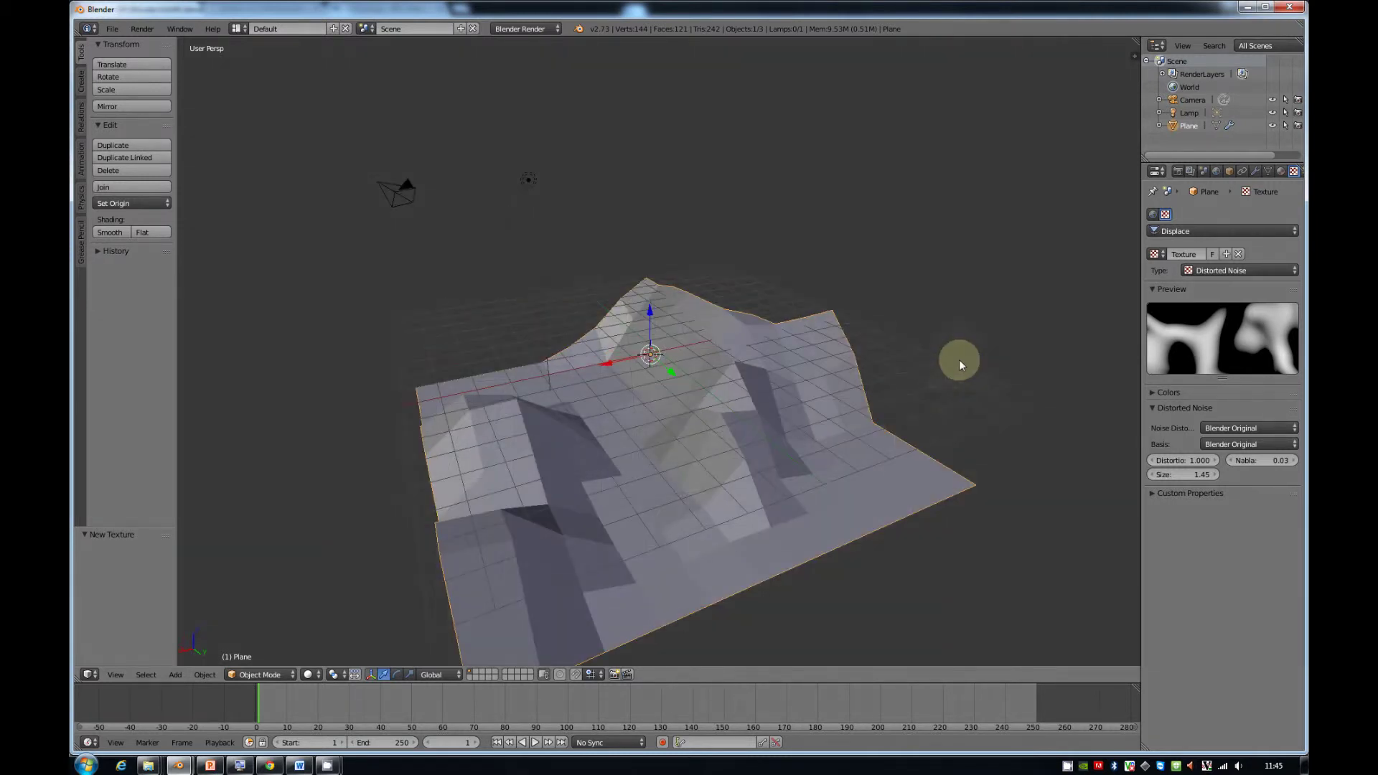
Apply smooth shading to the displaced terrain.
left_click(109, 233)
middle_click_drag(407, 403, 624, 376)
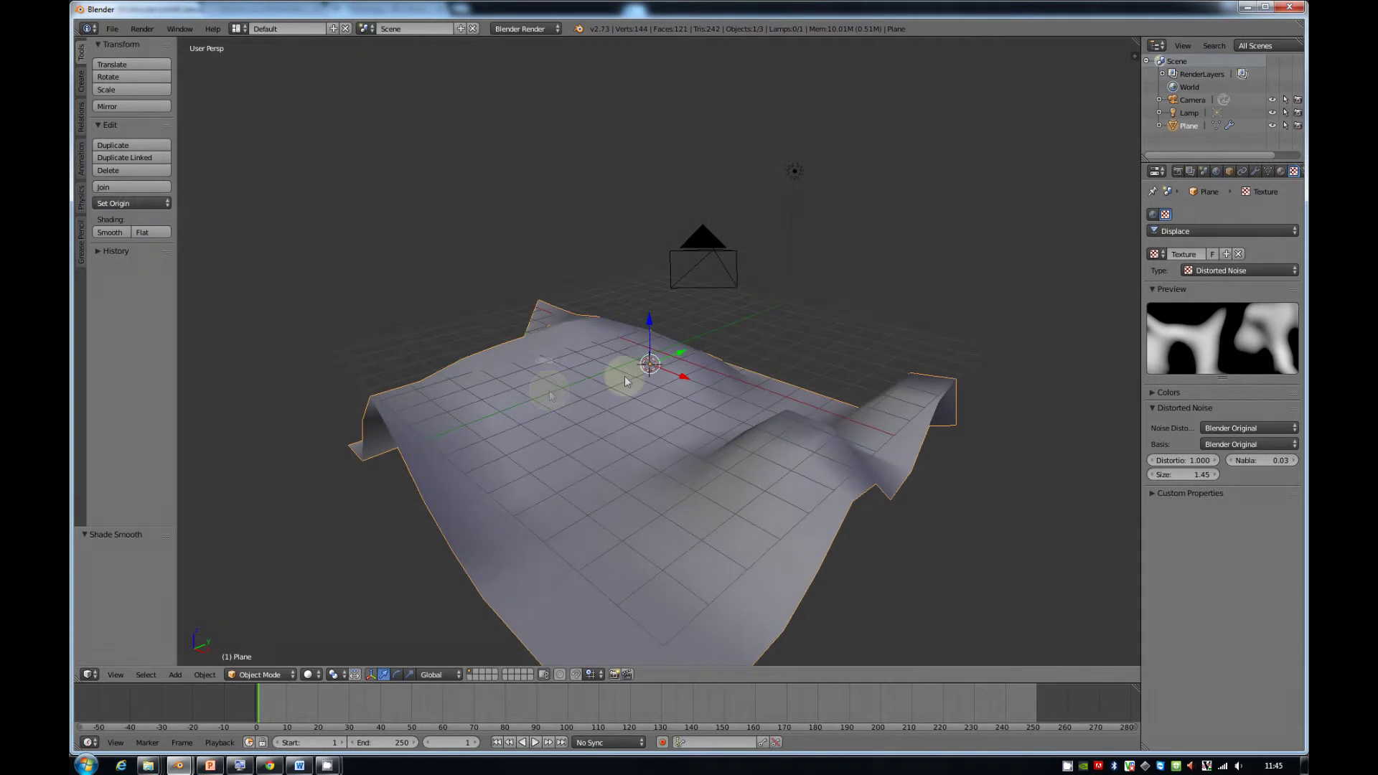
Add a Subdivision Surface modifier to the terrain, and apply both it and the Displace modifier.
left_click(1255, 172)
left_click(1212, 217)
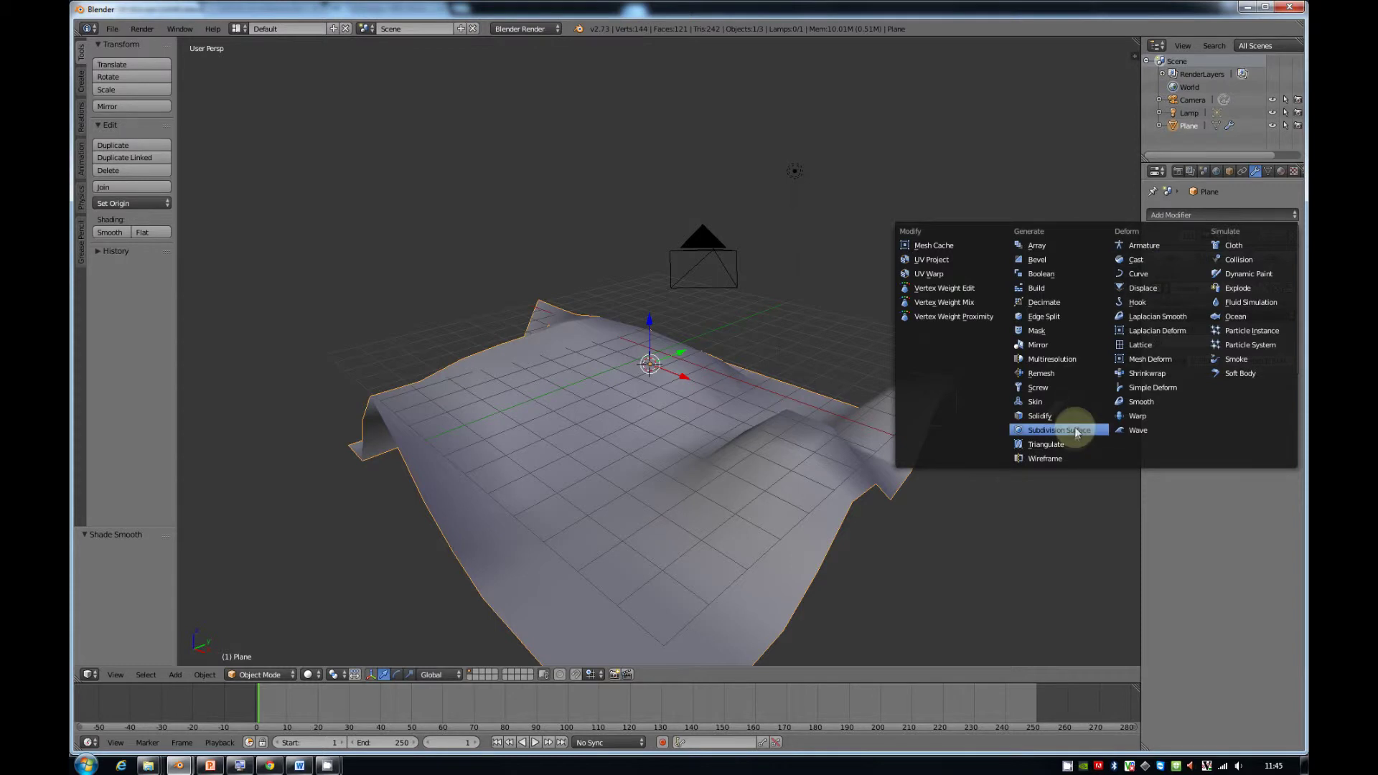
left_click(1076, 431)
middle_click_drag(661, 400, 1162, 320)
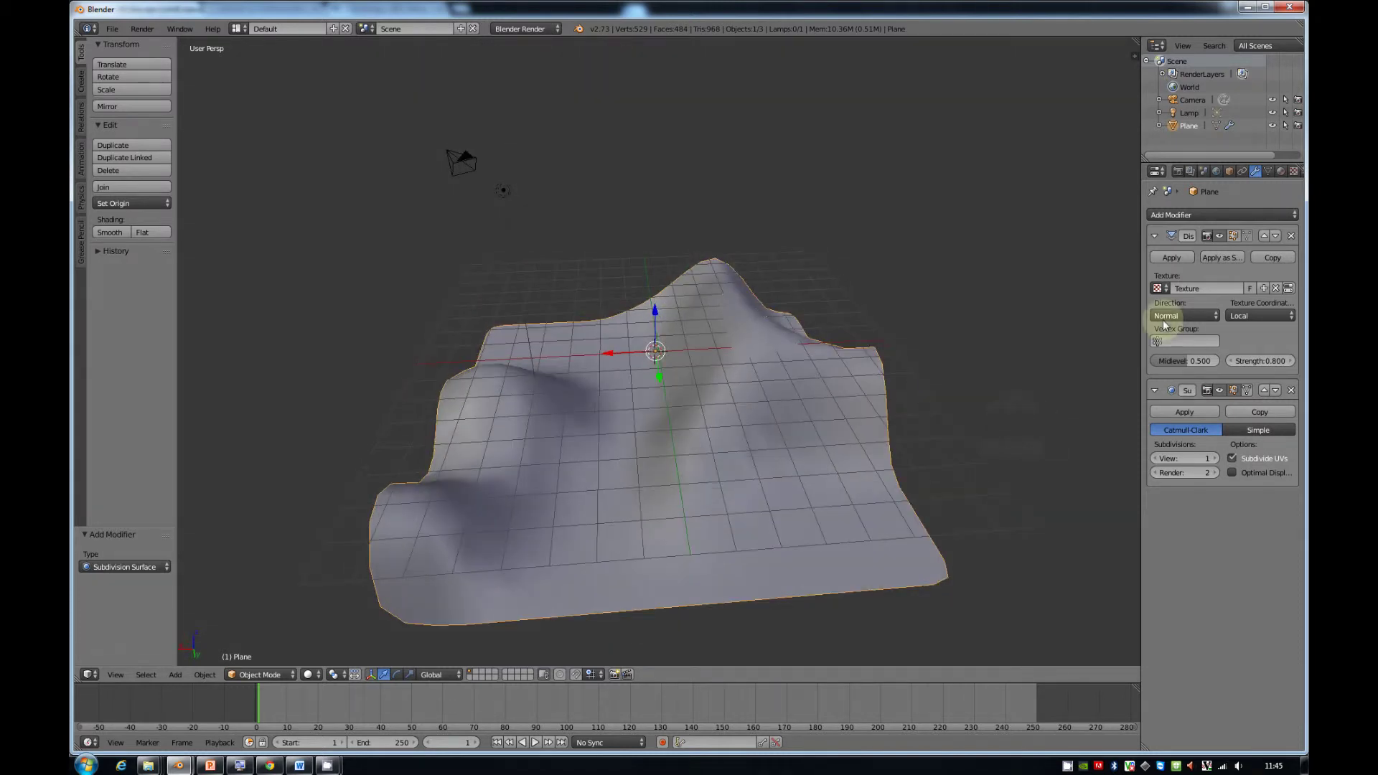
left_click(1174, 261)
left_click(1177, 262)
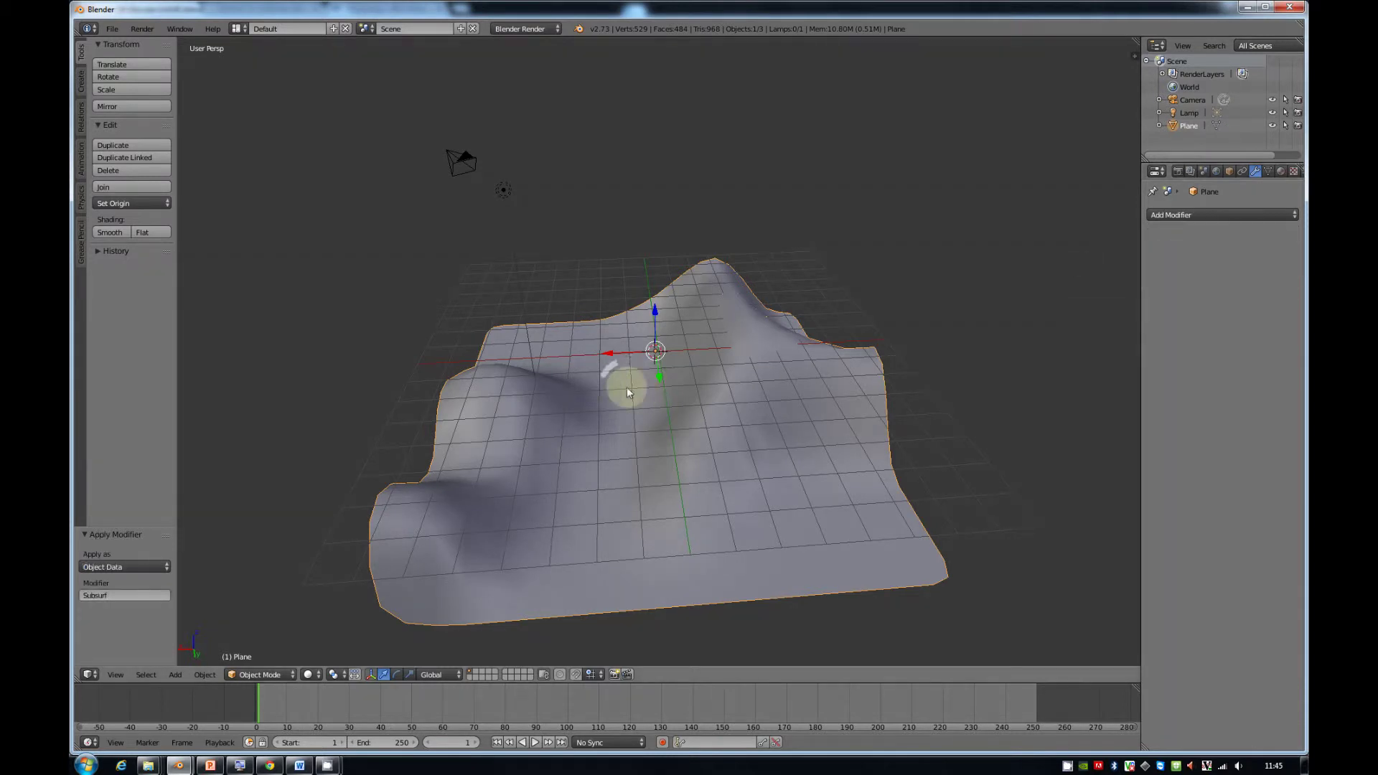
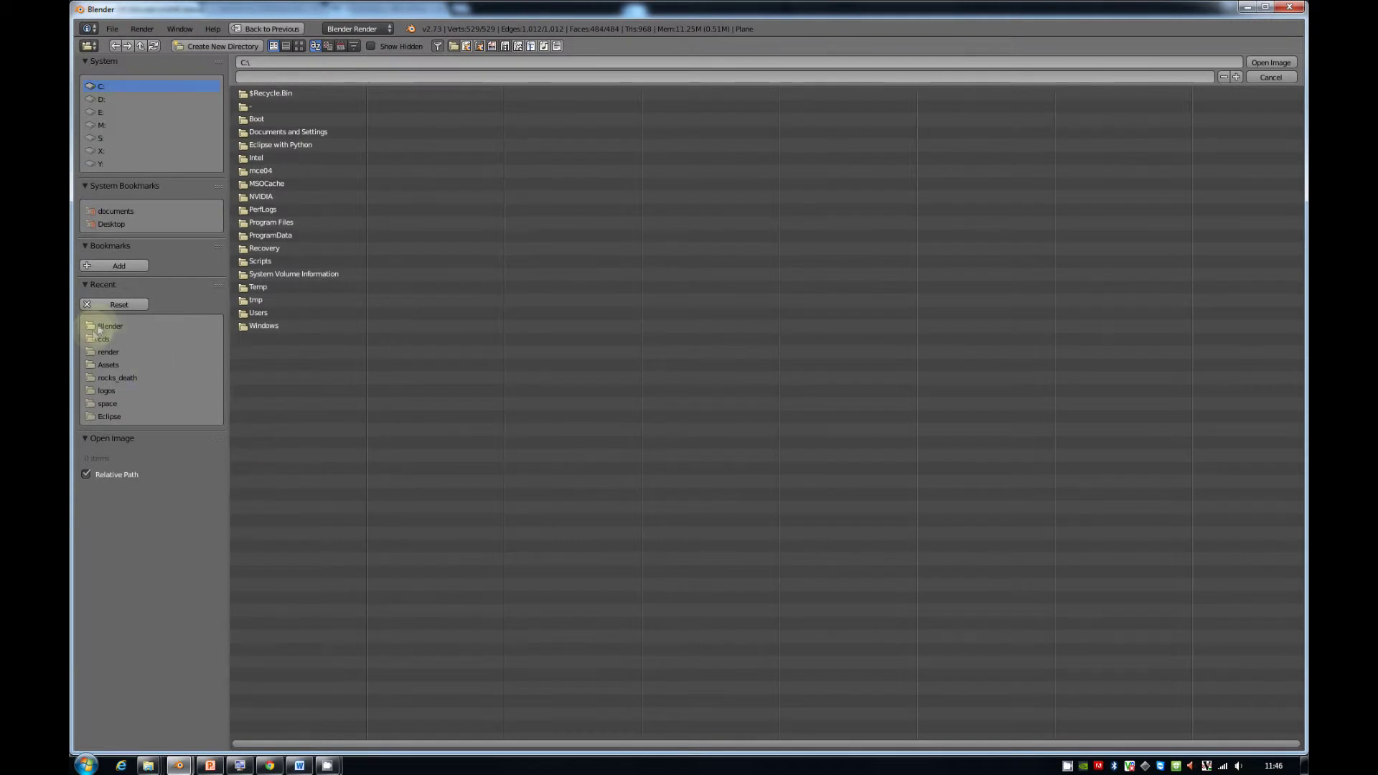
Open the image "grass tileable.jpg" from the Blender folder in the UV editor.
left_click(111, 328)
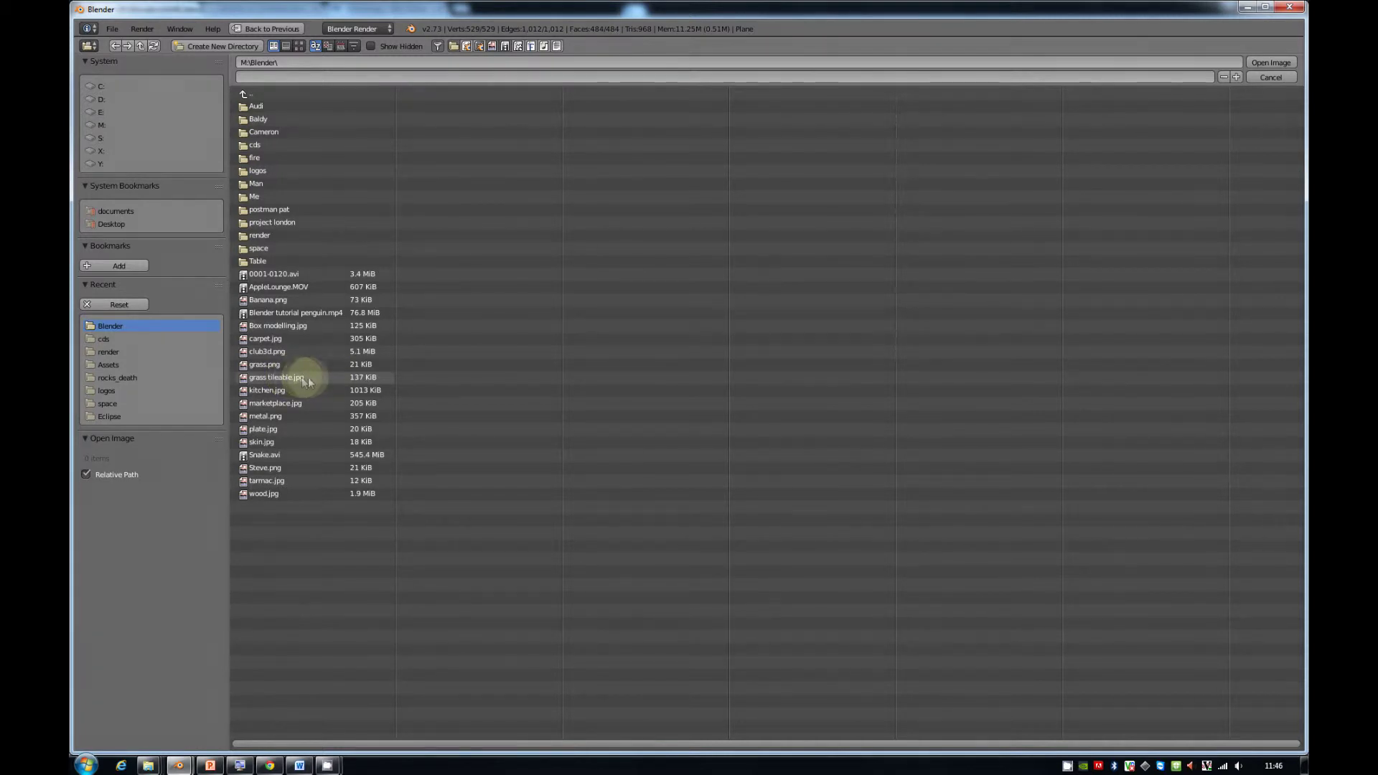
double_click(283, 378)
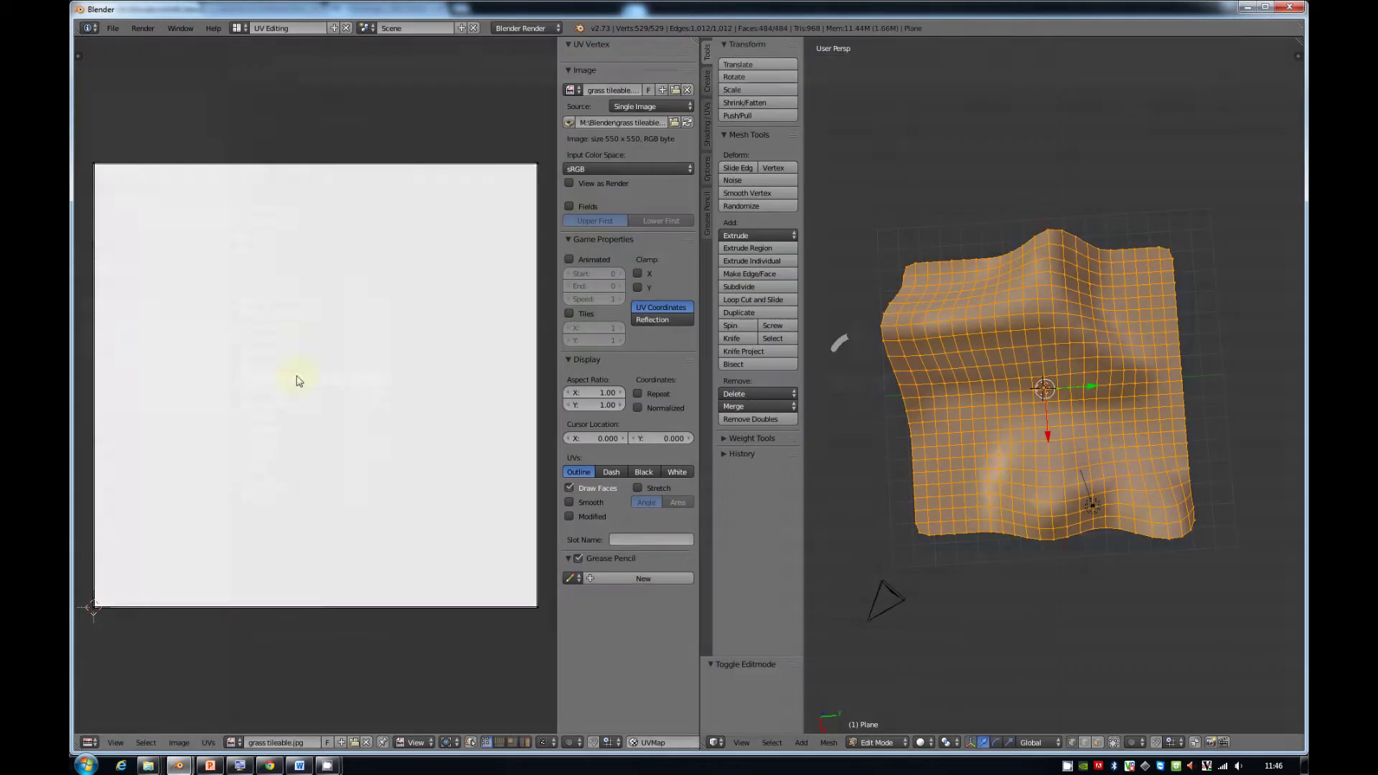
scroll(310, 423, "down", 1)
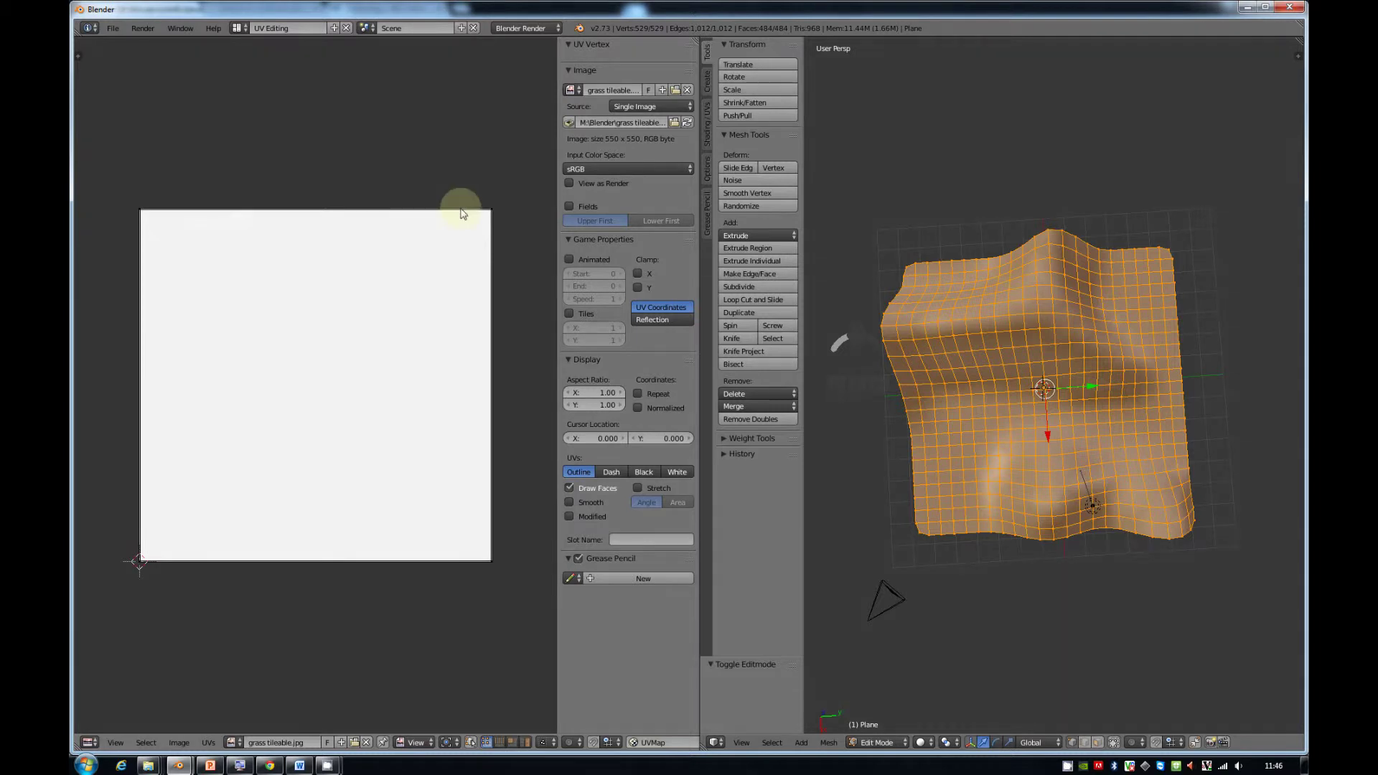
Switch the 3D view to textured shading and unwrap the whole terrain mesh onto the grass image.
left_click(925, 743)
left_click(944, 685)
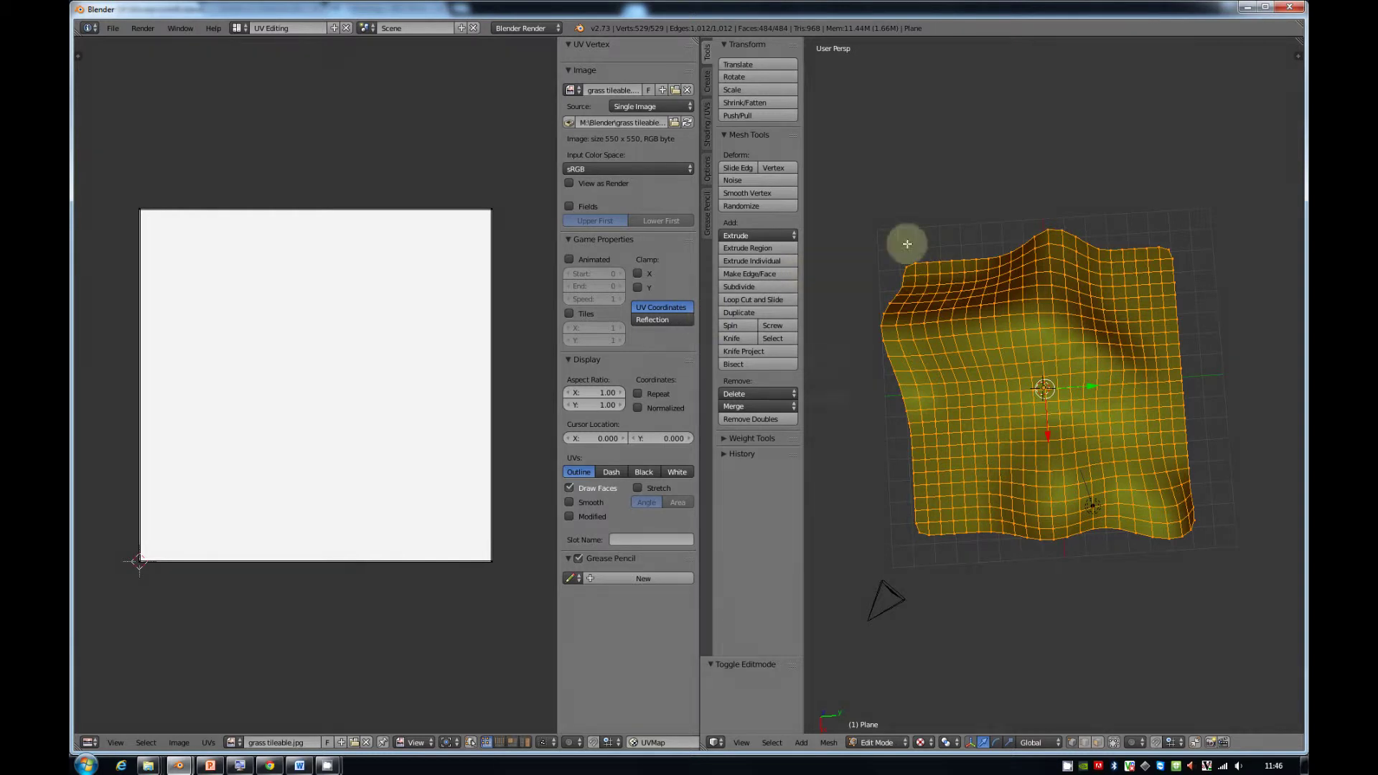
key("u")
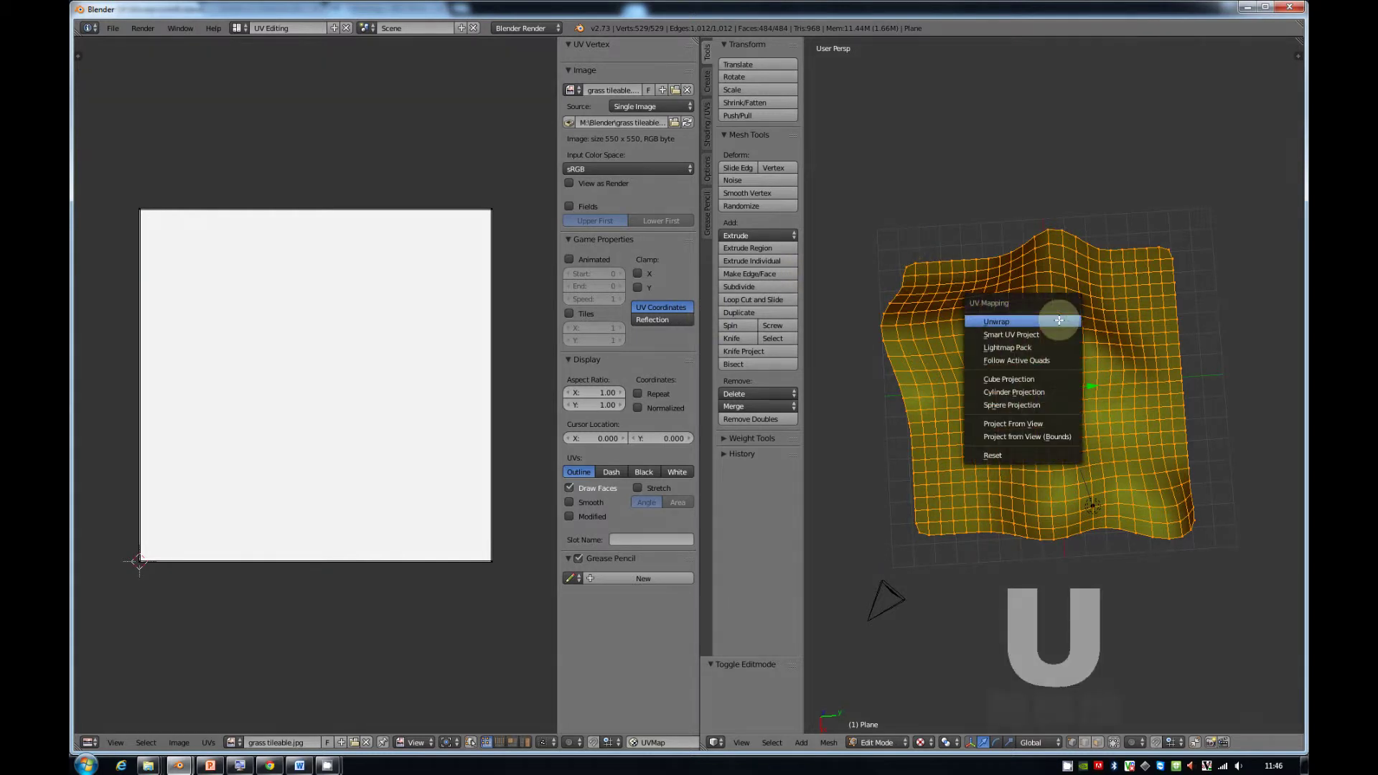
left_click(1047, 317)
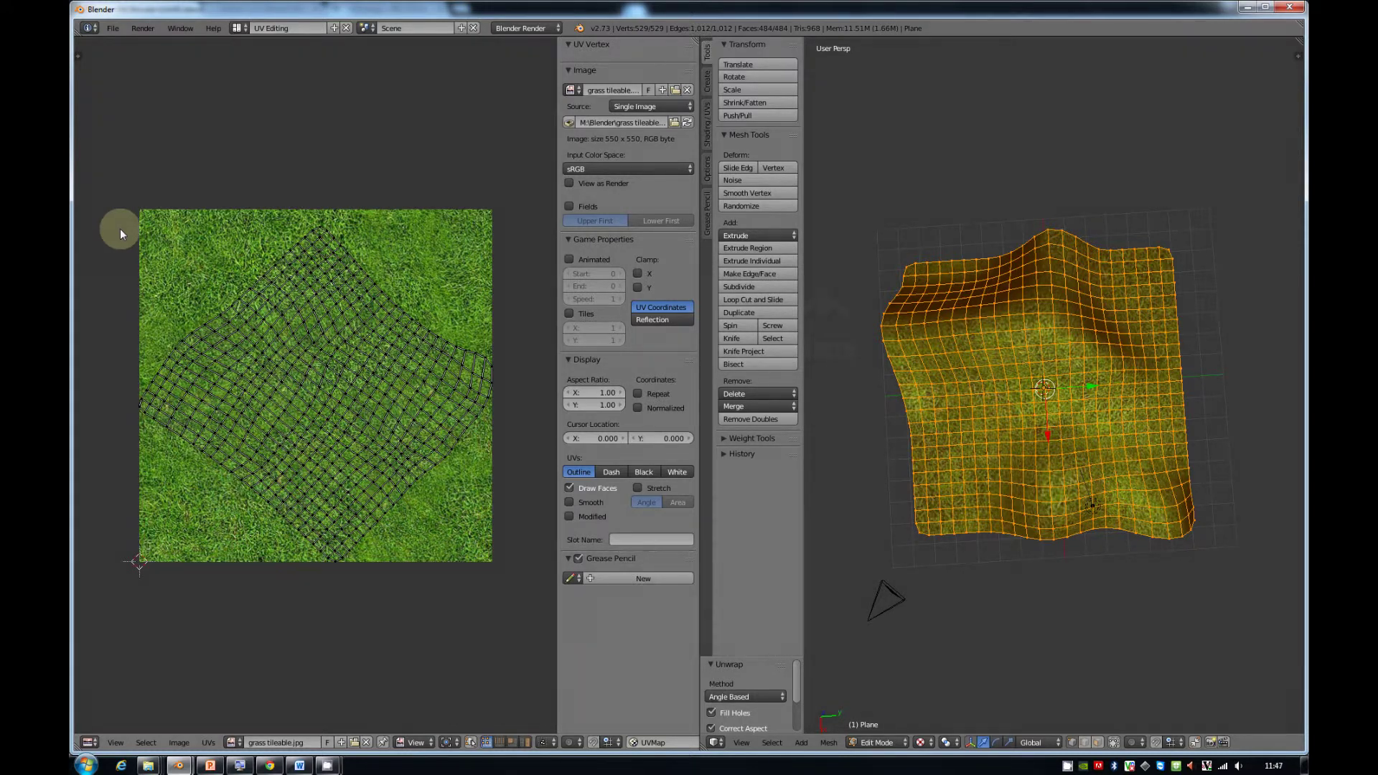
scroll(235, 304, "up", 2)
scroll(246, 311, "down", 1)
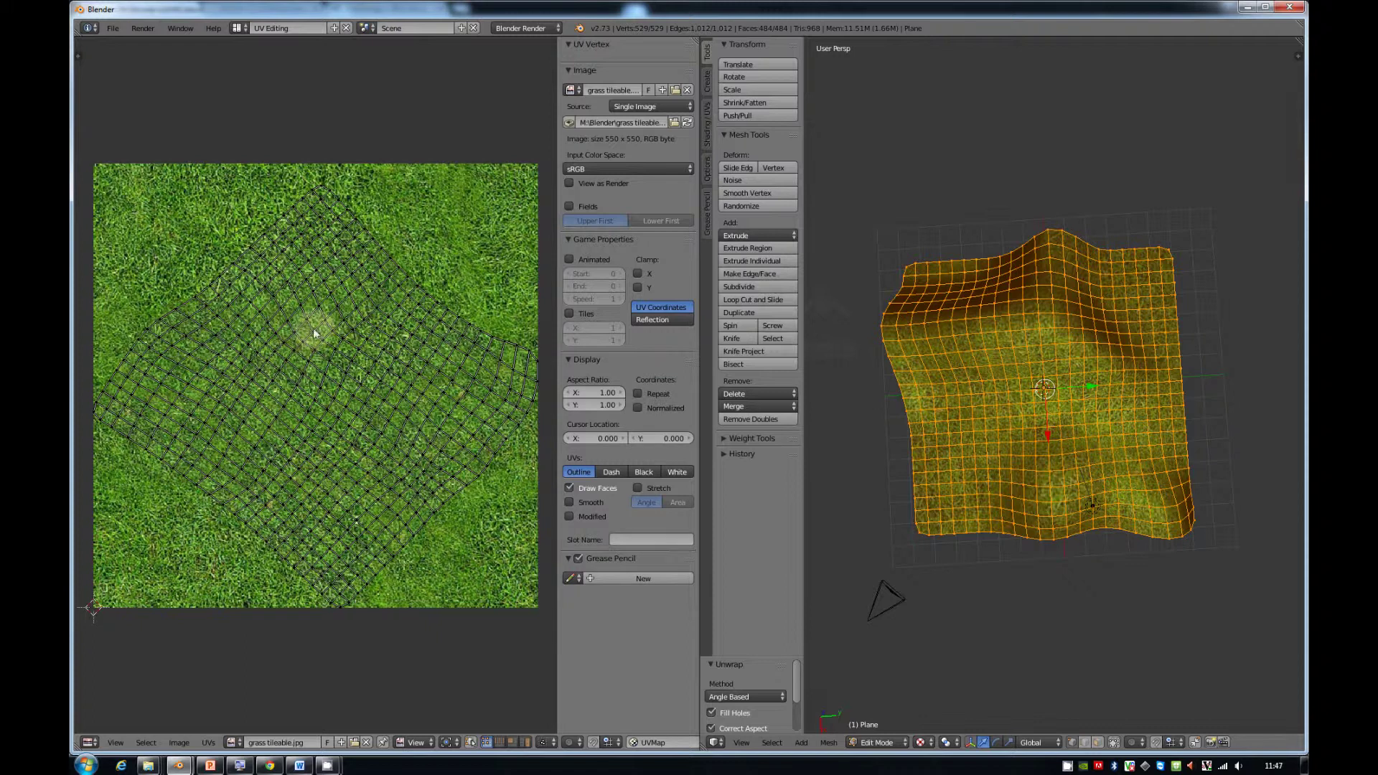
scroll(390, 390, "down", 3)
middle_click_drag(1122, 432, 1111, 331)
key("Tab")
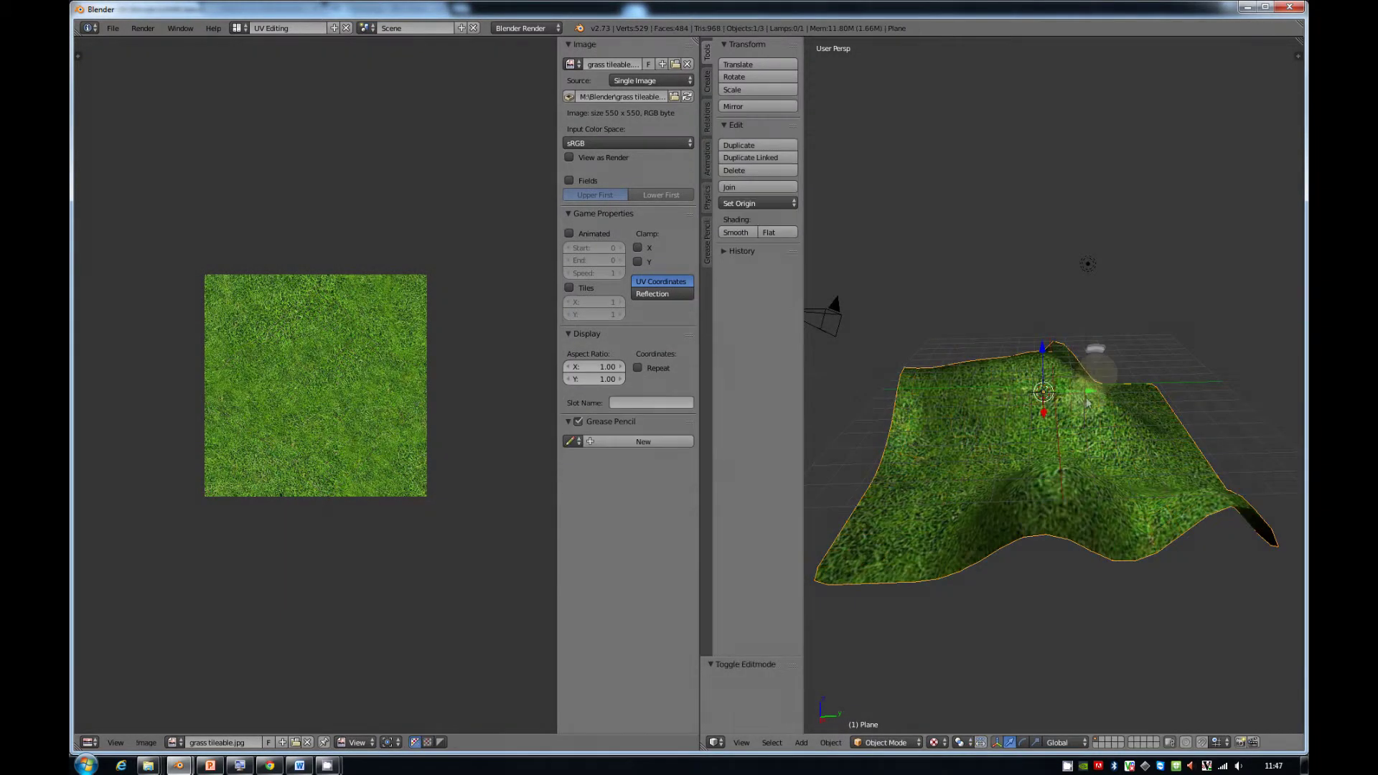
Return to the Default screen layout and bring the whole terrain into view.
left_click(237, 28)
left_click(251, 87)
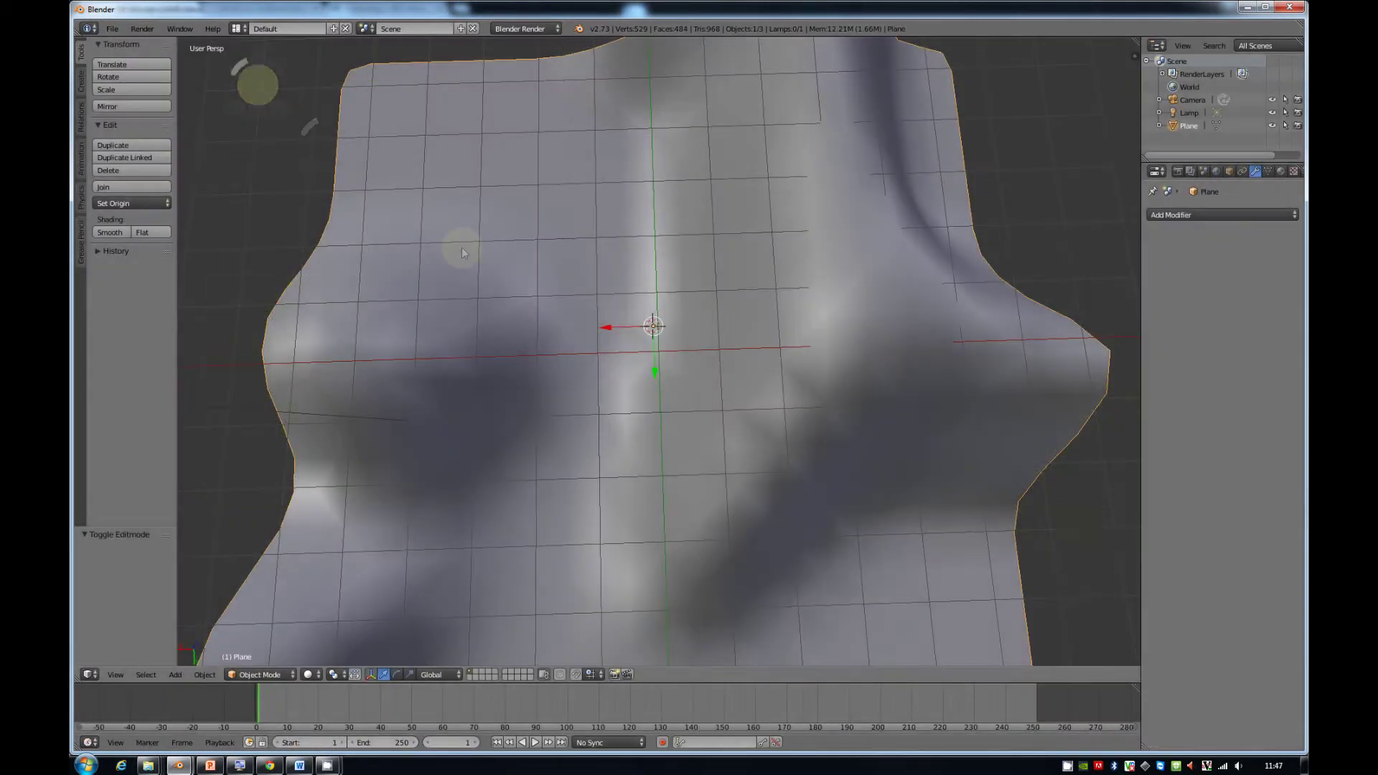
scroll(492, 270, "down", 4)
middle_click_drag(661, 427, 564, 474)
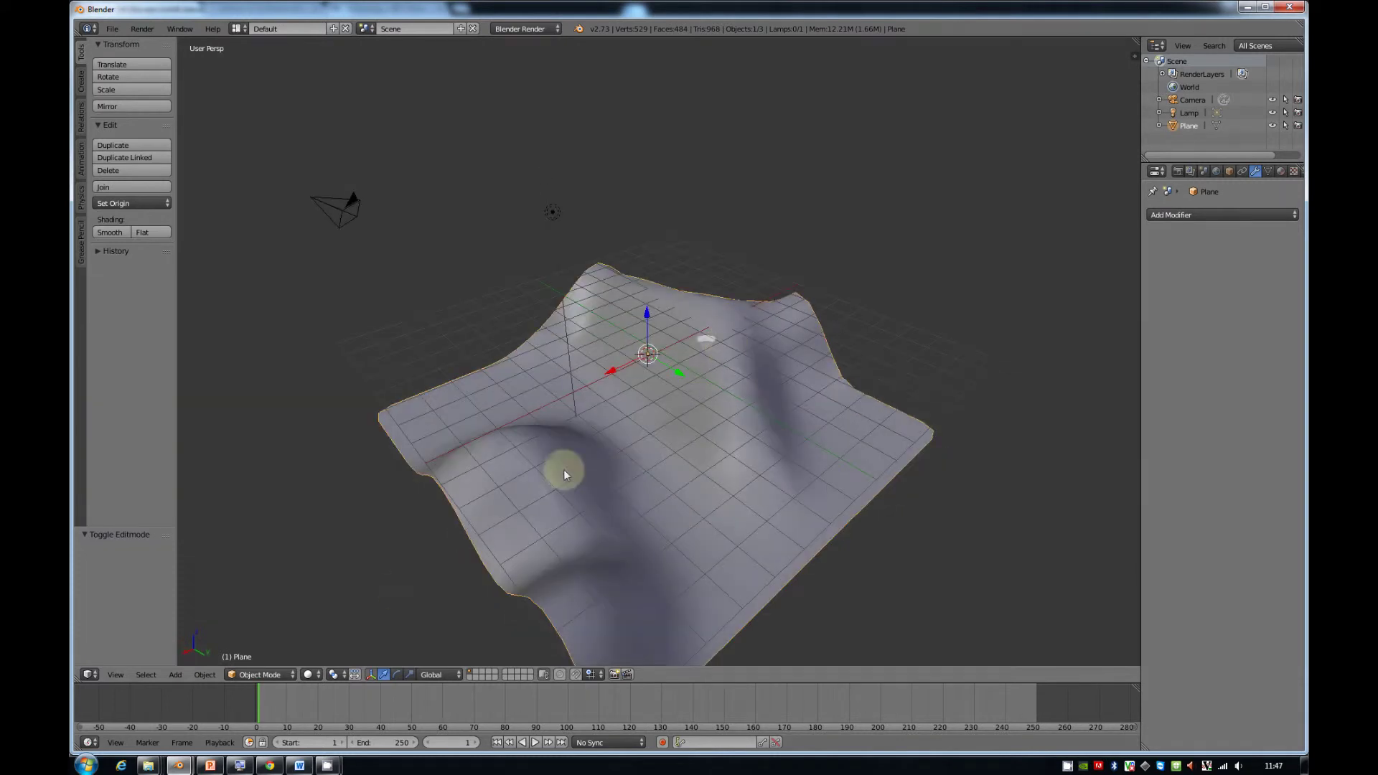
Switch the viewport shading to Texture and look over the grass on the terrain.
left_click(309, 675)
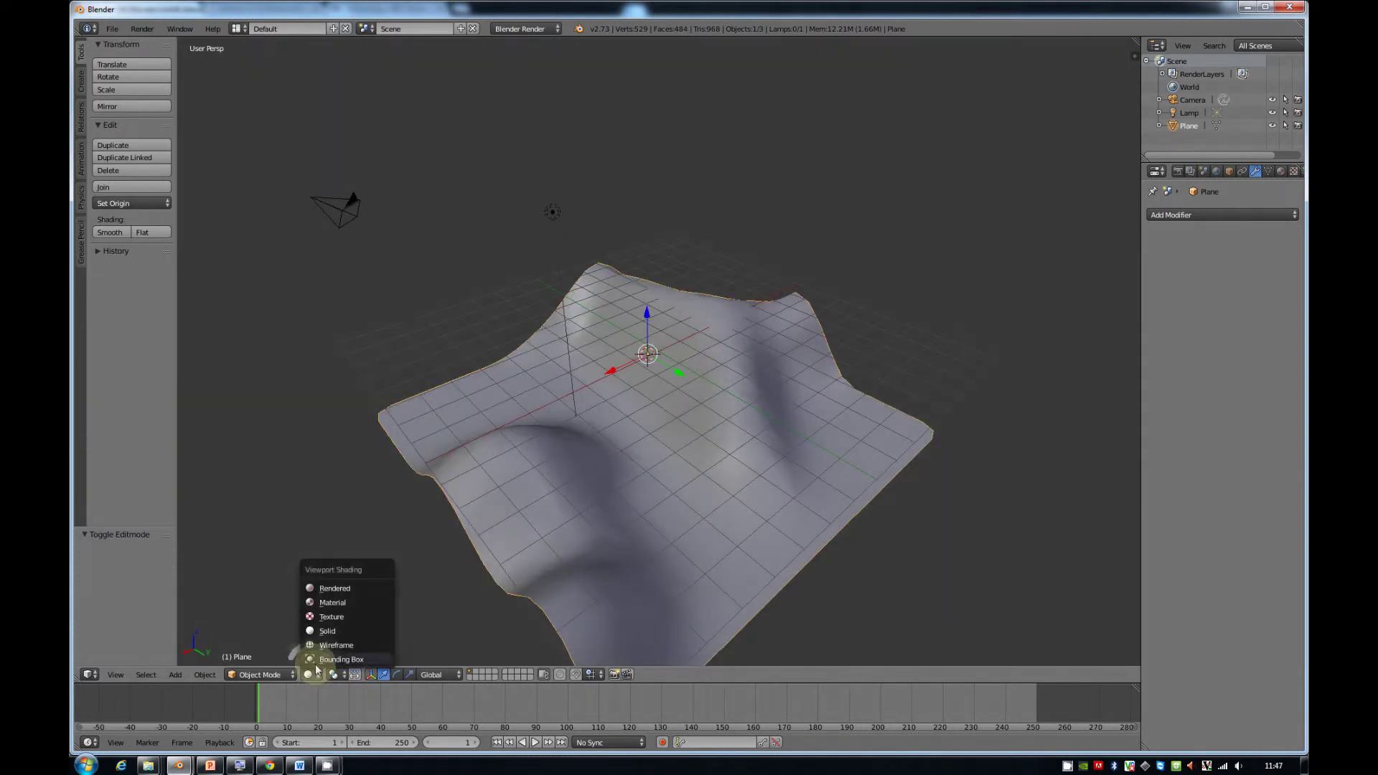
left_click(327, 617)
scroll(620, 453, "up", 3)
middle_click_drag(620, 453, 555, 486)
scroll(554, 487, "down", 5)
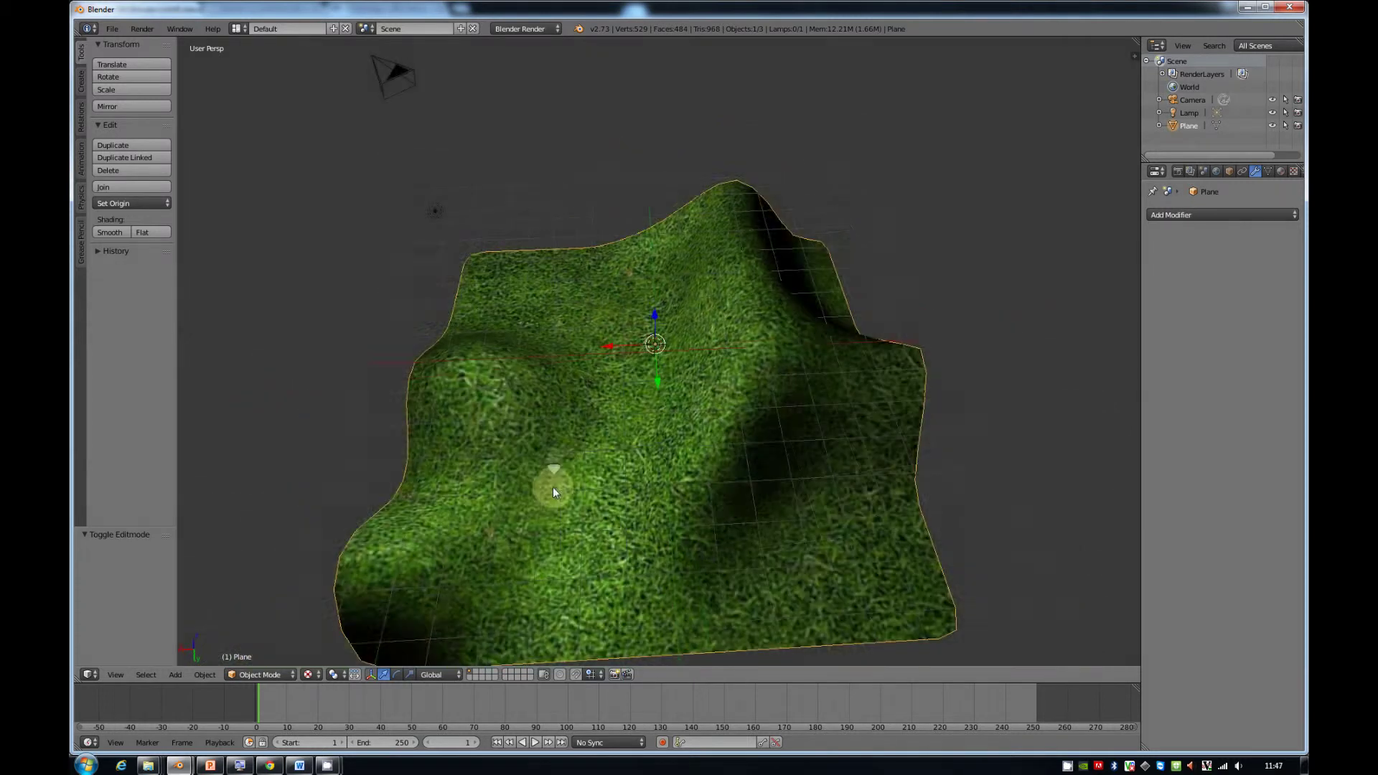
Change the viewport shading to Material and view the terrain from another side.
left_click(309, 674)
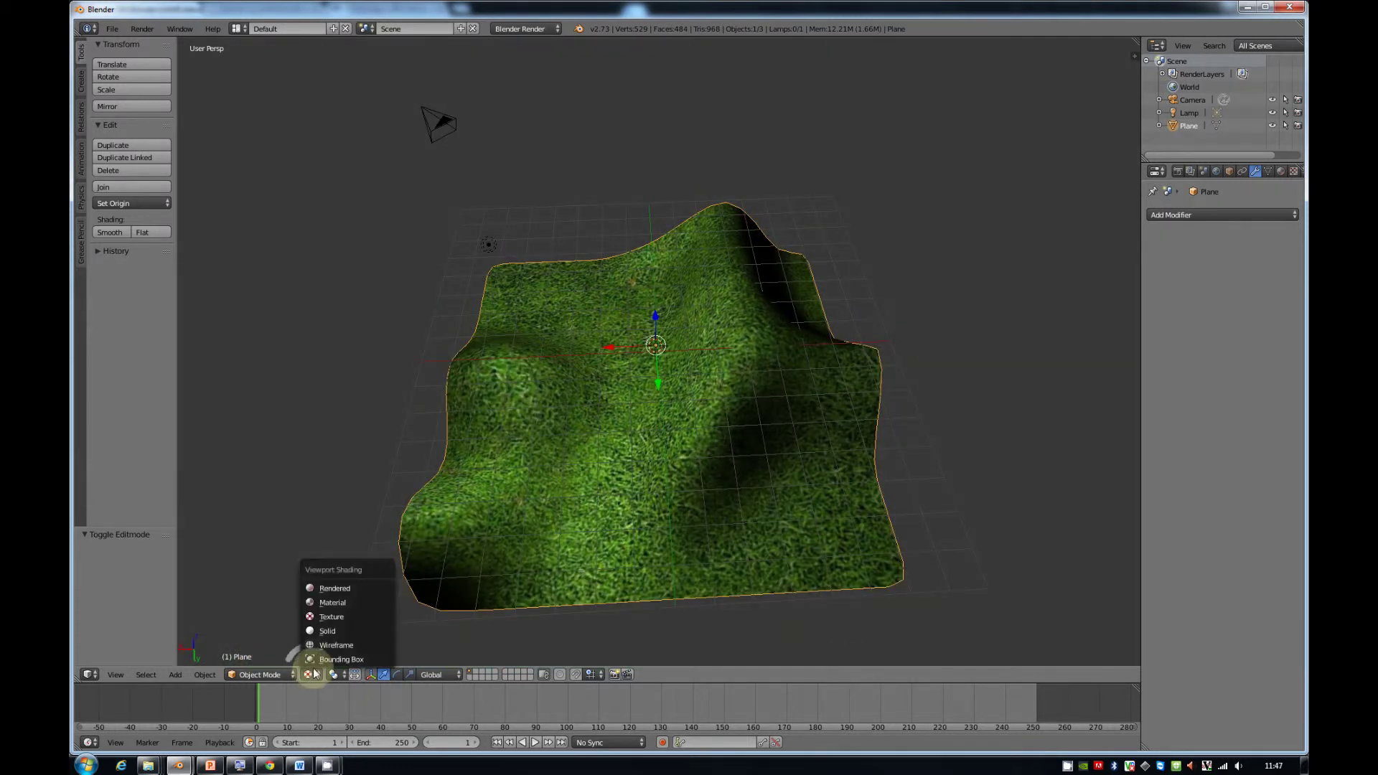
left_click(331, 603)
middle_click_drag(703, 363, 440, 330)
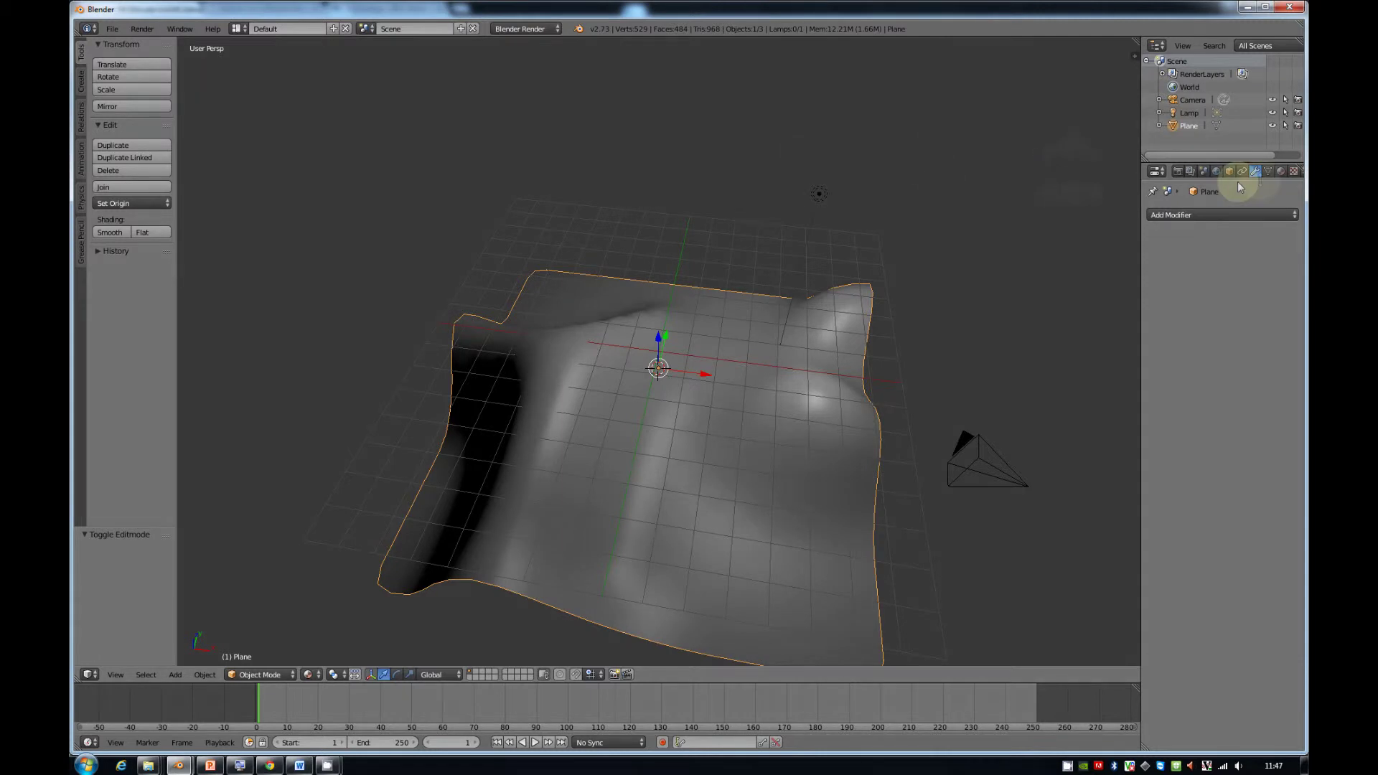
Add a new material to the terrain, give it a bright green diffuse colour and name it Grass.
left_click(1282, 173)
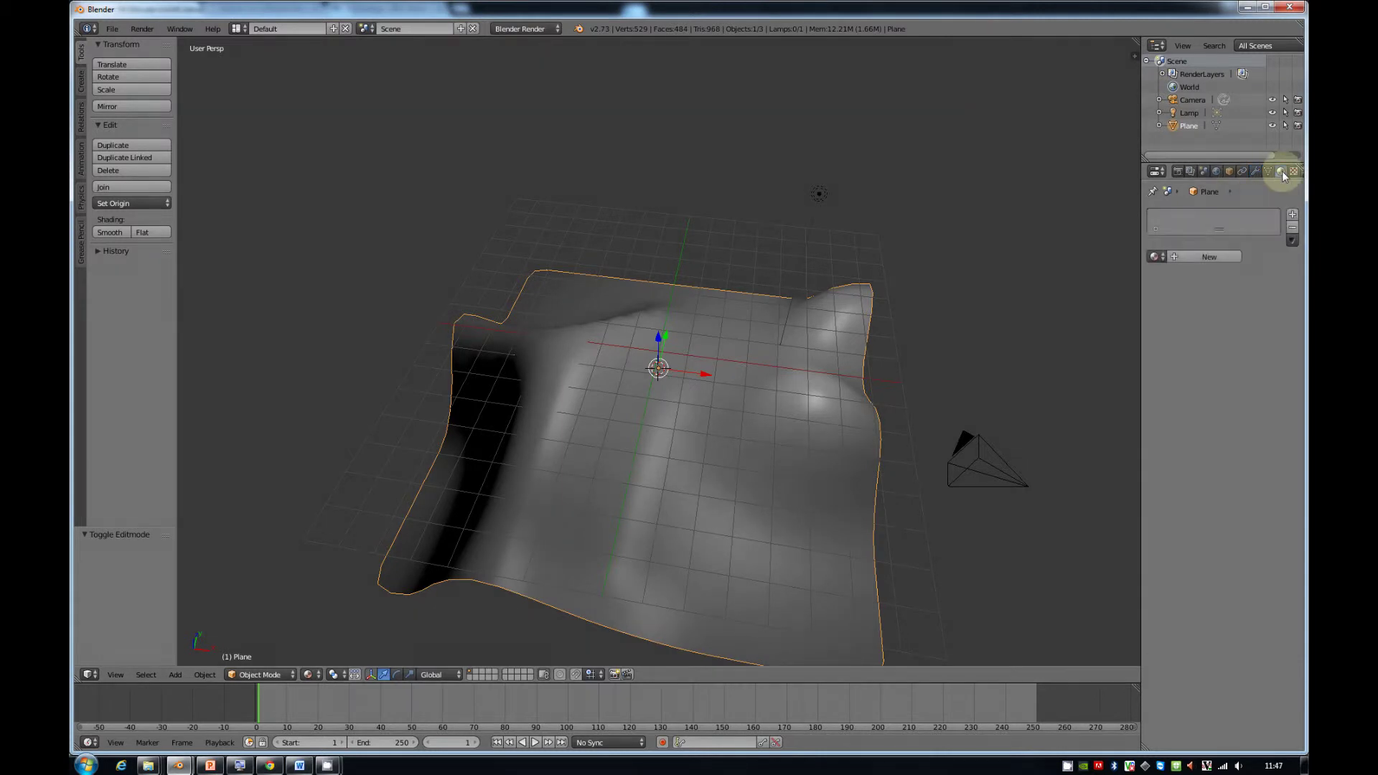
left_click(1208, 256)
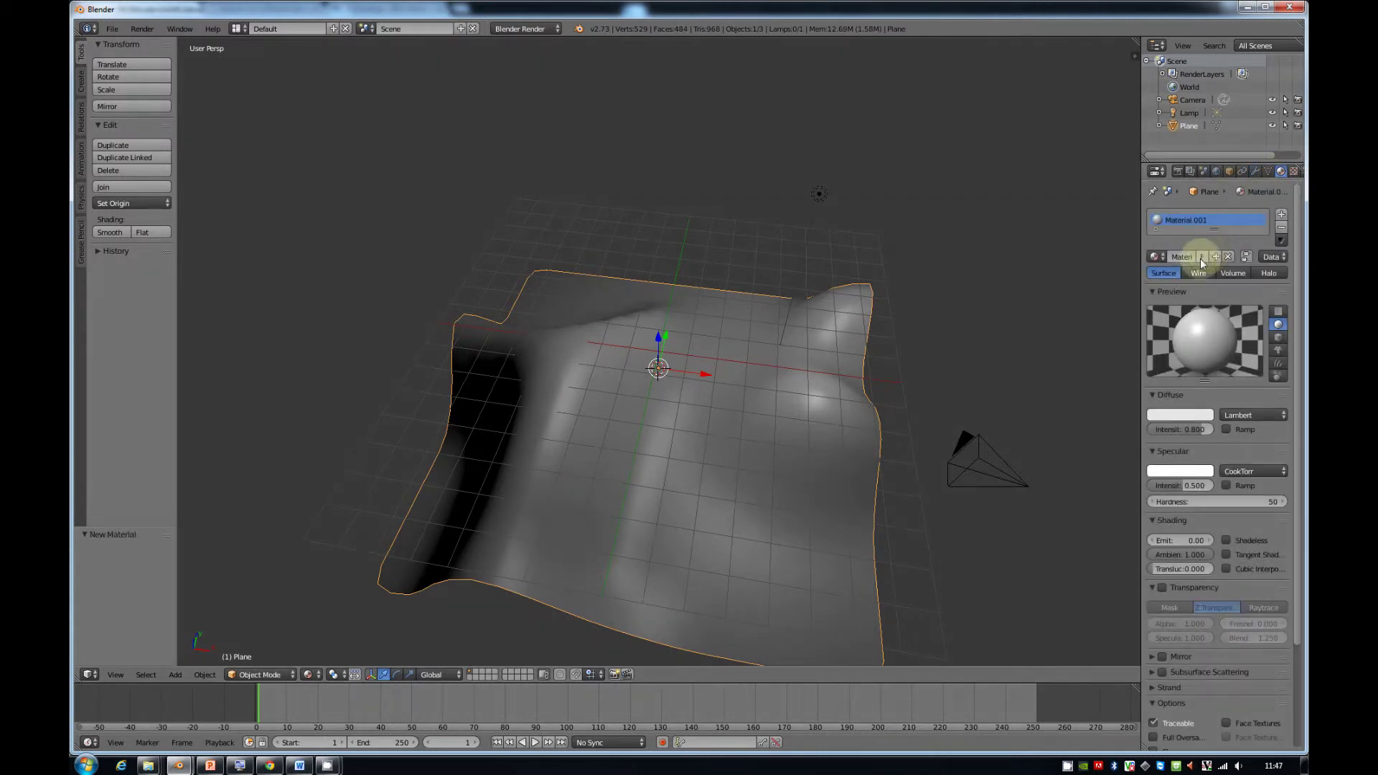
left_click(1180, 414)
left_click_drag(1146, 285, 1097, 270)
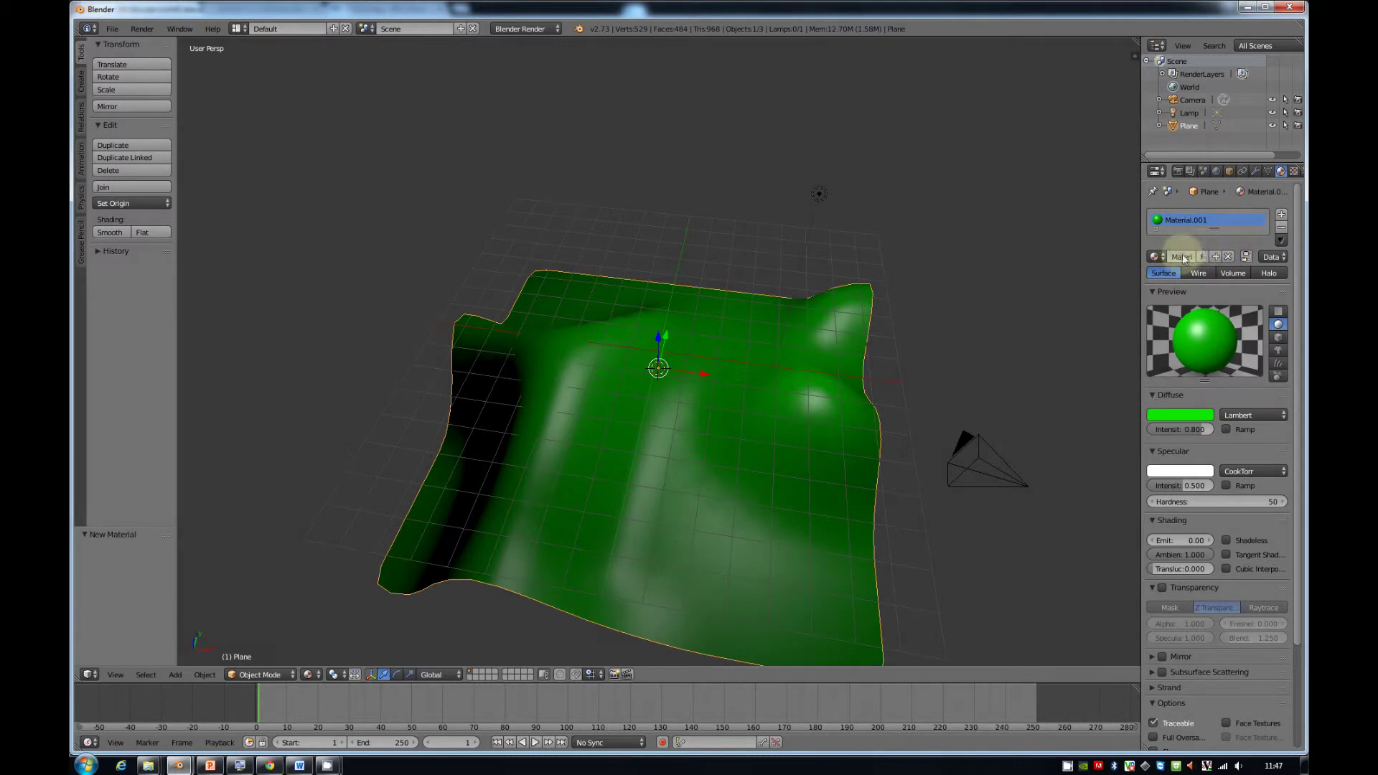
type("Gra")
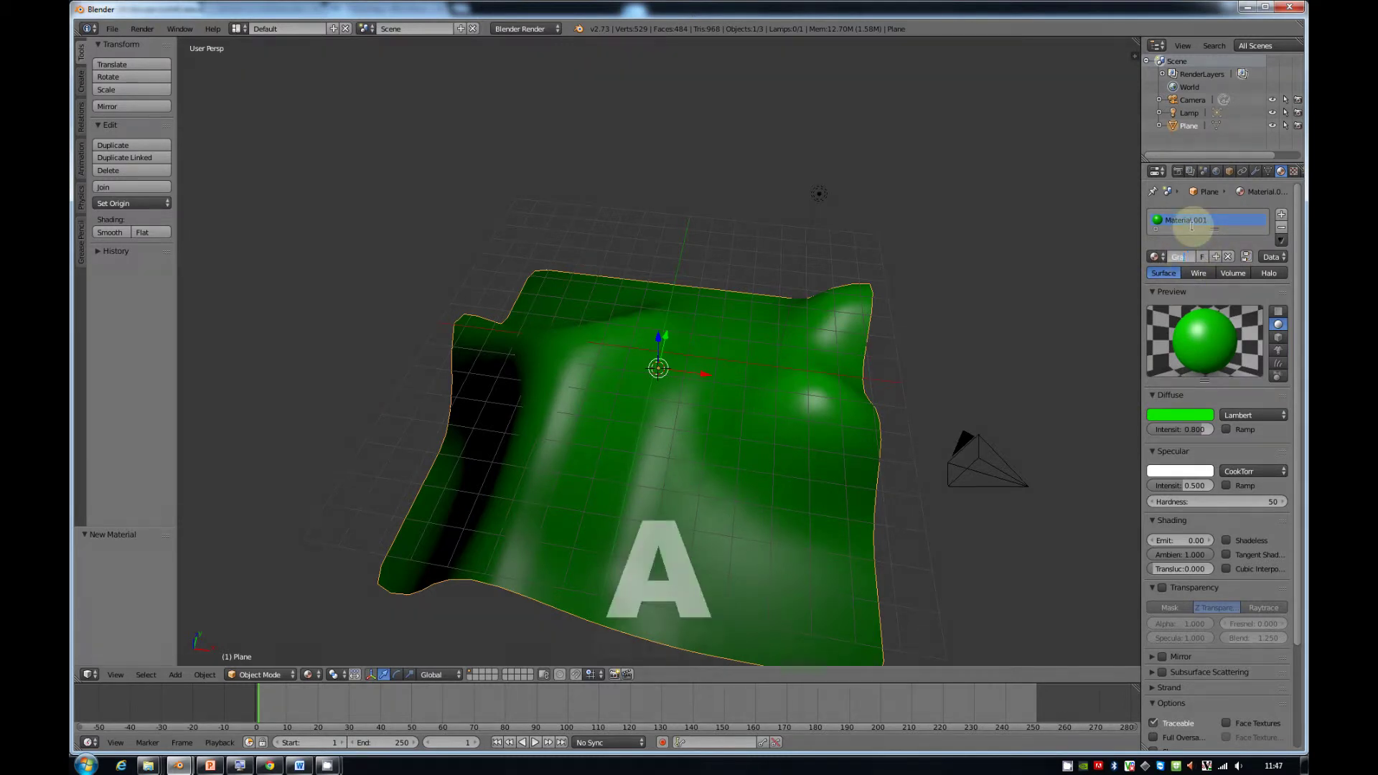
type("ss")
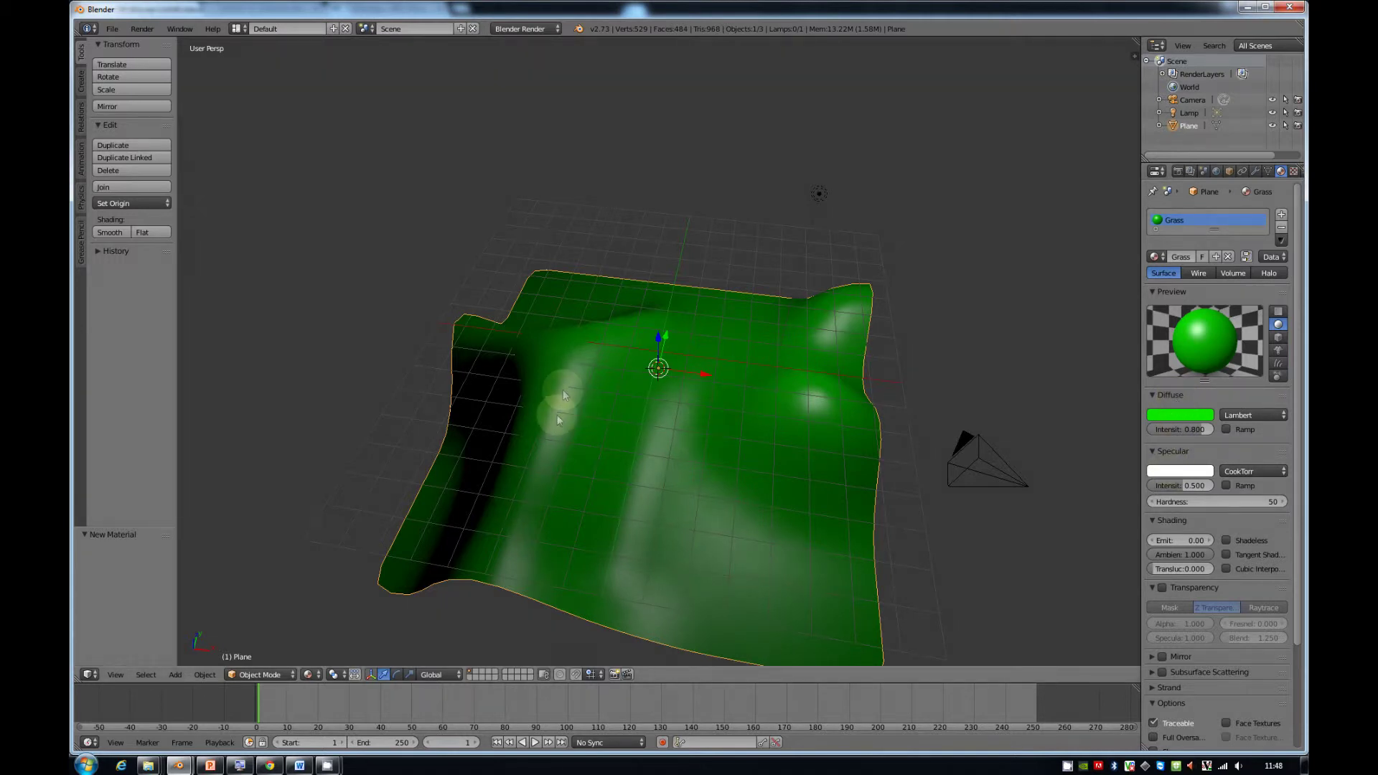
Set the Grass material's specular colour to bright green, about R 0, G 1, B 0.002.
middle_click_drag(781, 408, 849, 402)
left_click(1191, 471)
left_click(1124, 354)
left_click_drag(1109, 335, 1084, 308)
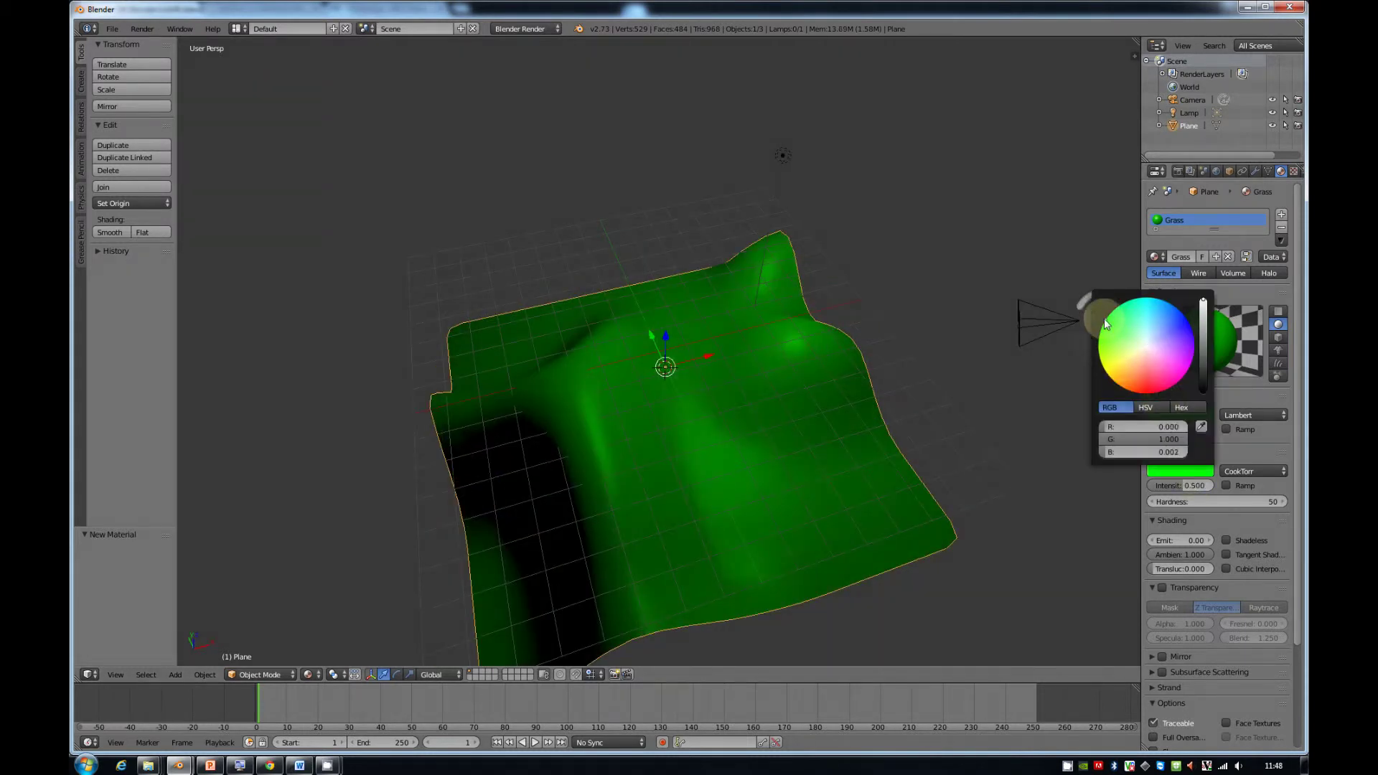
middle_click_drag(574, 472, 720, 399)
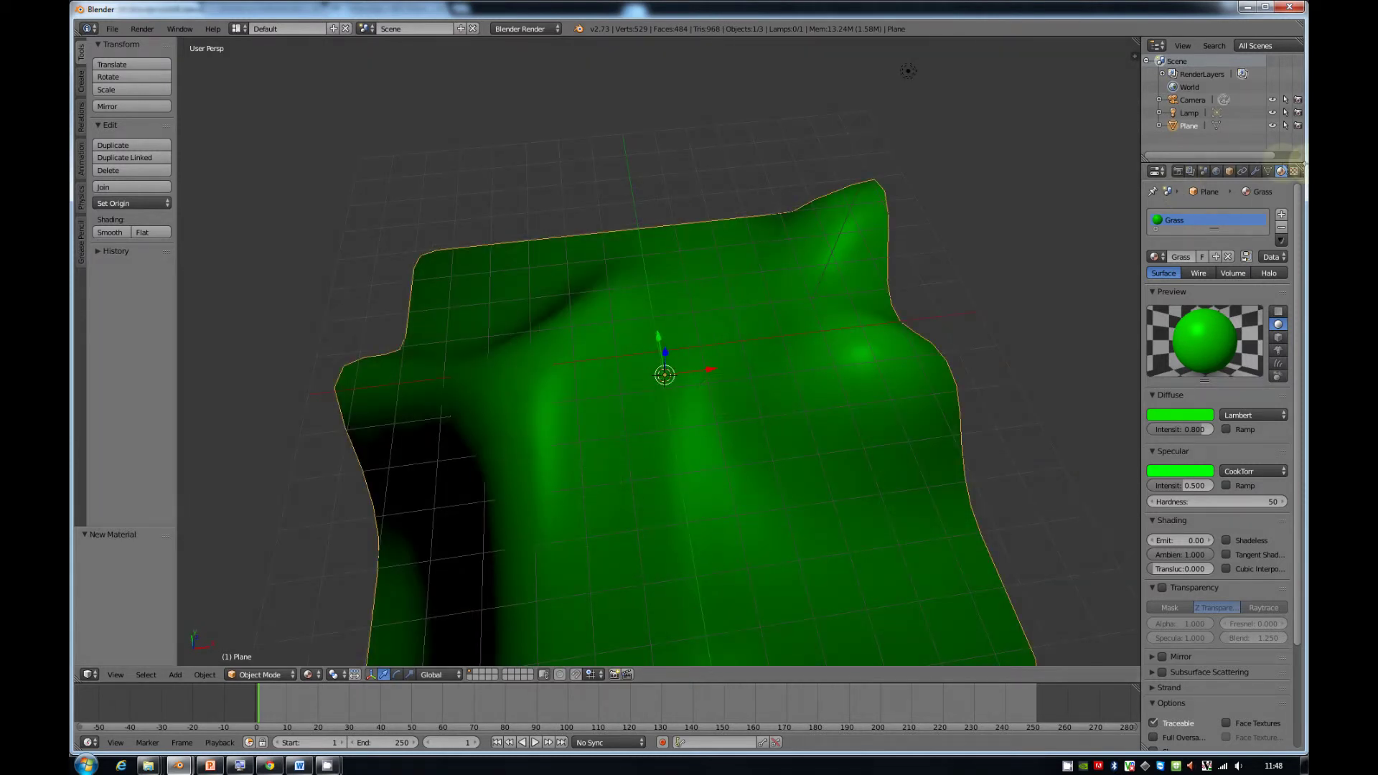
Add a new image texture to the Grass material and name it Grass.
left_click(1293, 173)
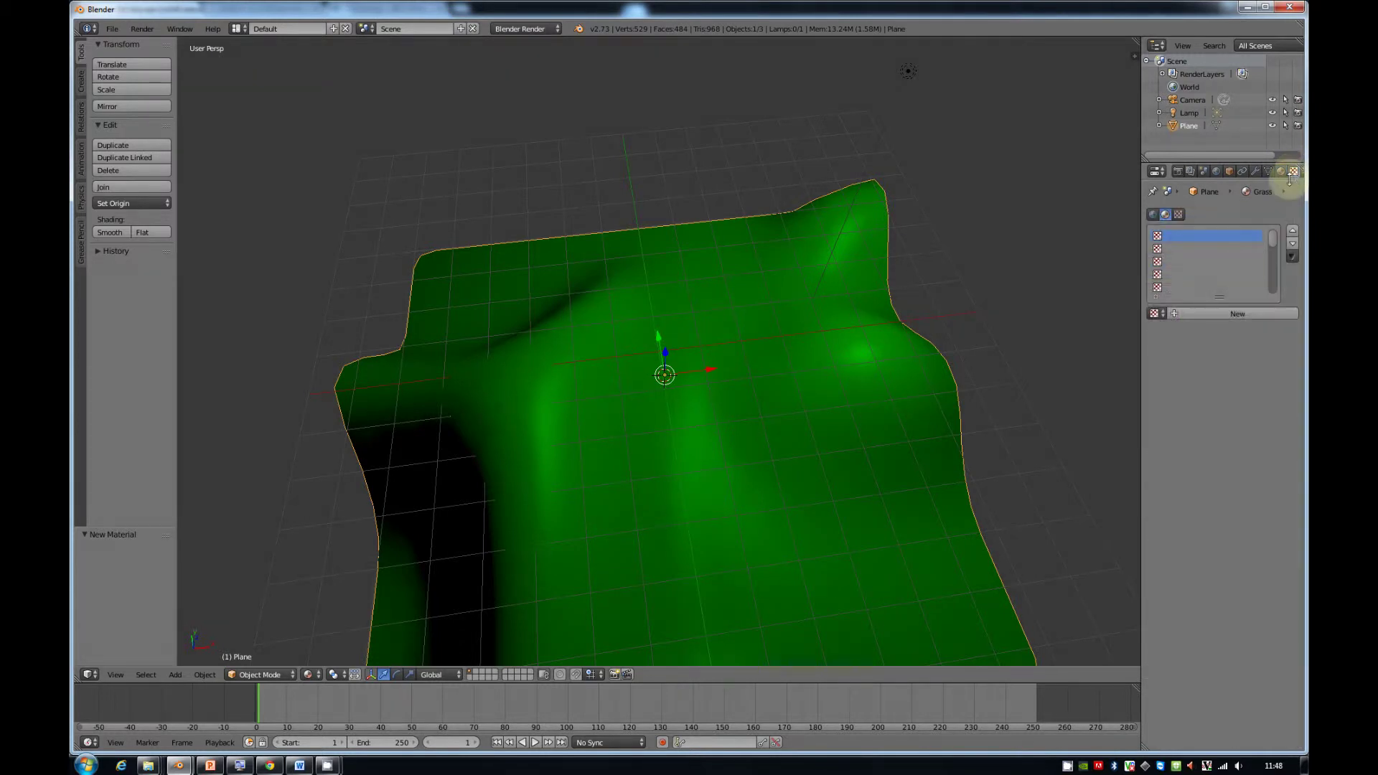
left_click(1224, 314)
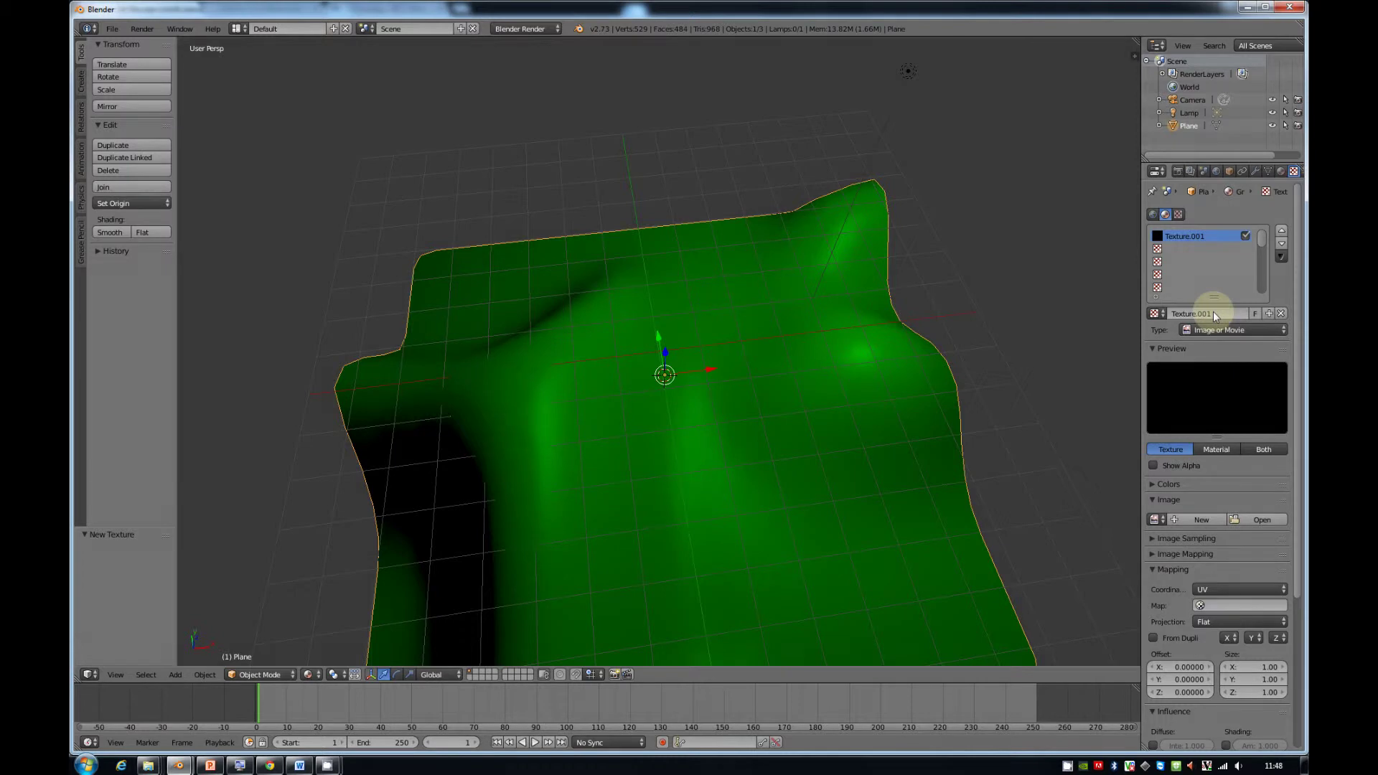
left_click(1212, 309)
type("Grass")
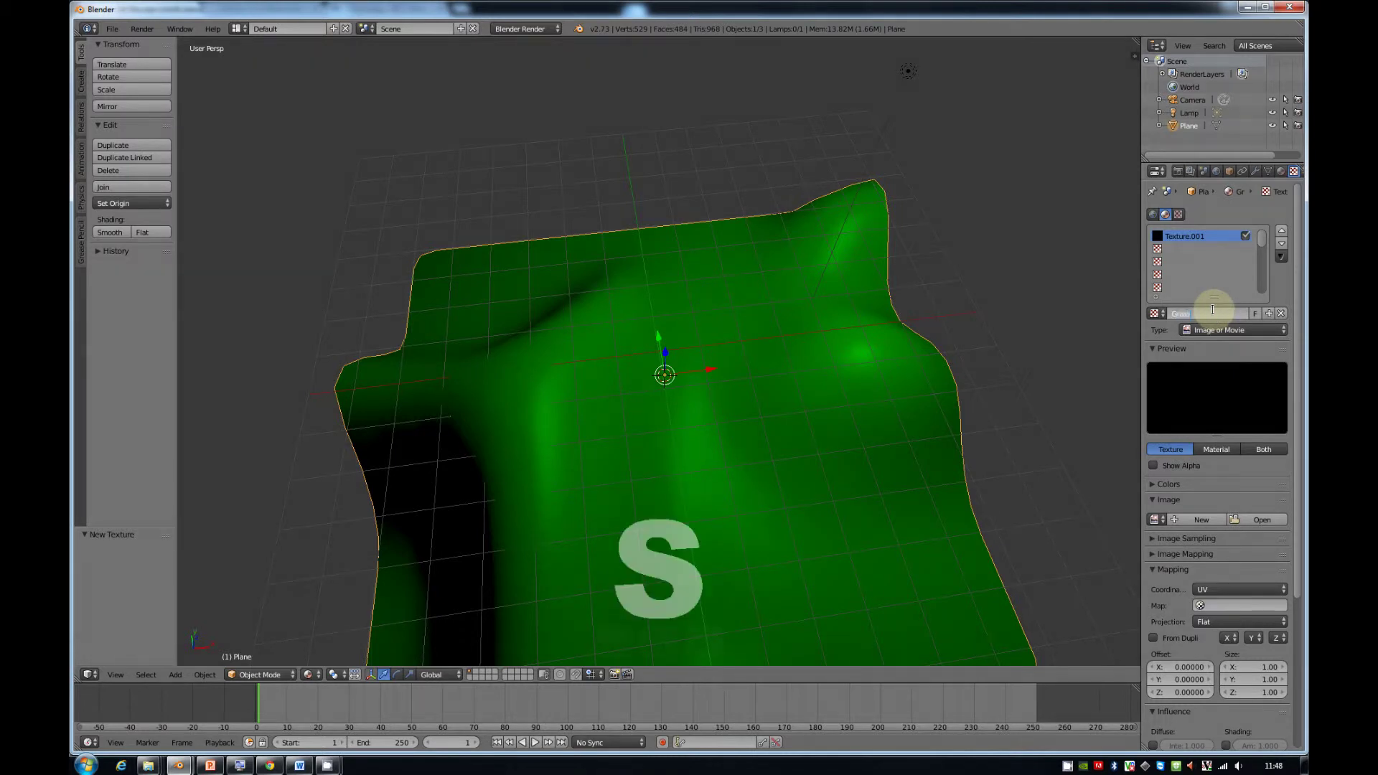
Assign the already loaded image "grass tileable.jpg" to the Grass texture and inspect the terrain.
left_click(1156, 521)
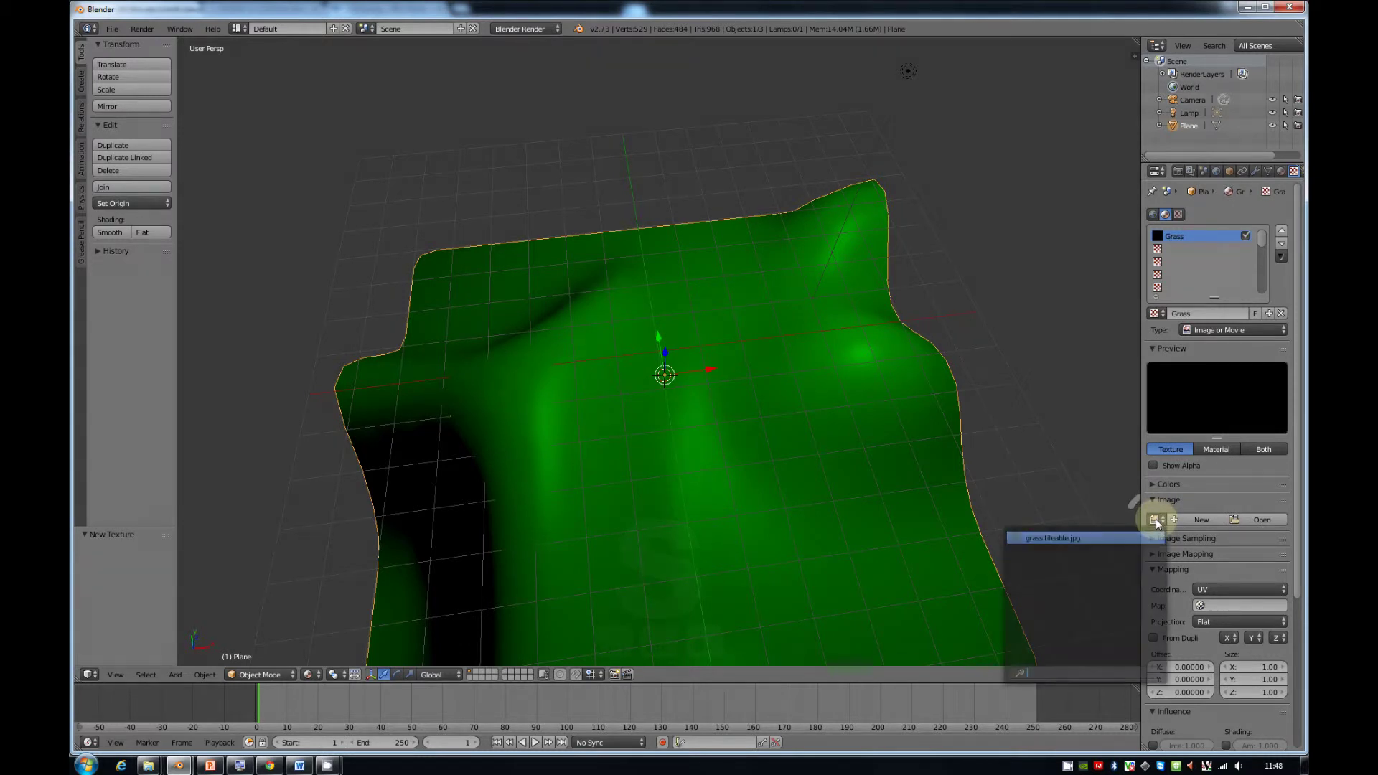
left_click(1042, 538)
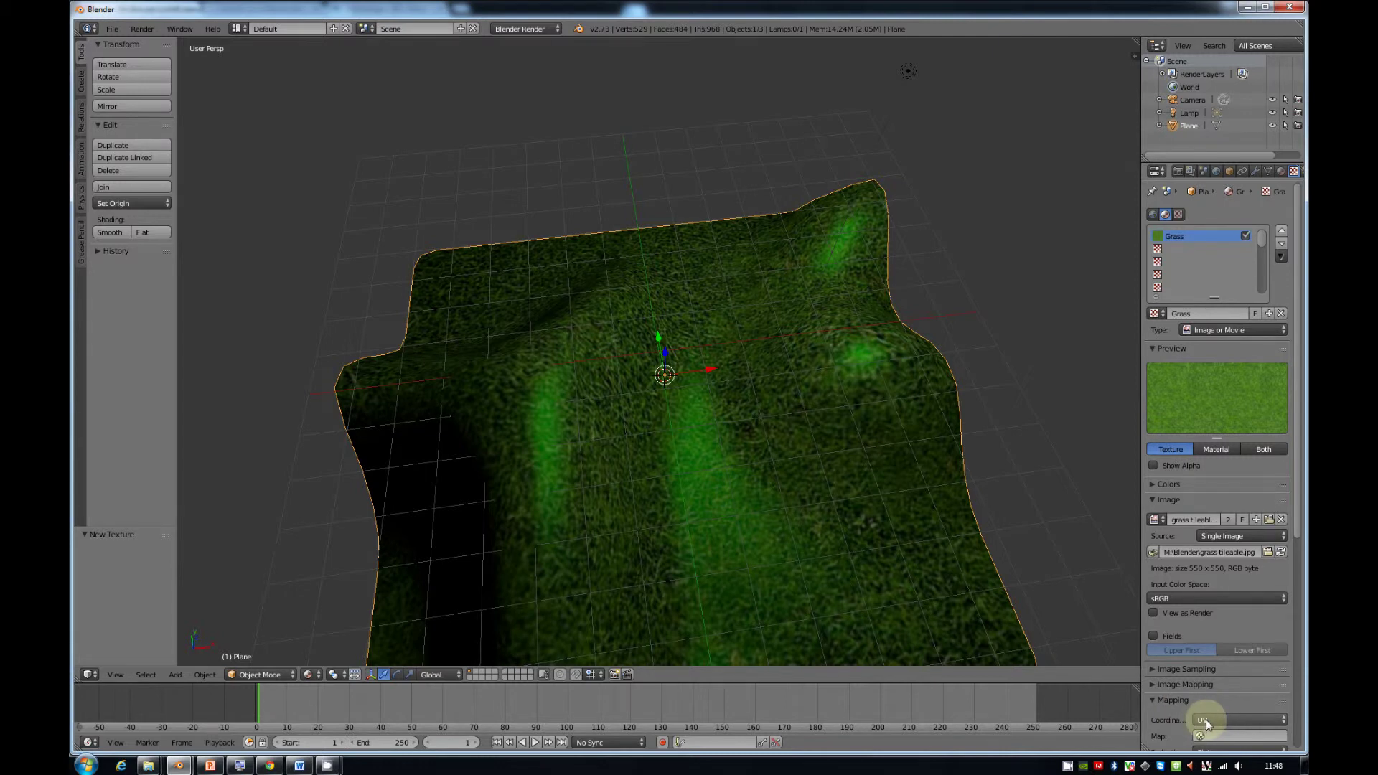
scroll(704, 567, "down", 5)
middle_click_drag(681, 540, 672, 366)
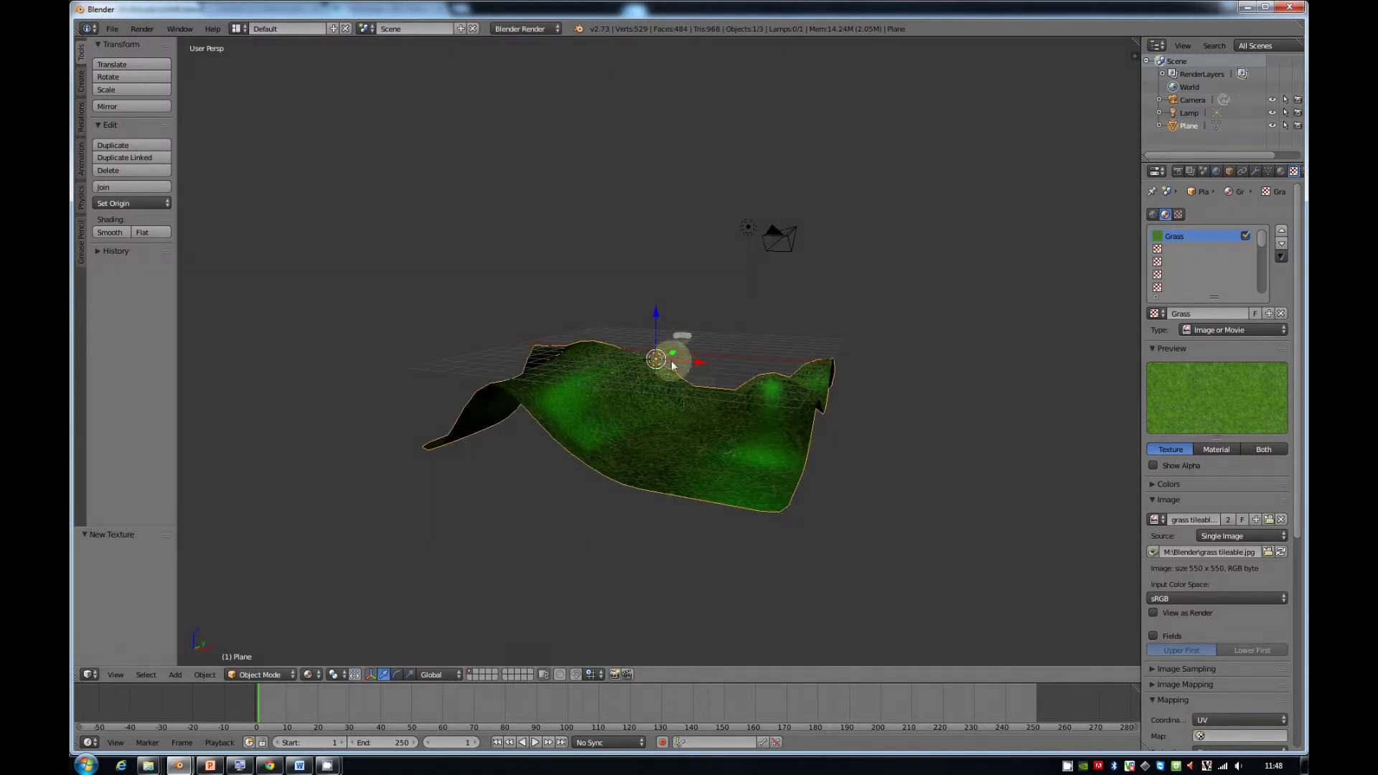
Review the grass image beside the textured terrain in the UV Editing layout and return to the Default layout.
left_click(247, 30)
left_click(260, 144)
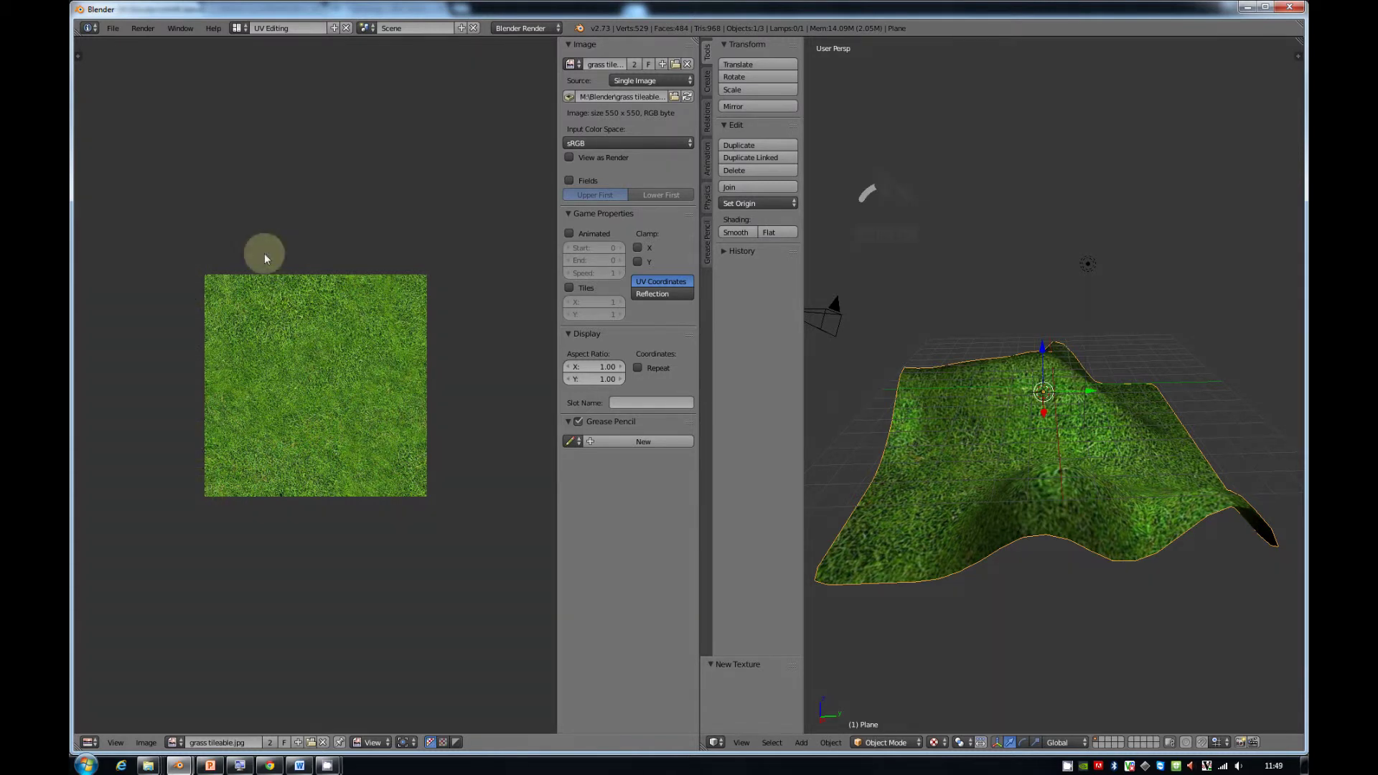
mouse_move(1204, 485)
middle_mouse_down()
mouse_move(1161, 573)
mouse_move(1179, 494)
middle_mouse_up()
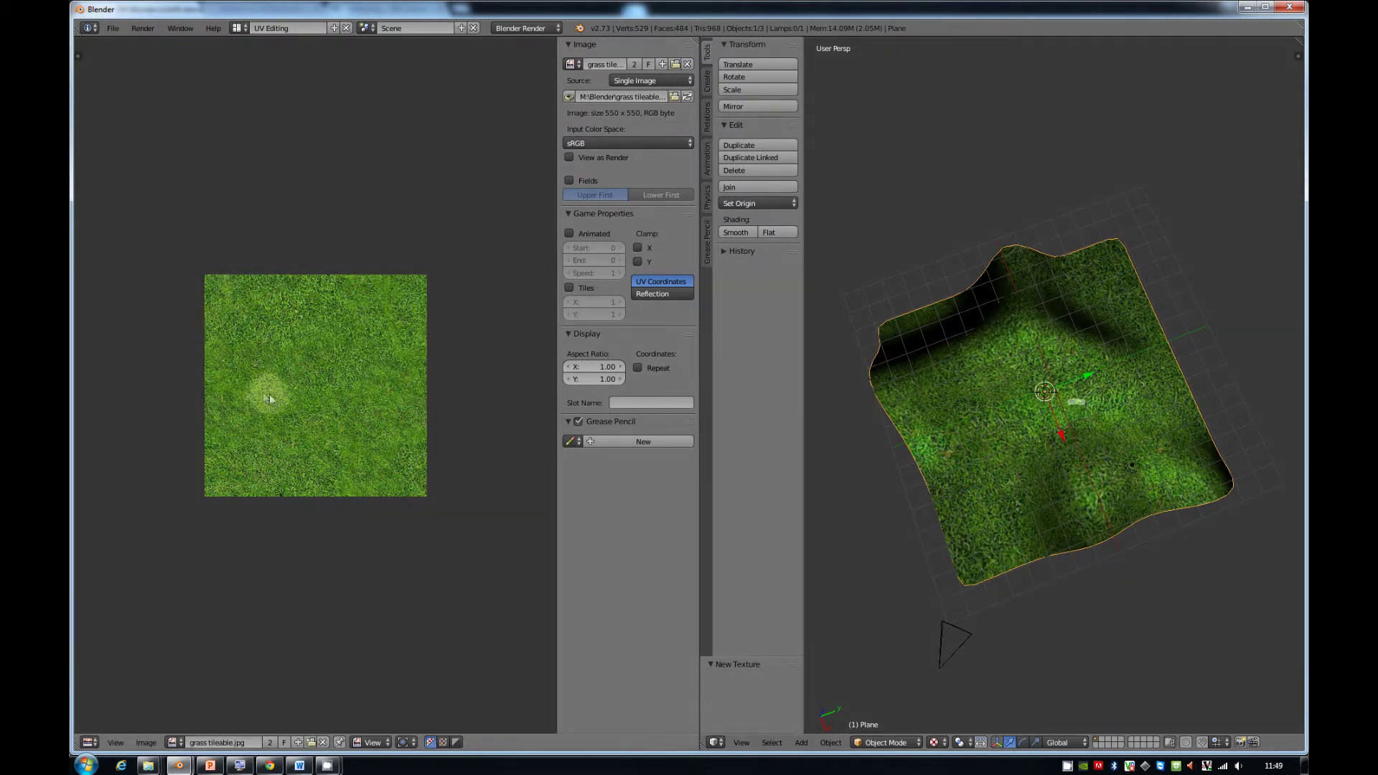
left_click(241, 29)
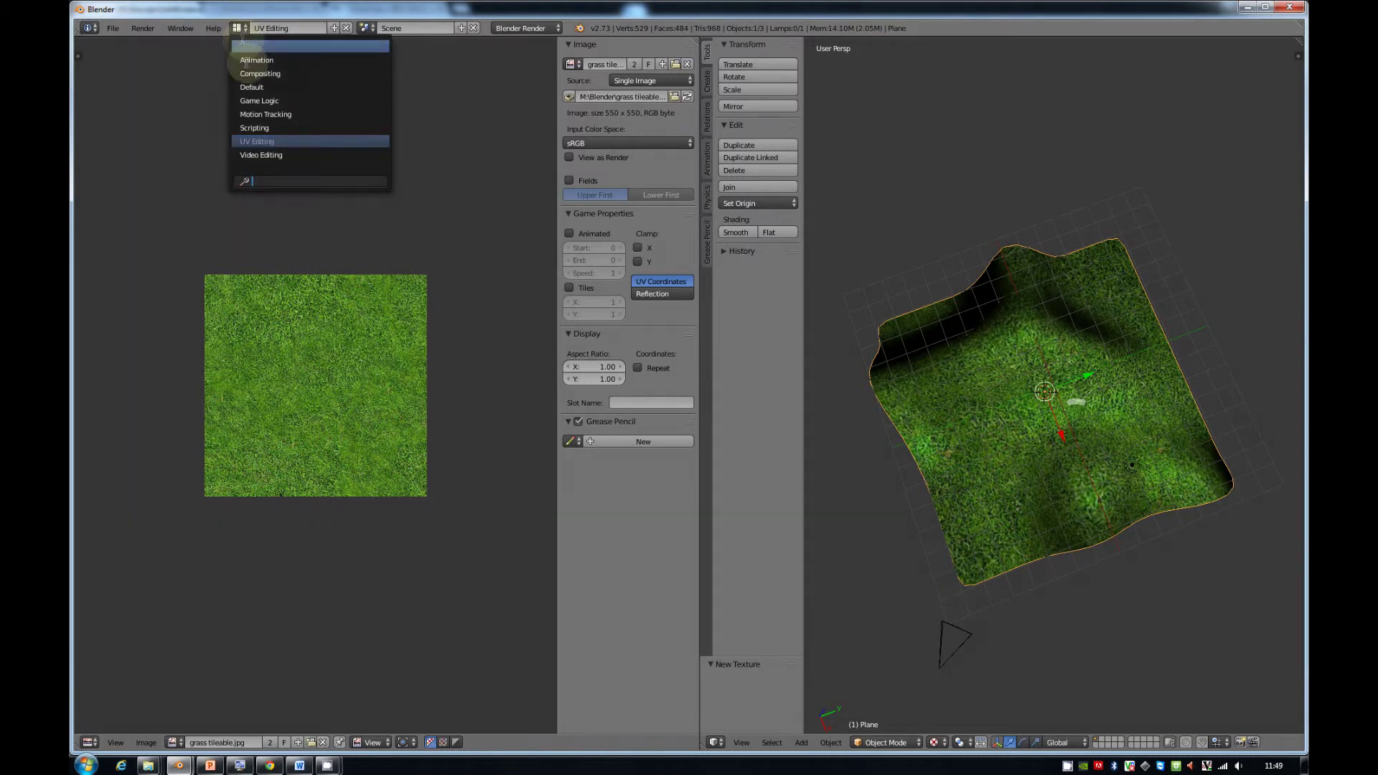
left_click(266, 89)
Duplicate the lamp and place the copy above the terrain's other side, offset about X -10.98, Y -1.03, Z 1.21.
middle_click_drag(536, 317, 561, 333)
scroll(562, 339, "up", 3)
scroll(563, 338, "up", 1)
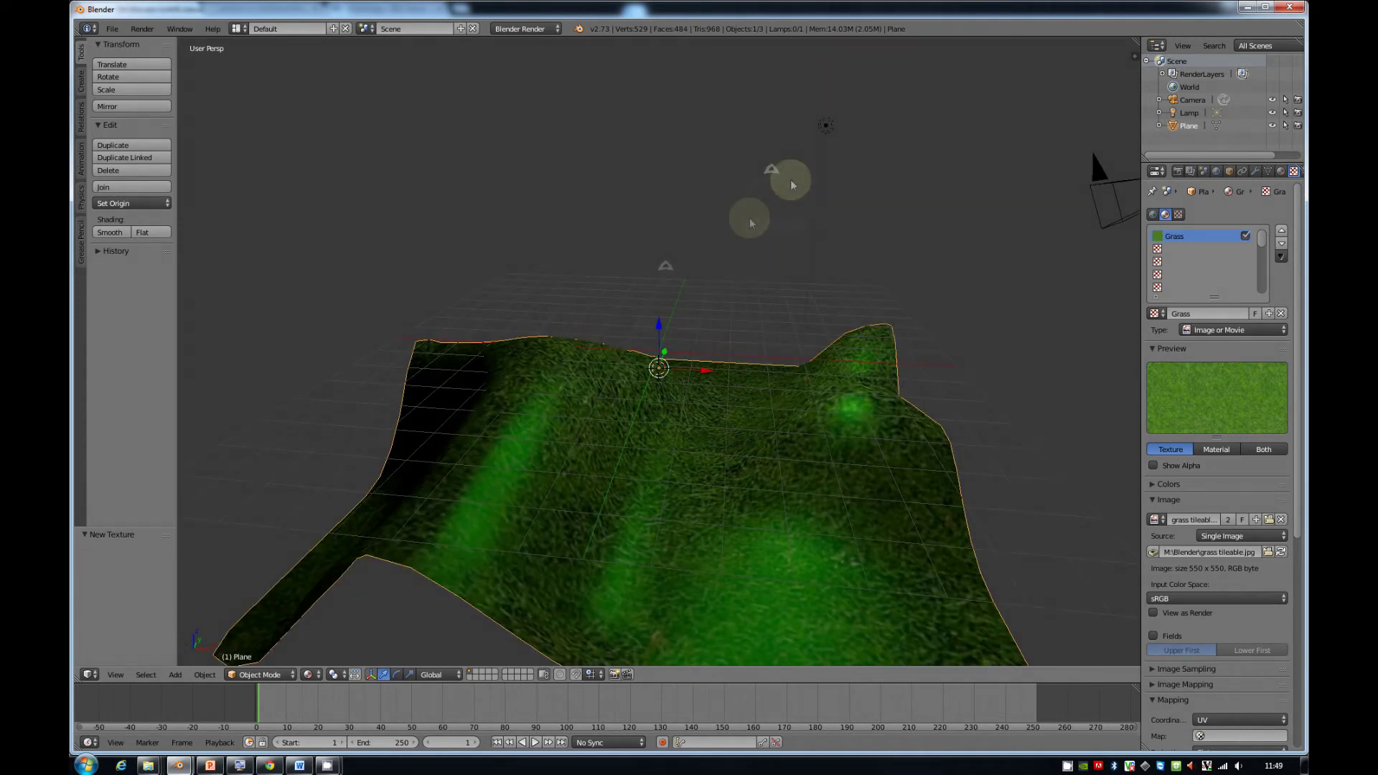
right_click(826, 134)
right_click_drag(826, 135, 824, 125)
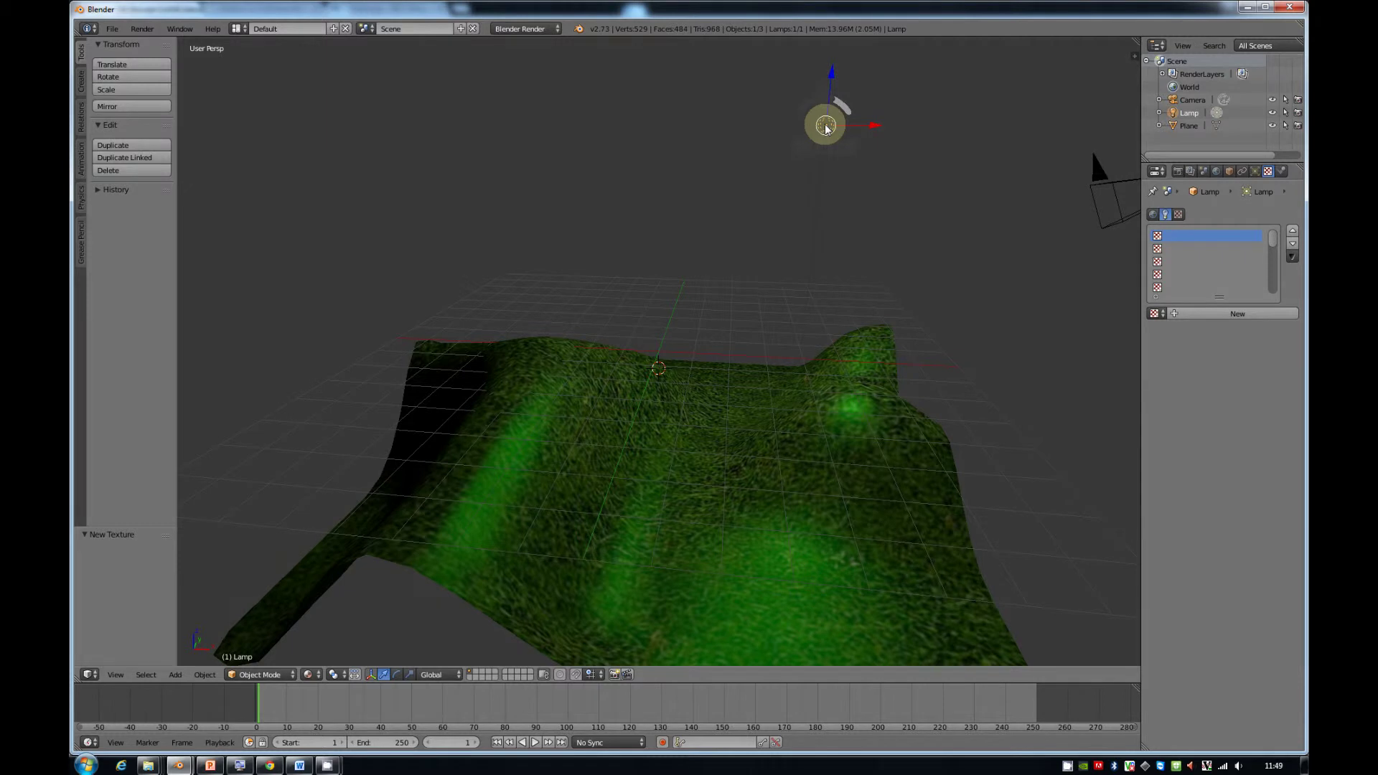
key("shift+d")
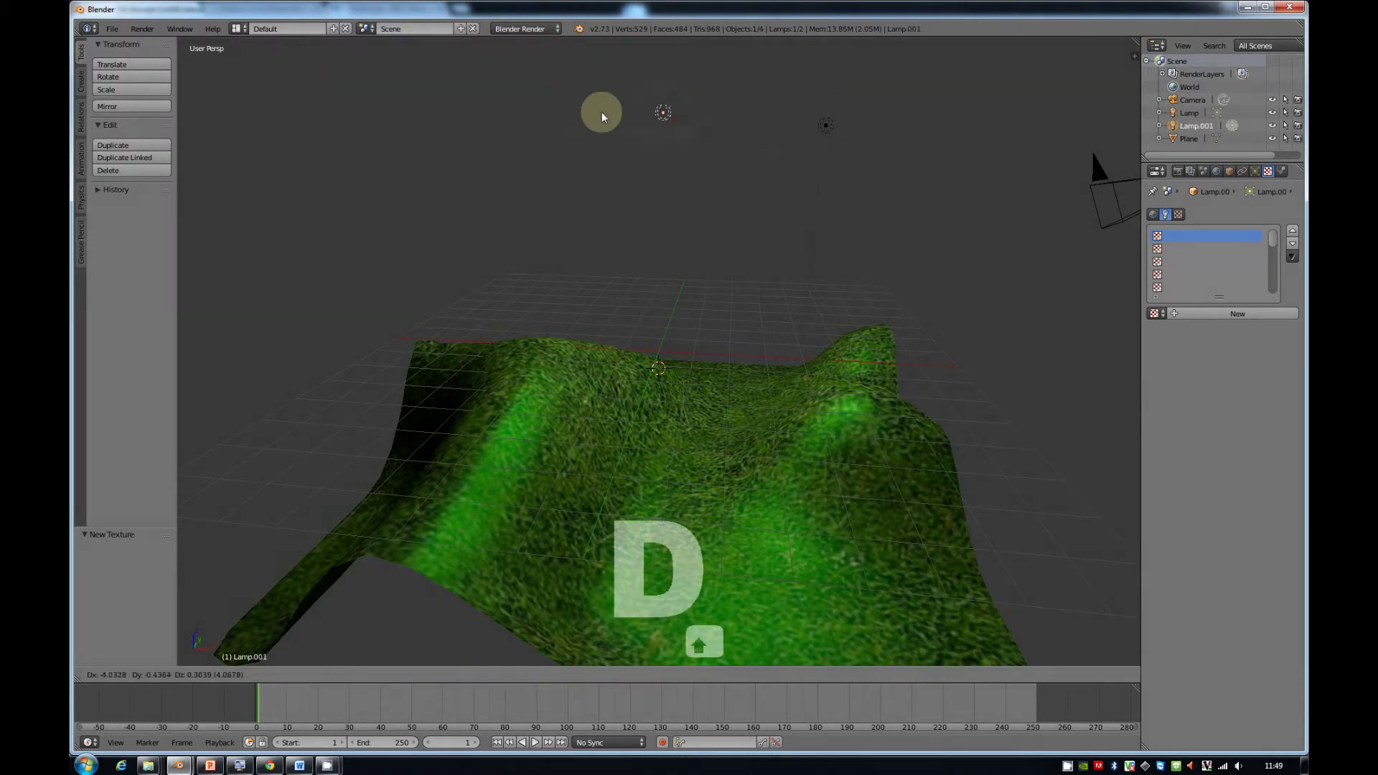
left_click(379, 74)
middle_click_drag(385, 77, 759, 162)
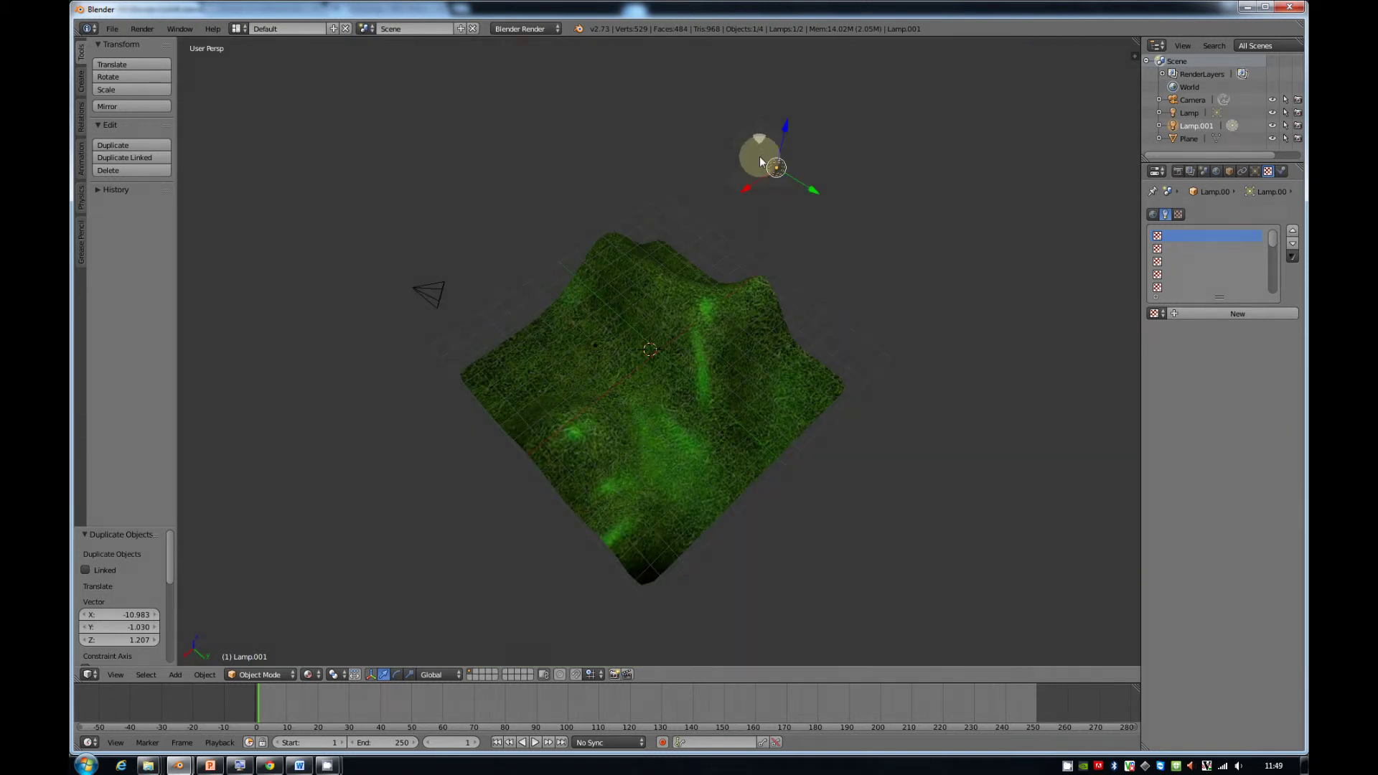
Set the duplicated lamp's light colour to orange.
left_click(1256, 172)
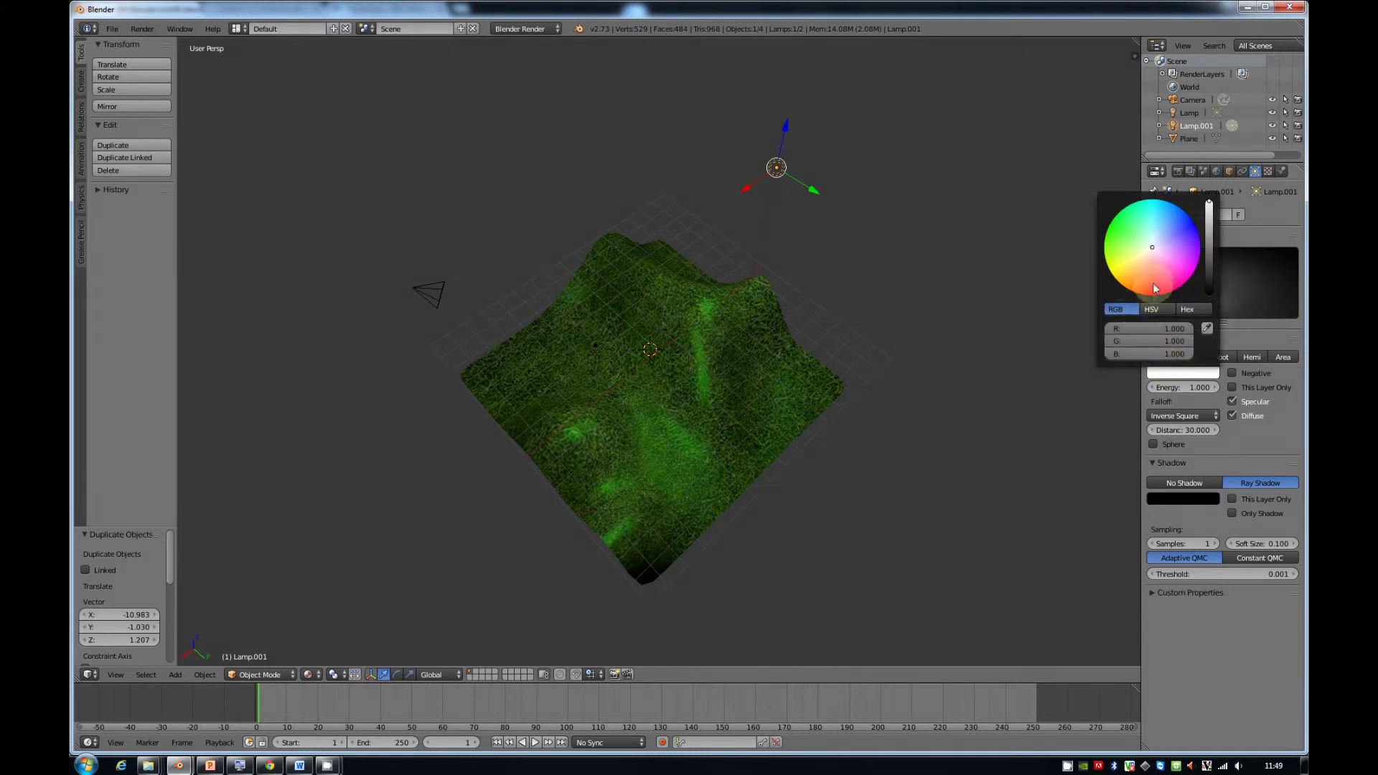
left_click(1138, 288)
middle_click_drag(647, 403, 683, 375)
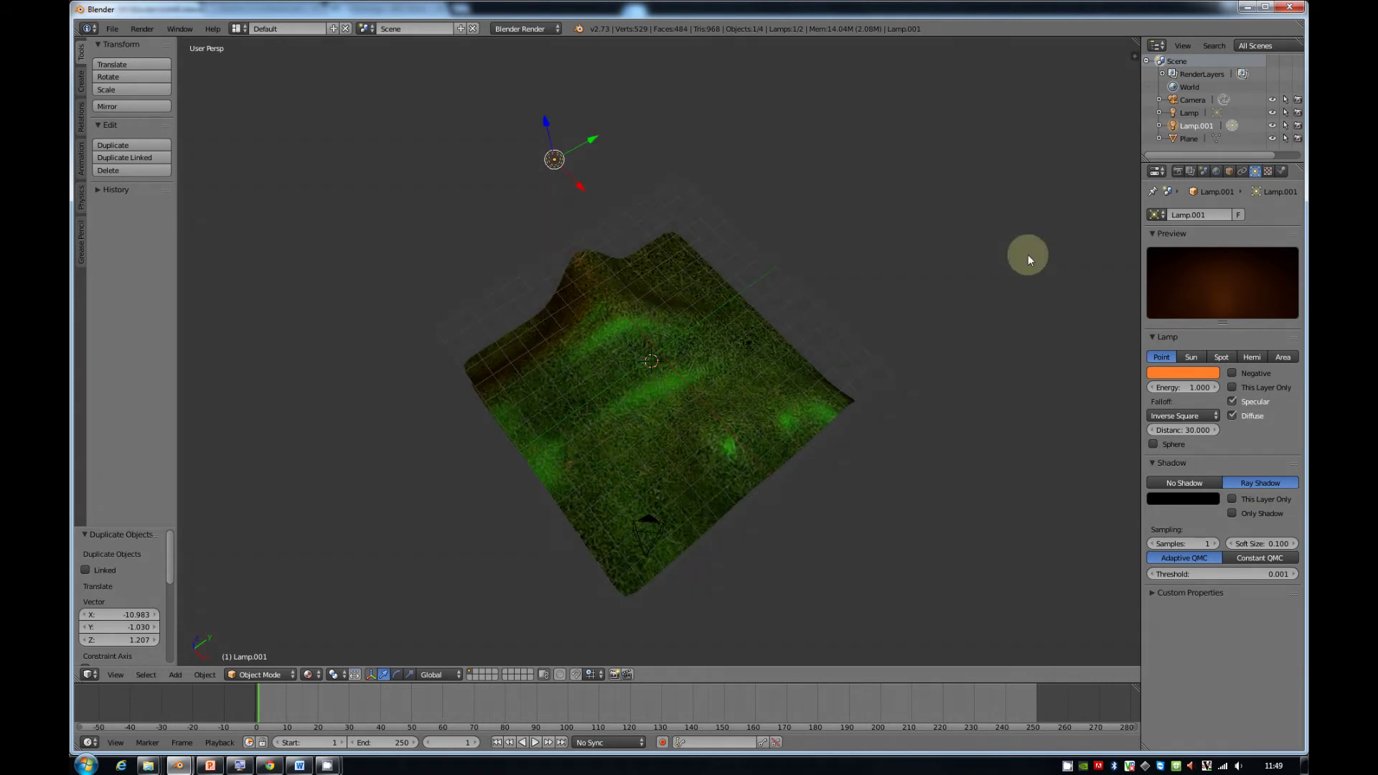
Darken the green specular colour of the terrain's Grass material.
right_click(586, 436)
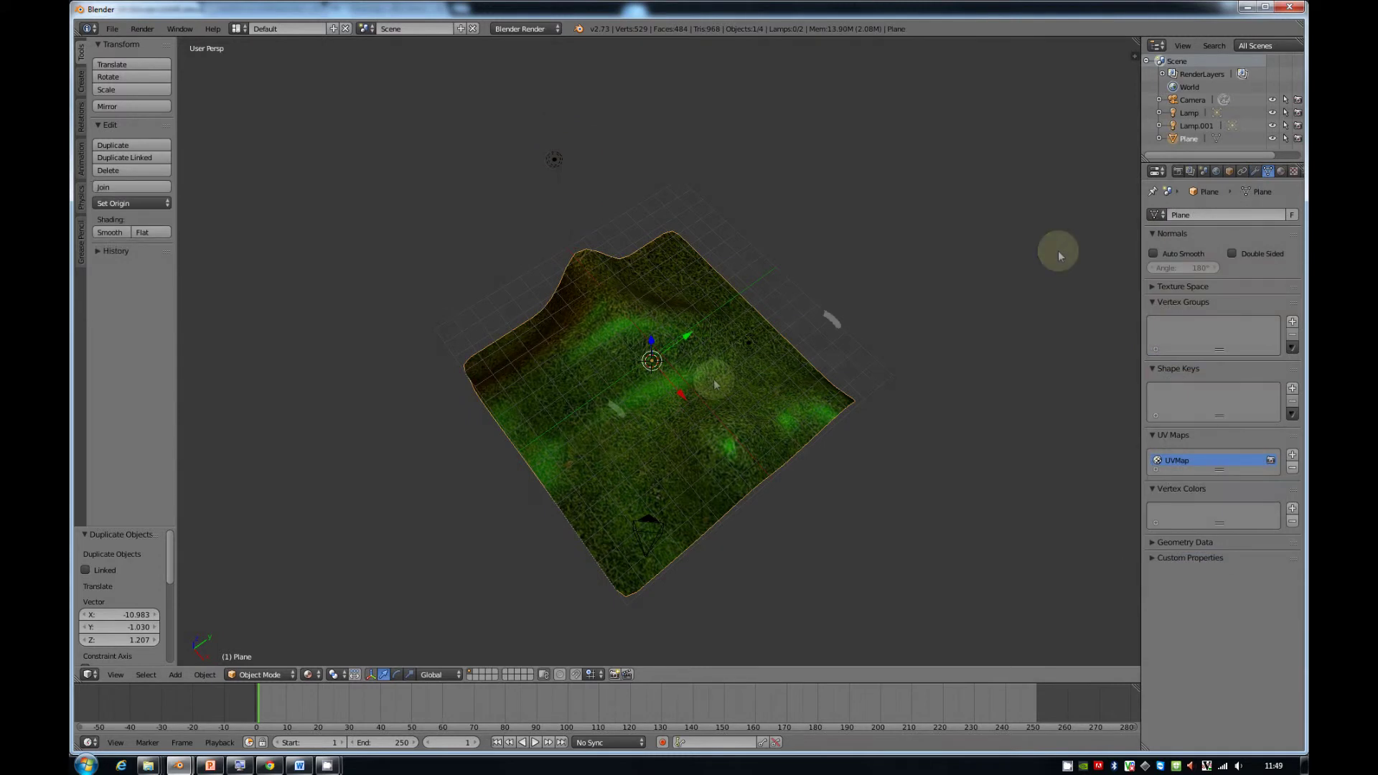
left_click(1280, 173)
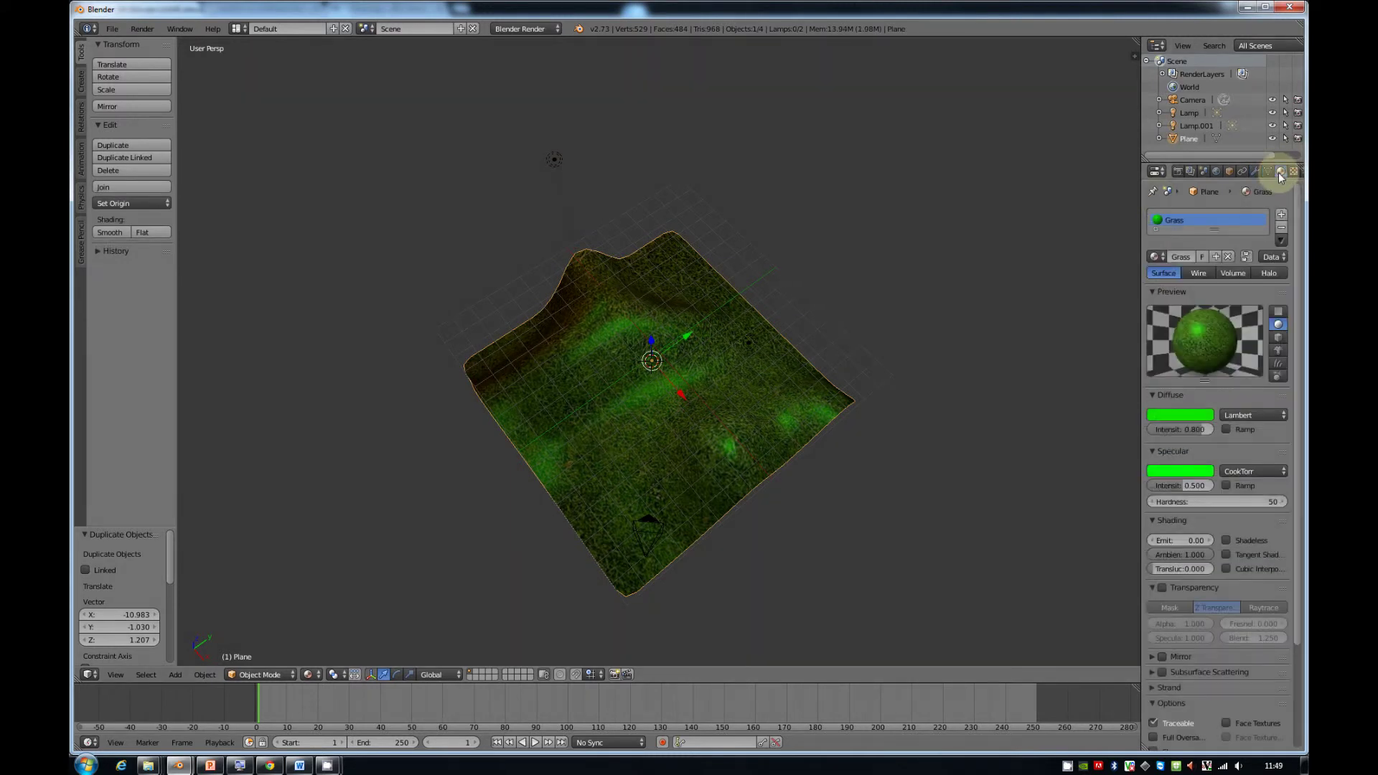
left_click(1182, 472)
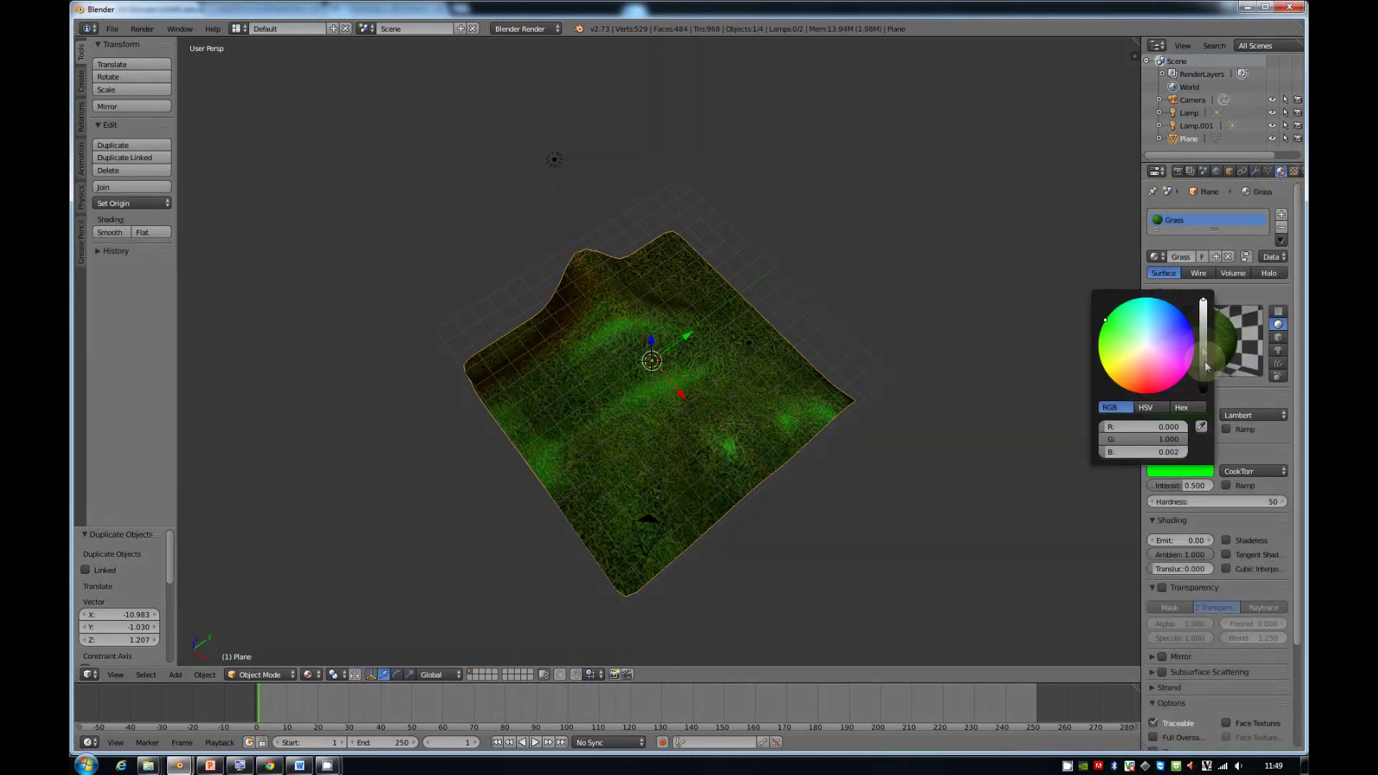
left_click_drag(1203, 305, 1204, 330)
middle_click_drag(759, 413, 812, 353)
Switch the render engine to Blender Game and test-run the game.
left_click(521, 30)
left_click(521, 60)
middle_click_drag(606, 295, 650, 319)
key("p")
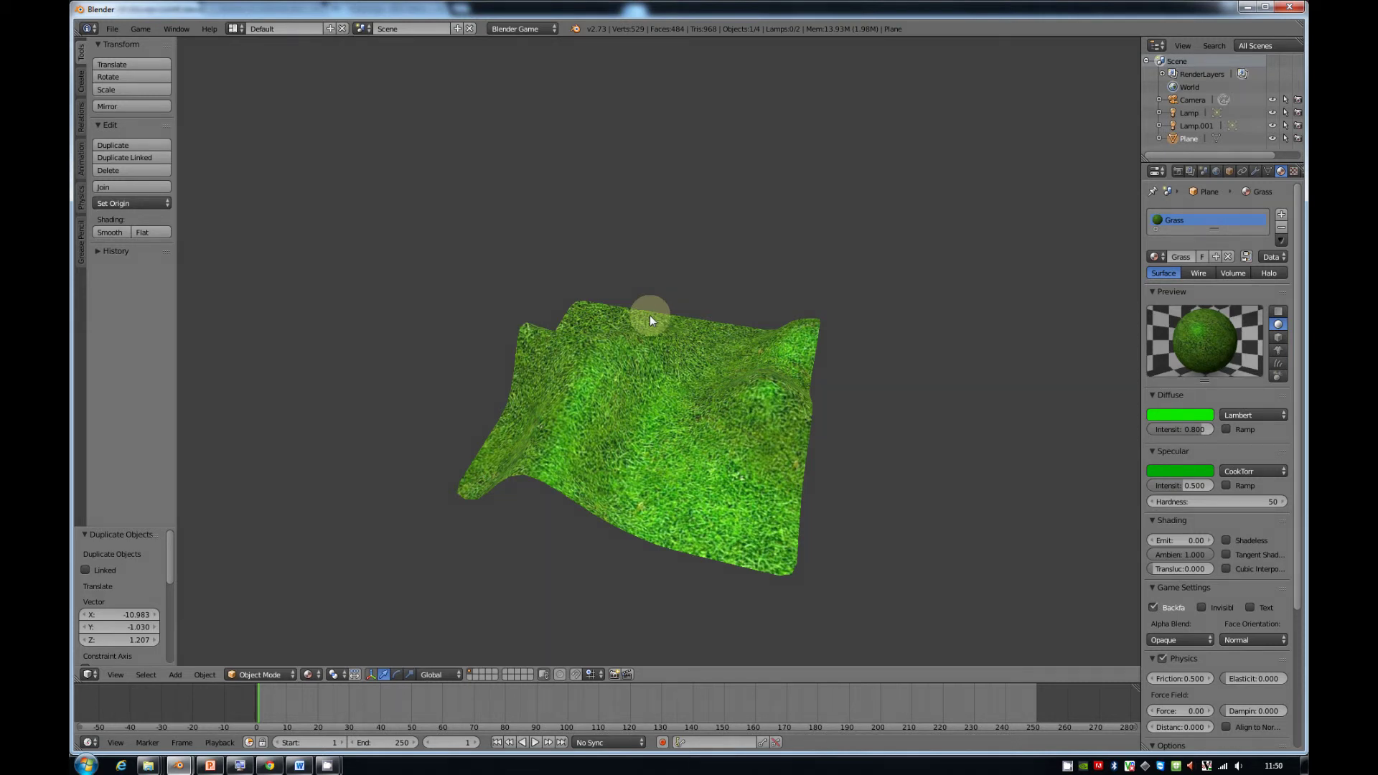
key("Escape")
mouse_move(626, 348)
middle_mouse_down()
mouse_move(707, 333)
mouse_move(625, 338)
middle_mouse_up()
Set the 3D view's shading material mode to GLSL and test-run the game again.
key("n")
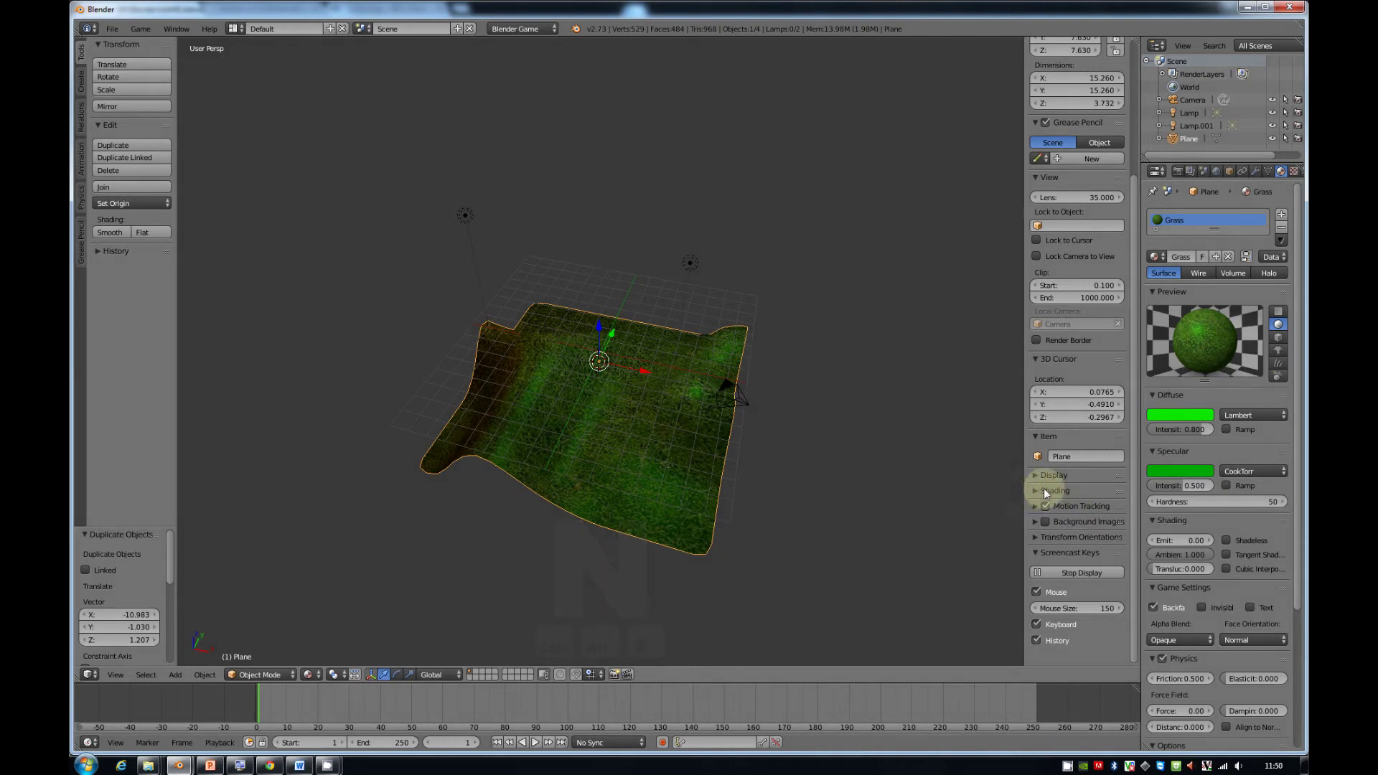
left_click(1052, 493)
left_click(1051, 509)
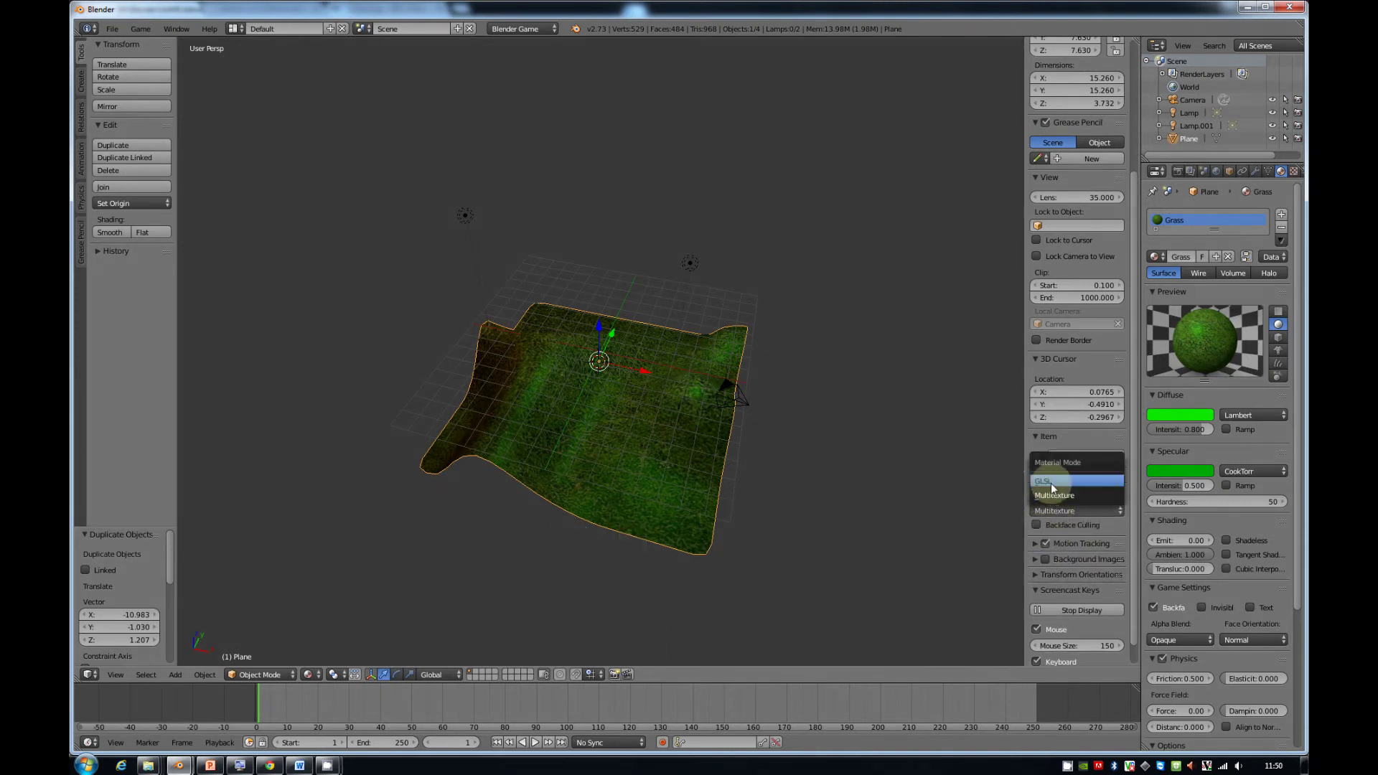
left_click(1048, 482)
key("p")
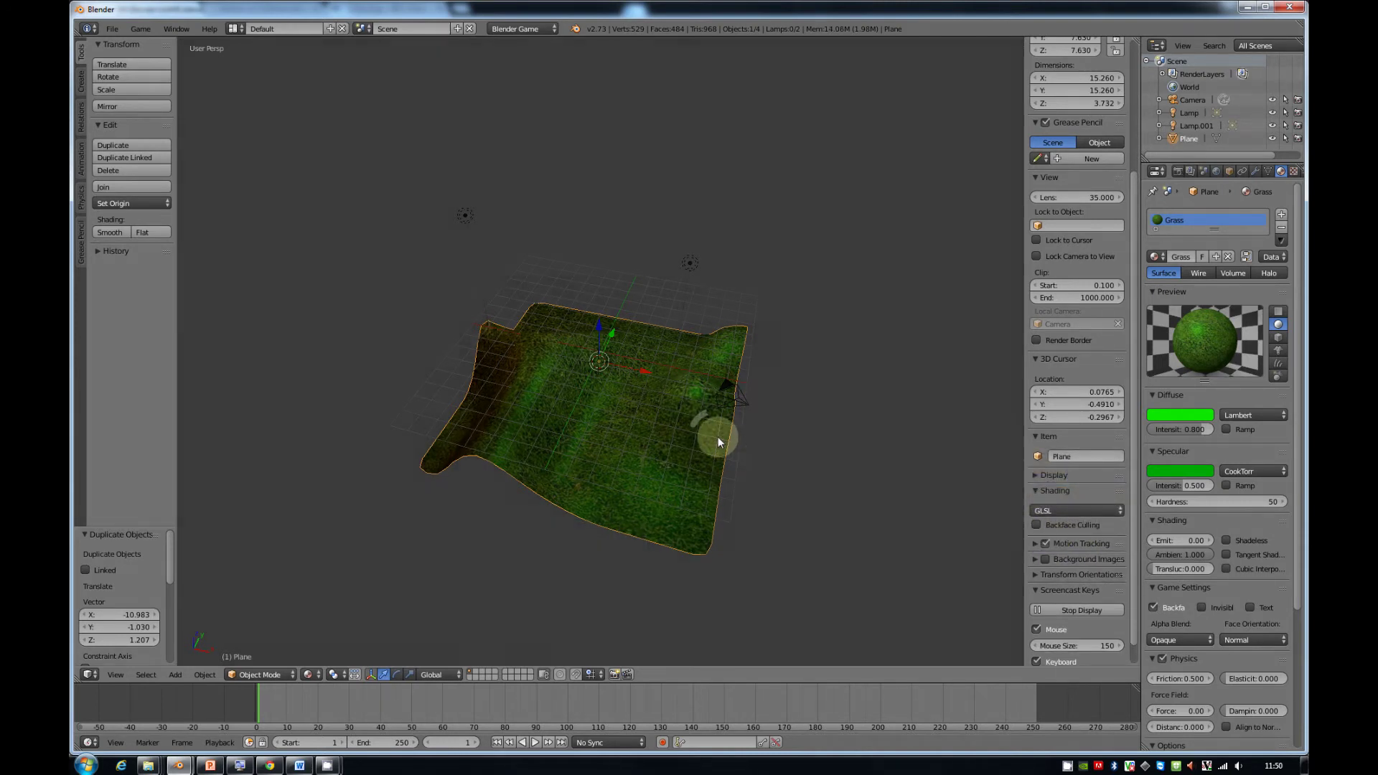
key("Escape")
scroll(704, 387, "up", 3)
middle_click_drag(704, 394, 582, 425)
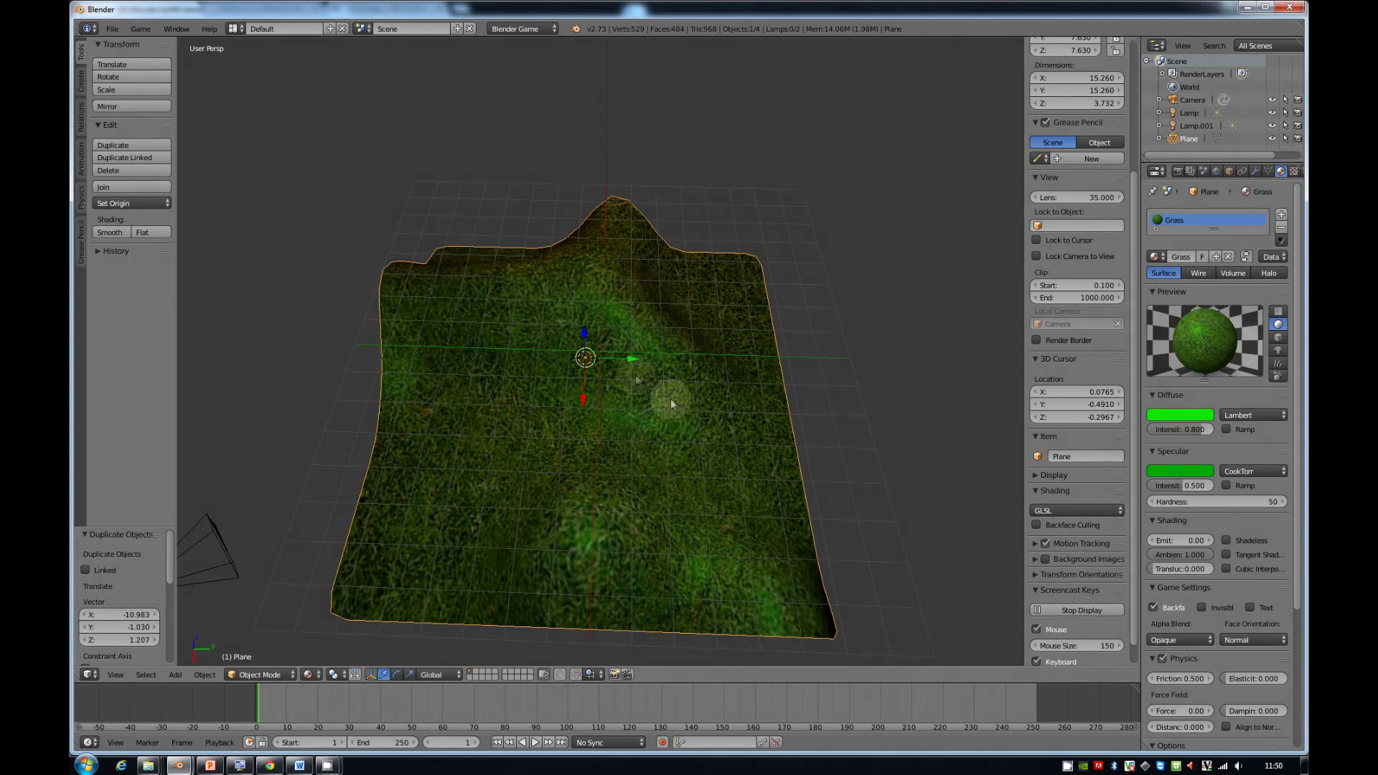
middle_click_drag(639, 407, 641, 440)
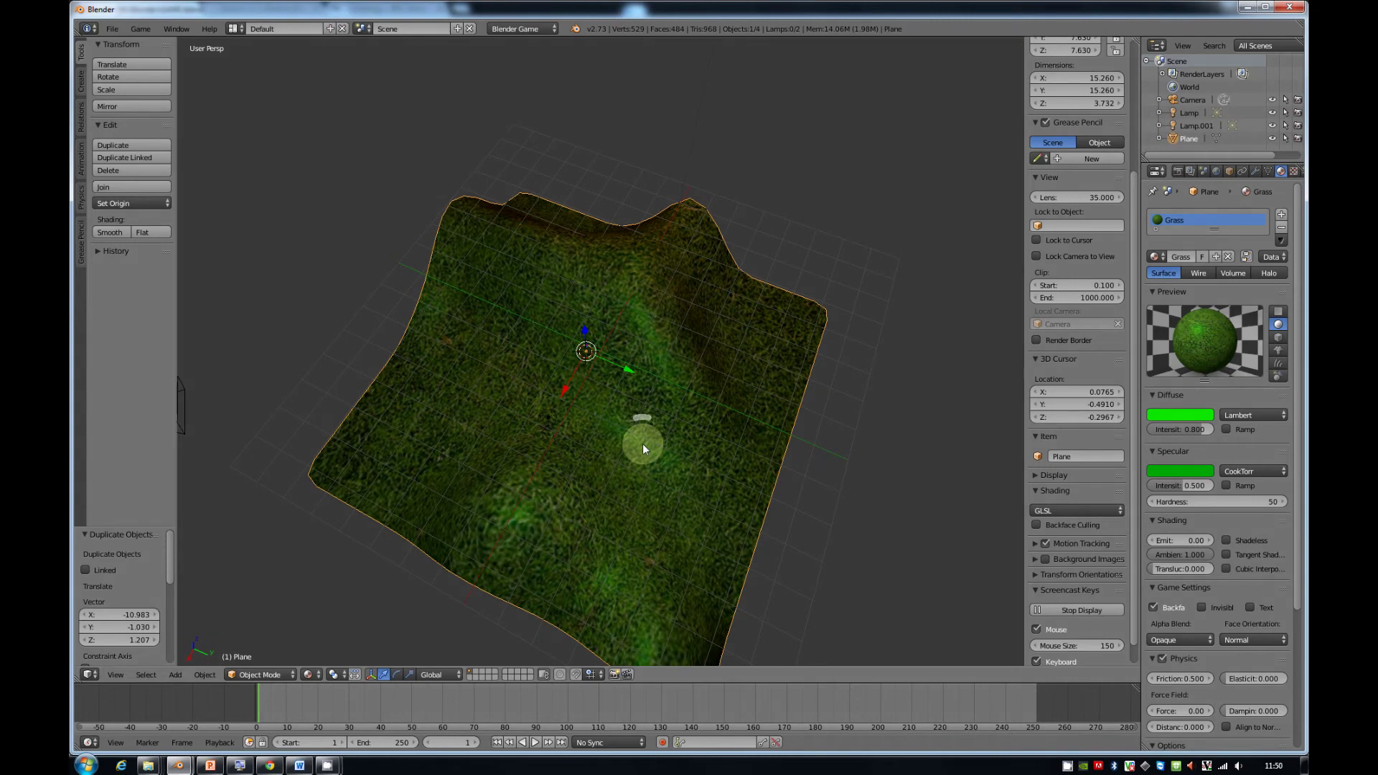